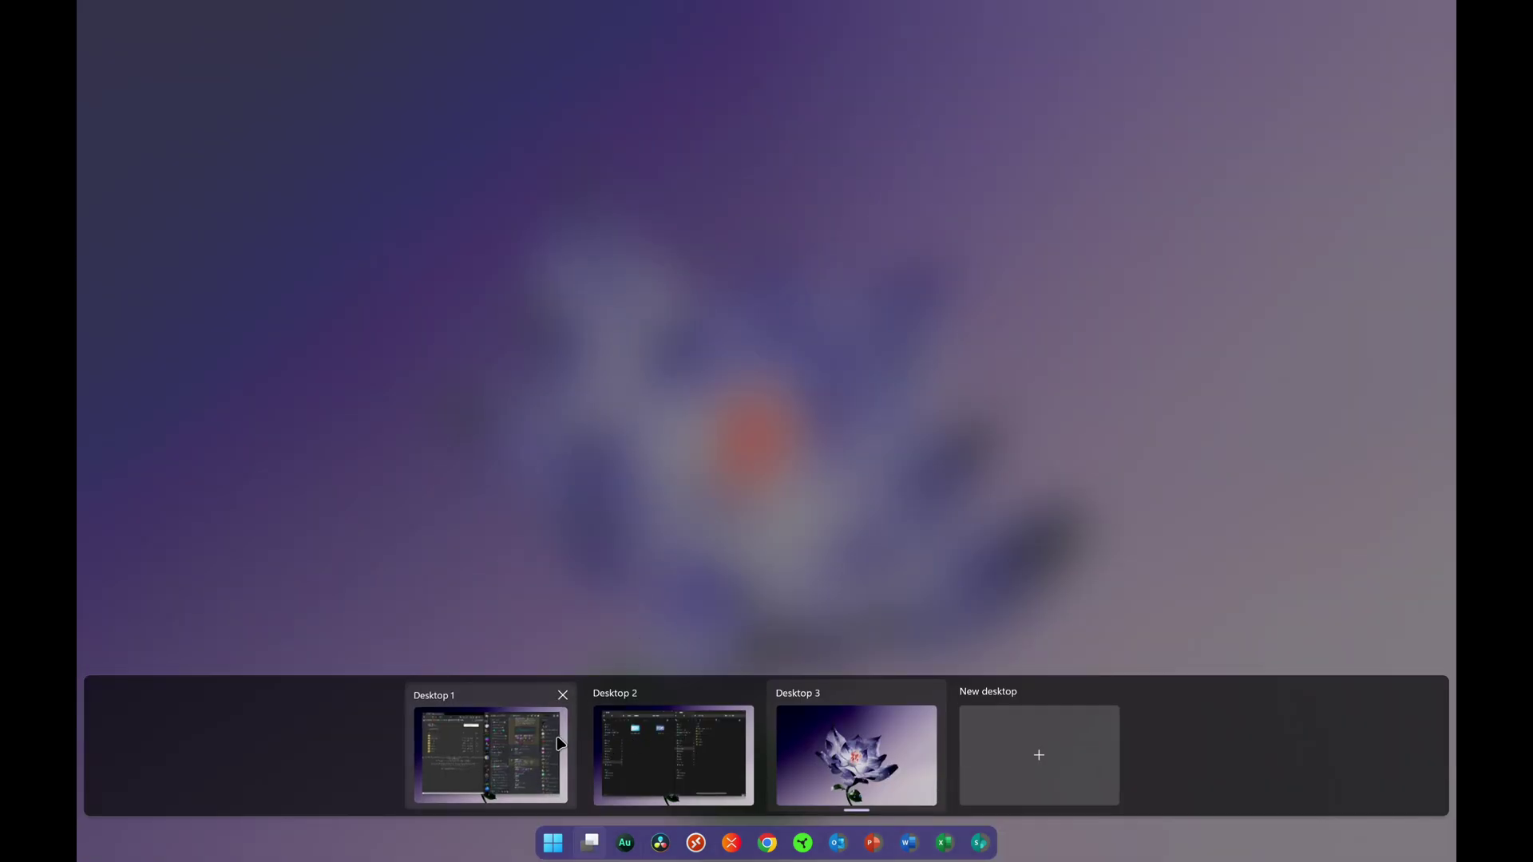
Switch to the Desktop 1 virtual desktop, which holds Chrome and Discord
left_click(519, 747)
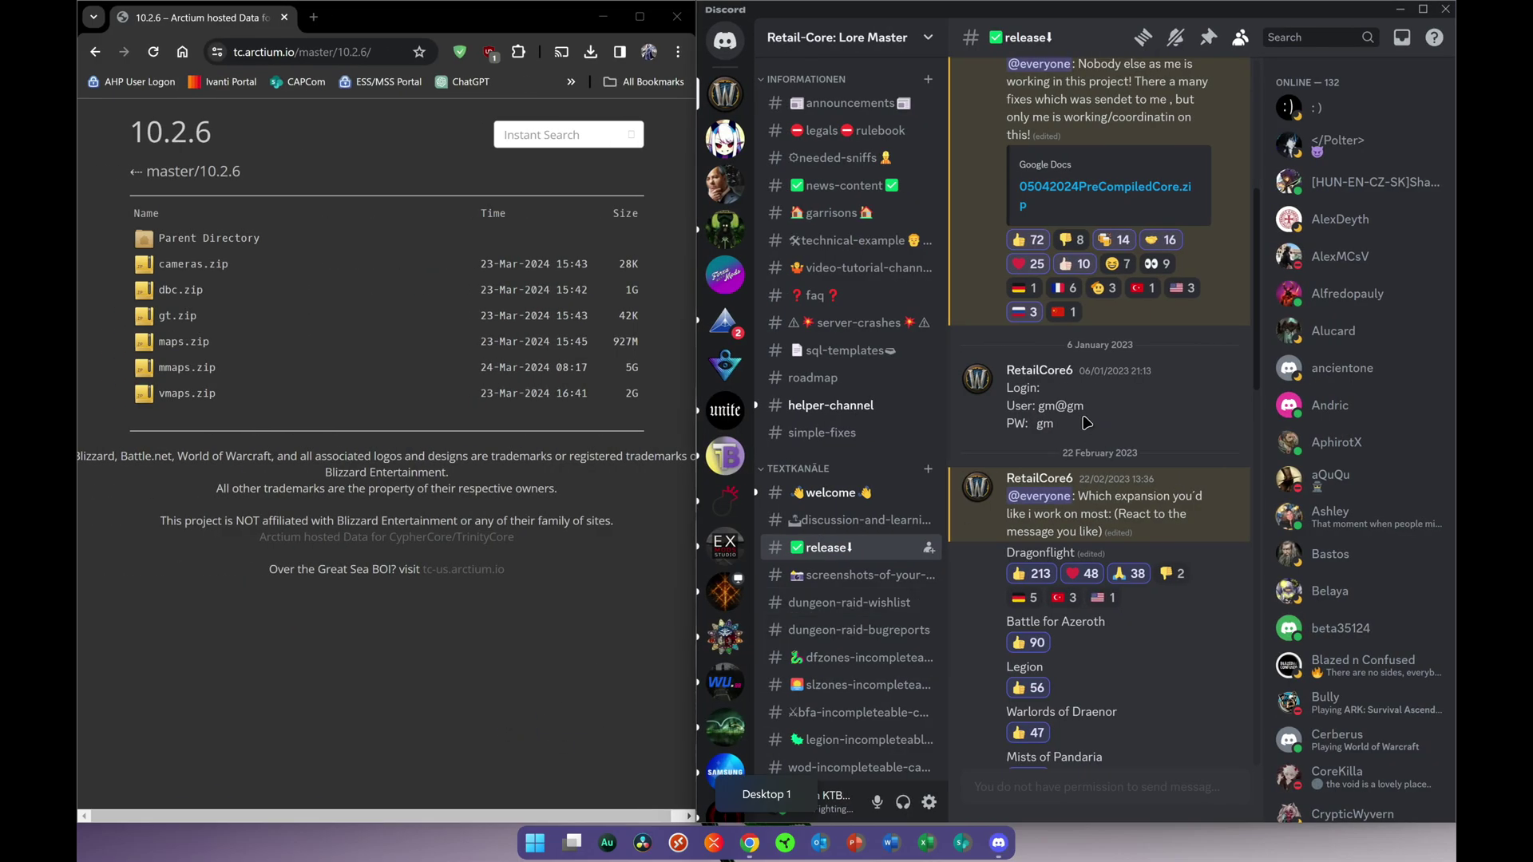
Scroll Discord's #release channel up to the first release post, then minimise Discord
scroll(1086, 422, "up", 3)
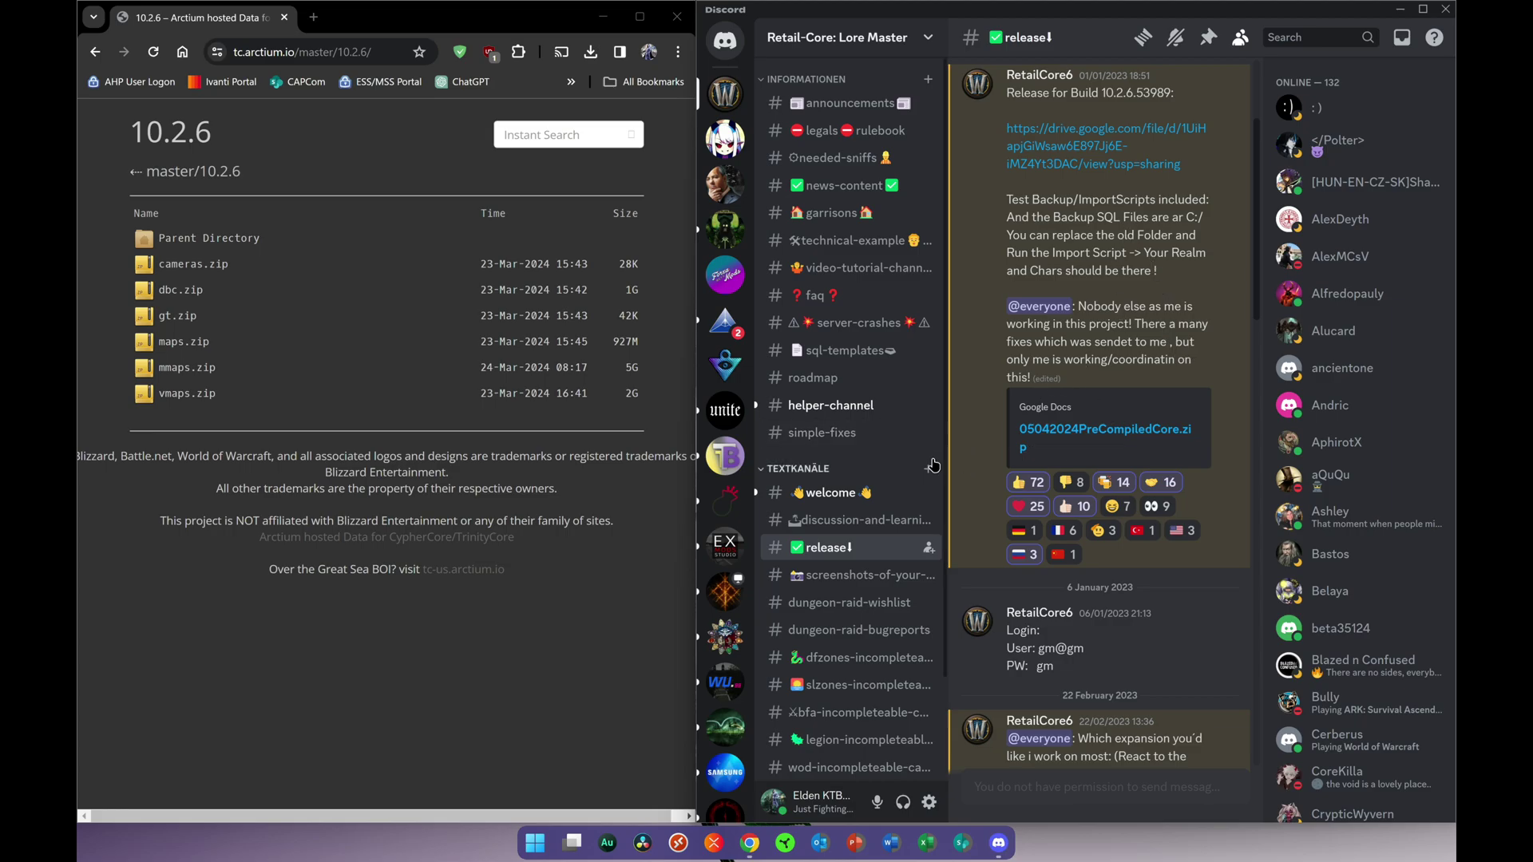
scroll(1150, 383, "up", 3)
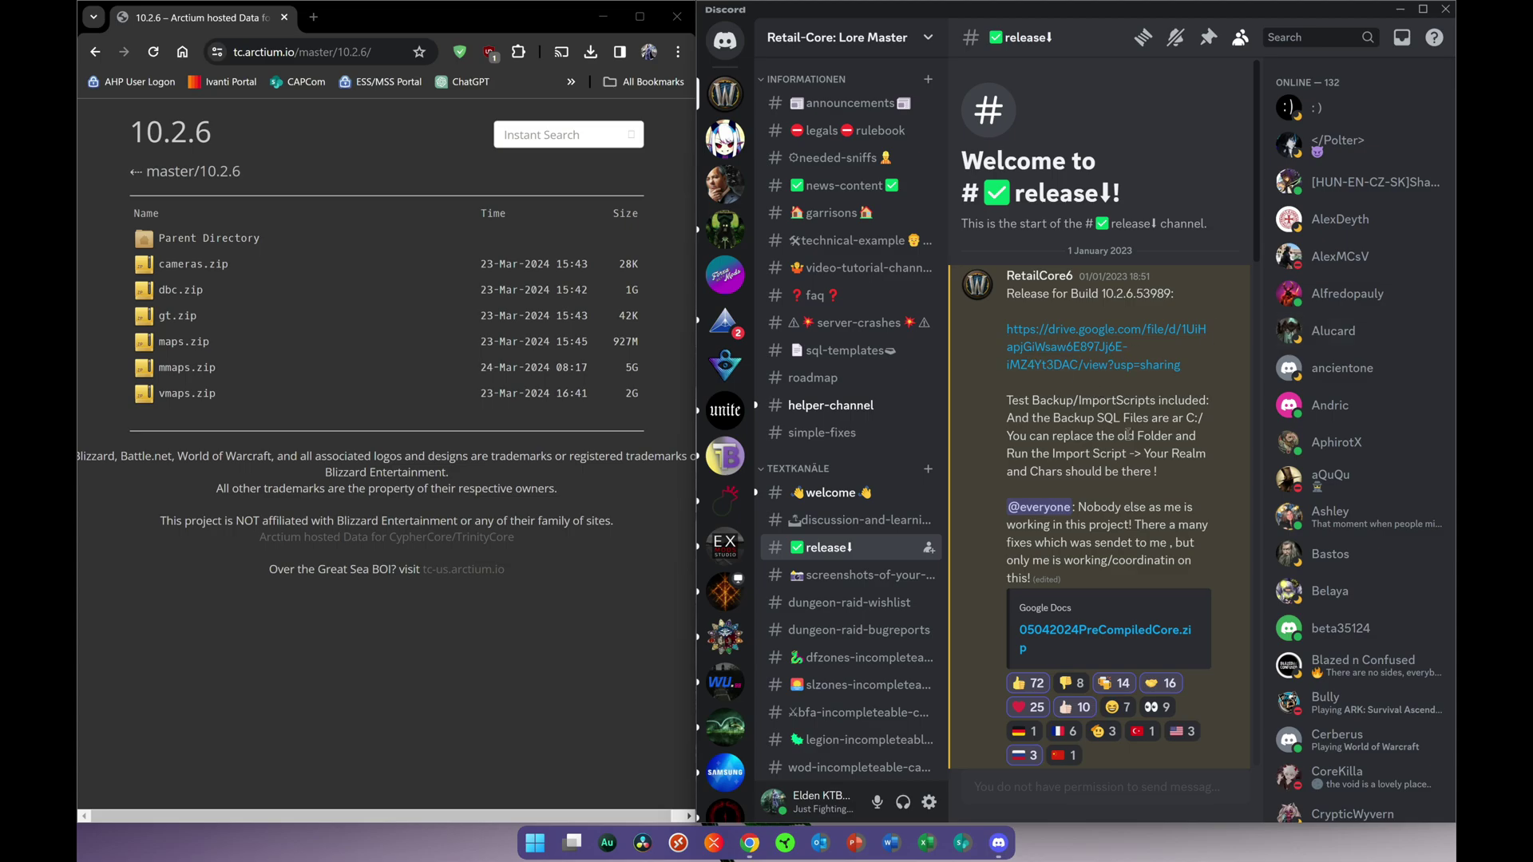
left_click(1399, 9)
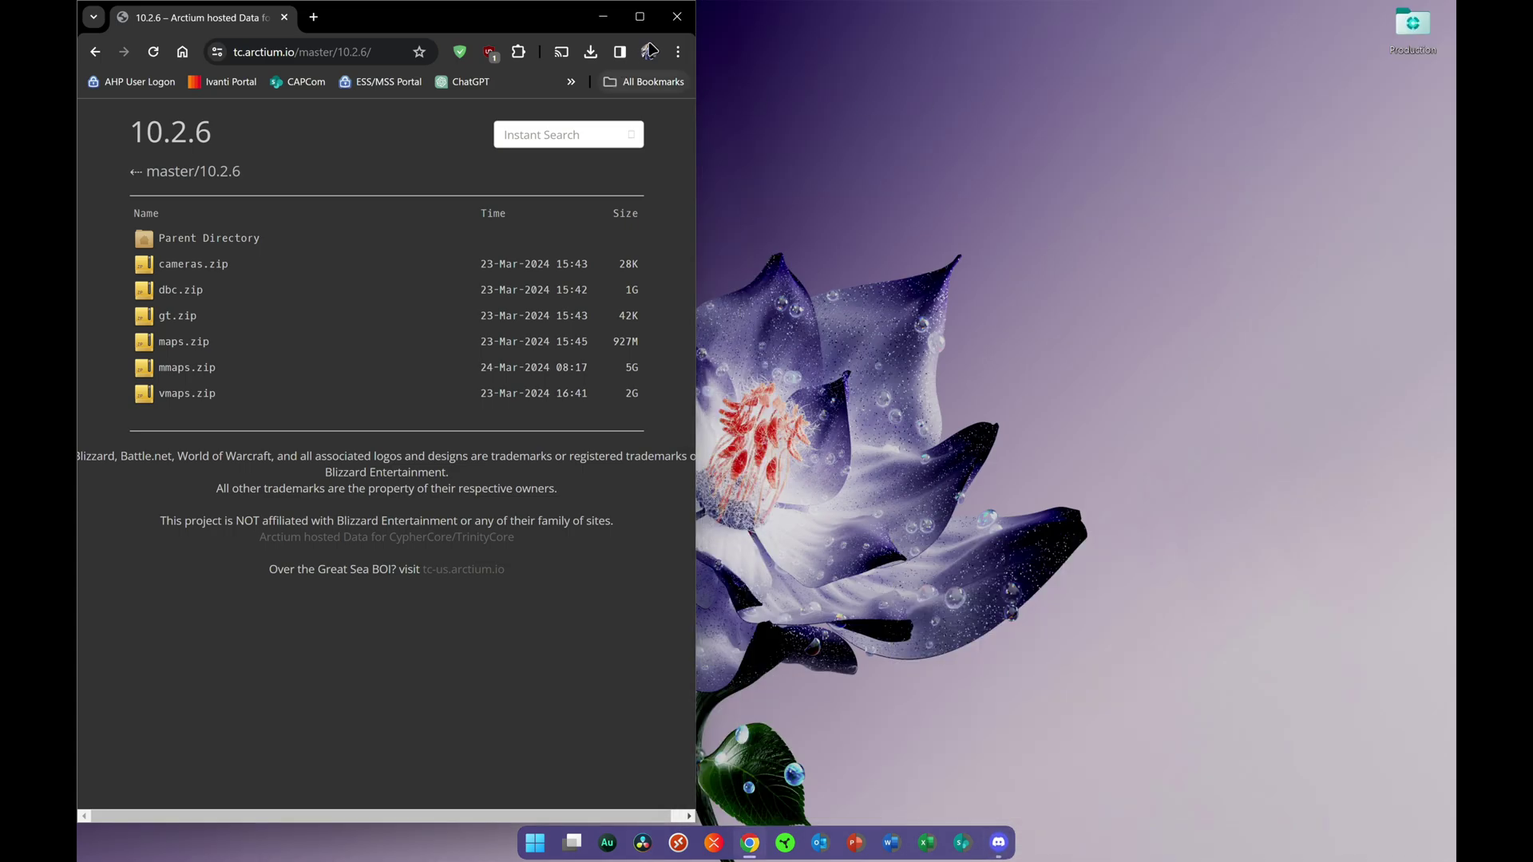
Maximise the Chrome window showing the Arctium 10.2.6 data page
left_click(641, 16)
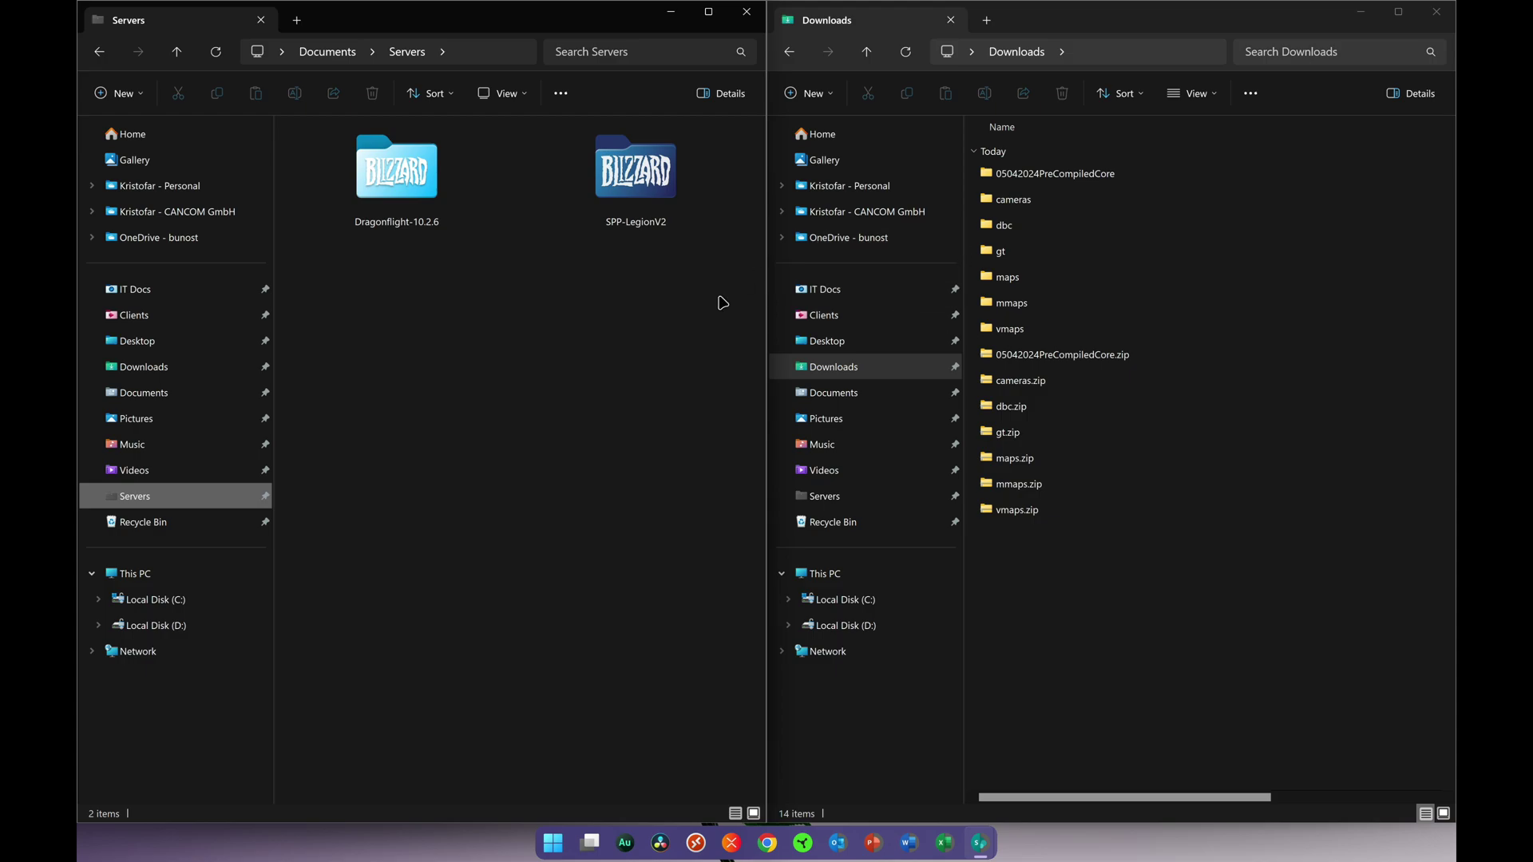
Drag all 43 files from 05042024PreCompiledCore\PreCompiledCore into Servers\Dragonflight-10.2.6
left_click(461, 227)
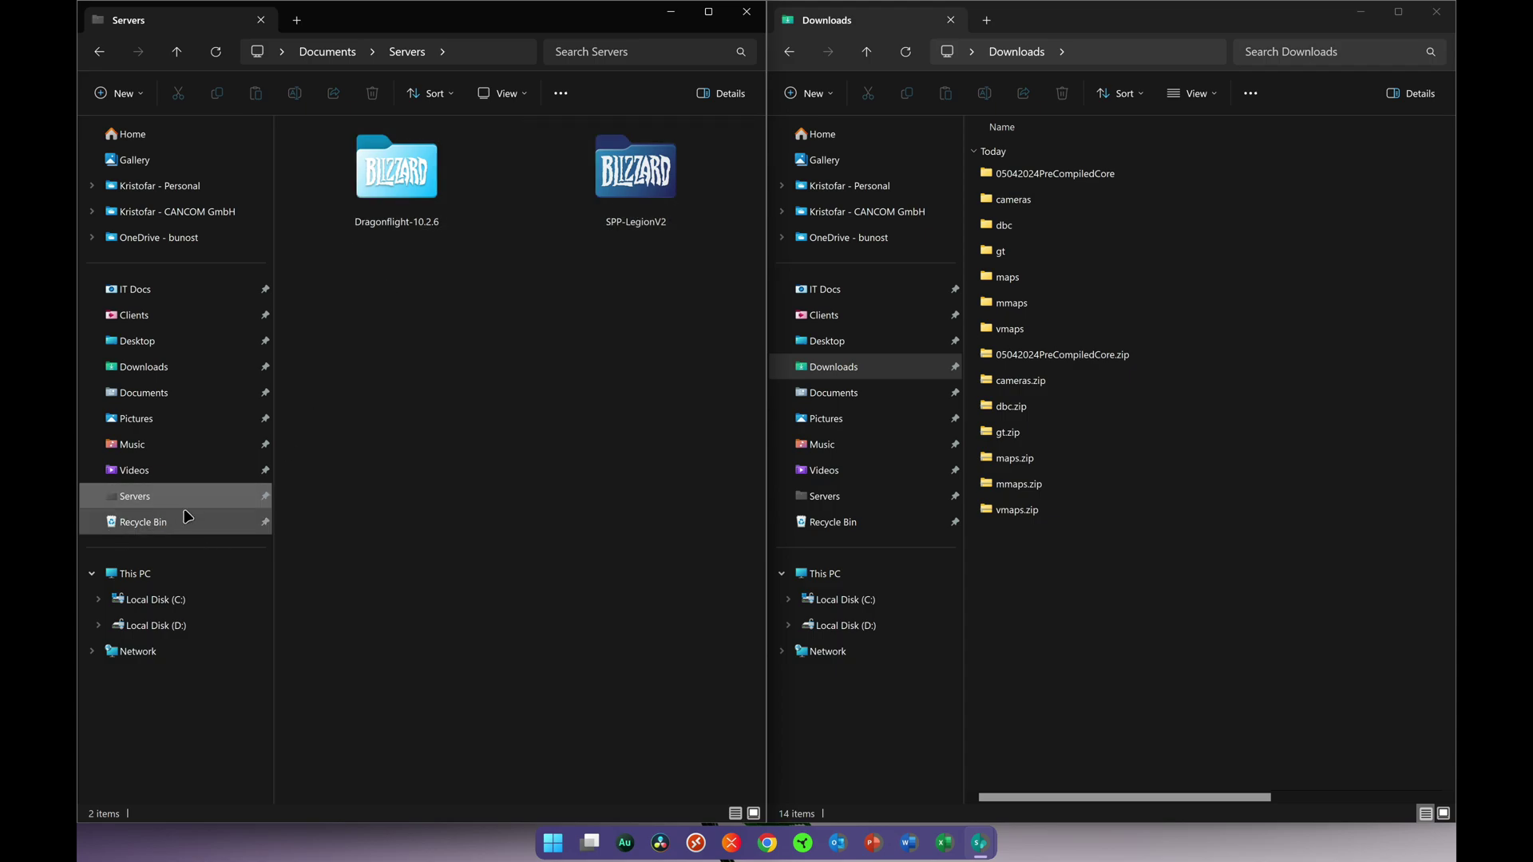
double_click(402, 171)
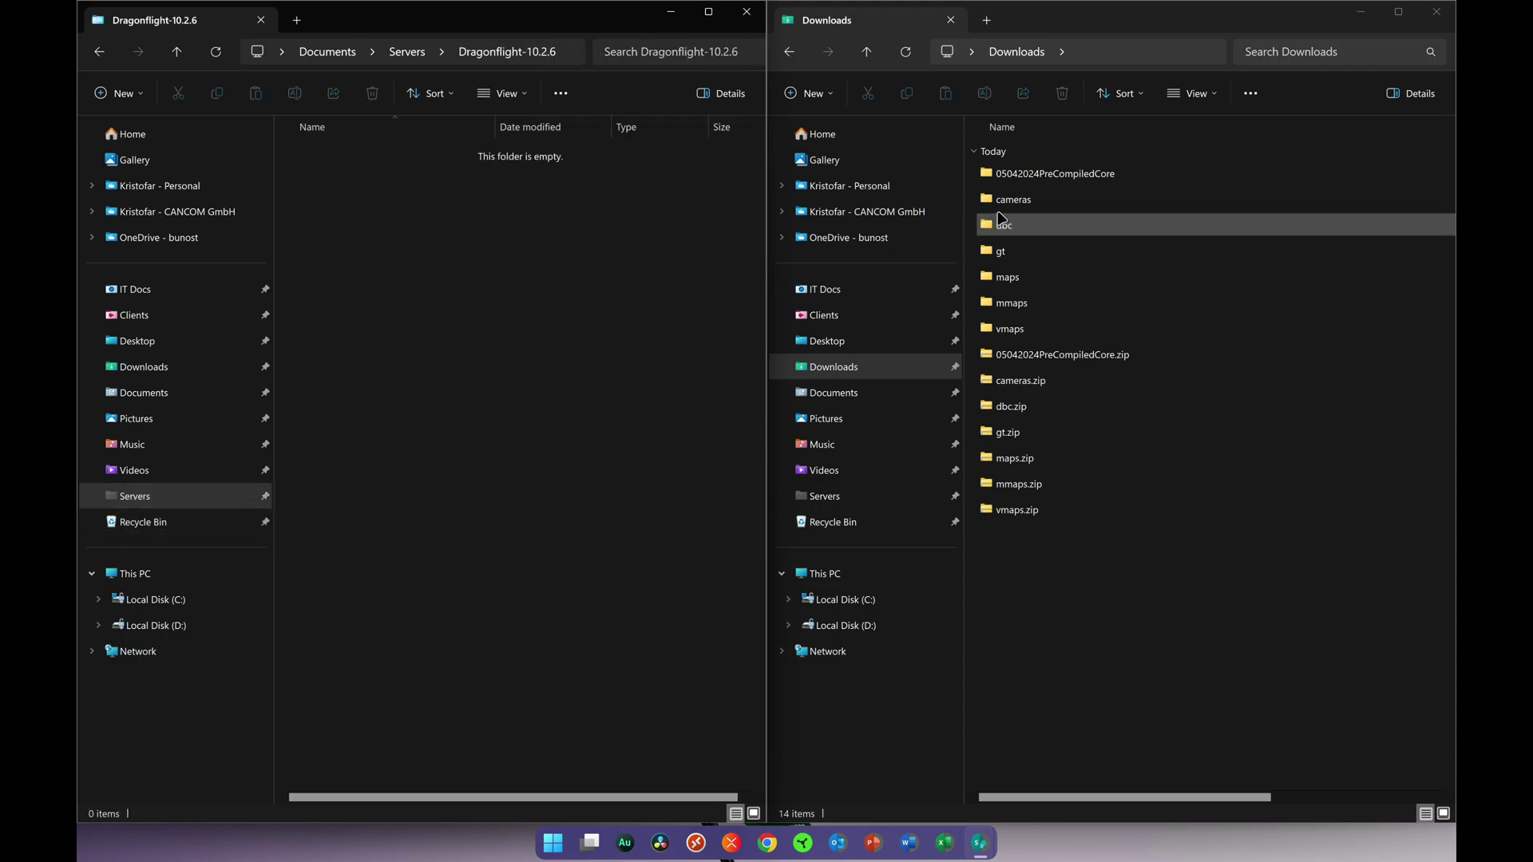
double_click(1114, 174)
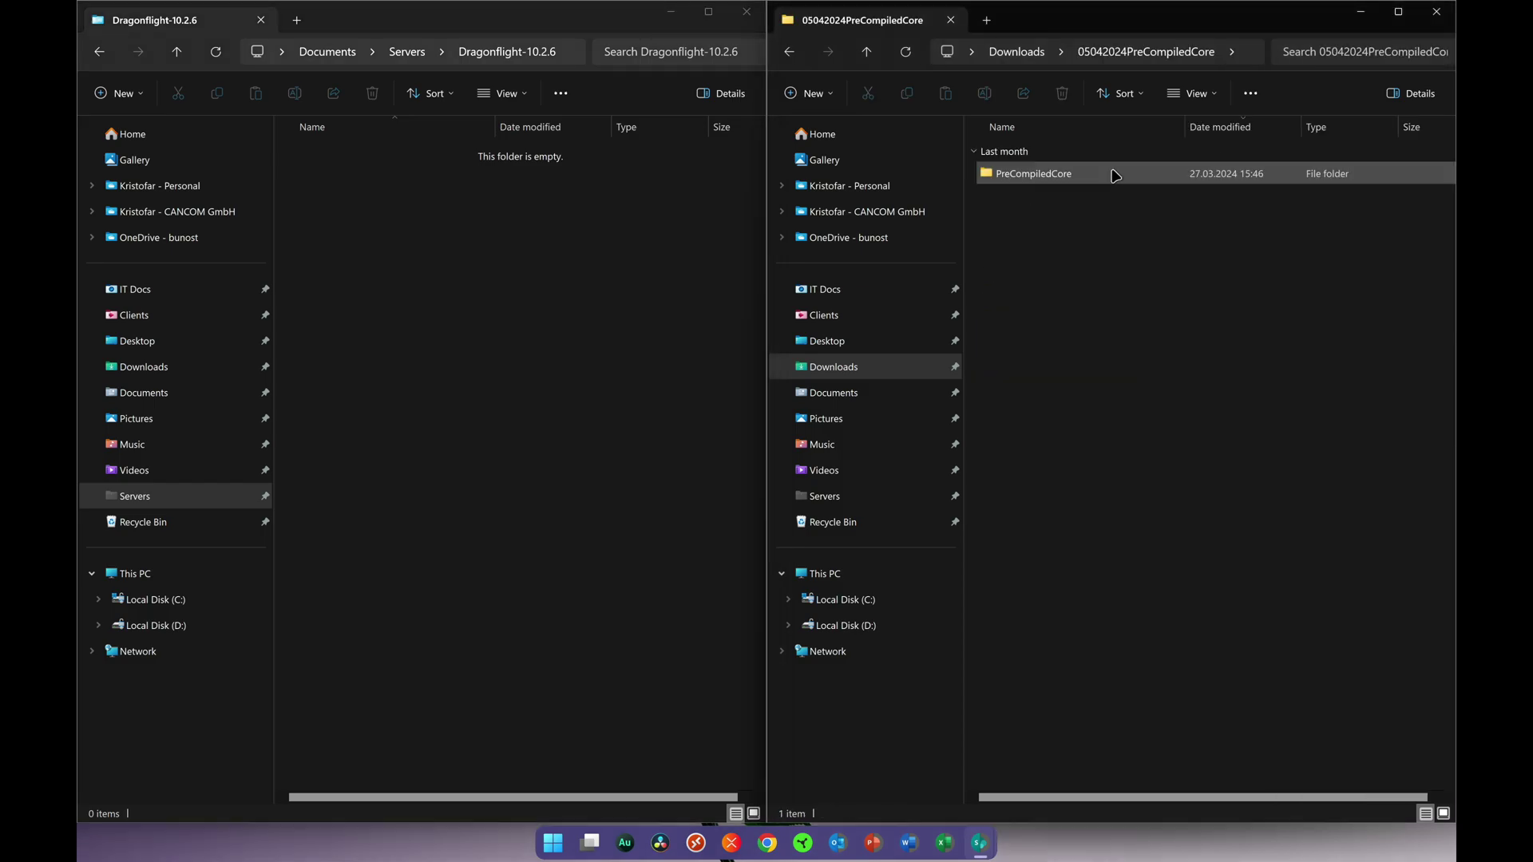
double_click(1107, 175)
left_click(1074, 253)
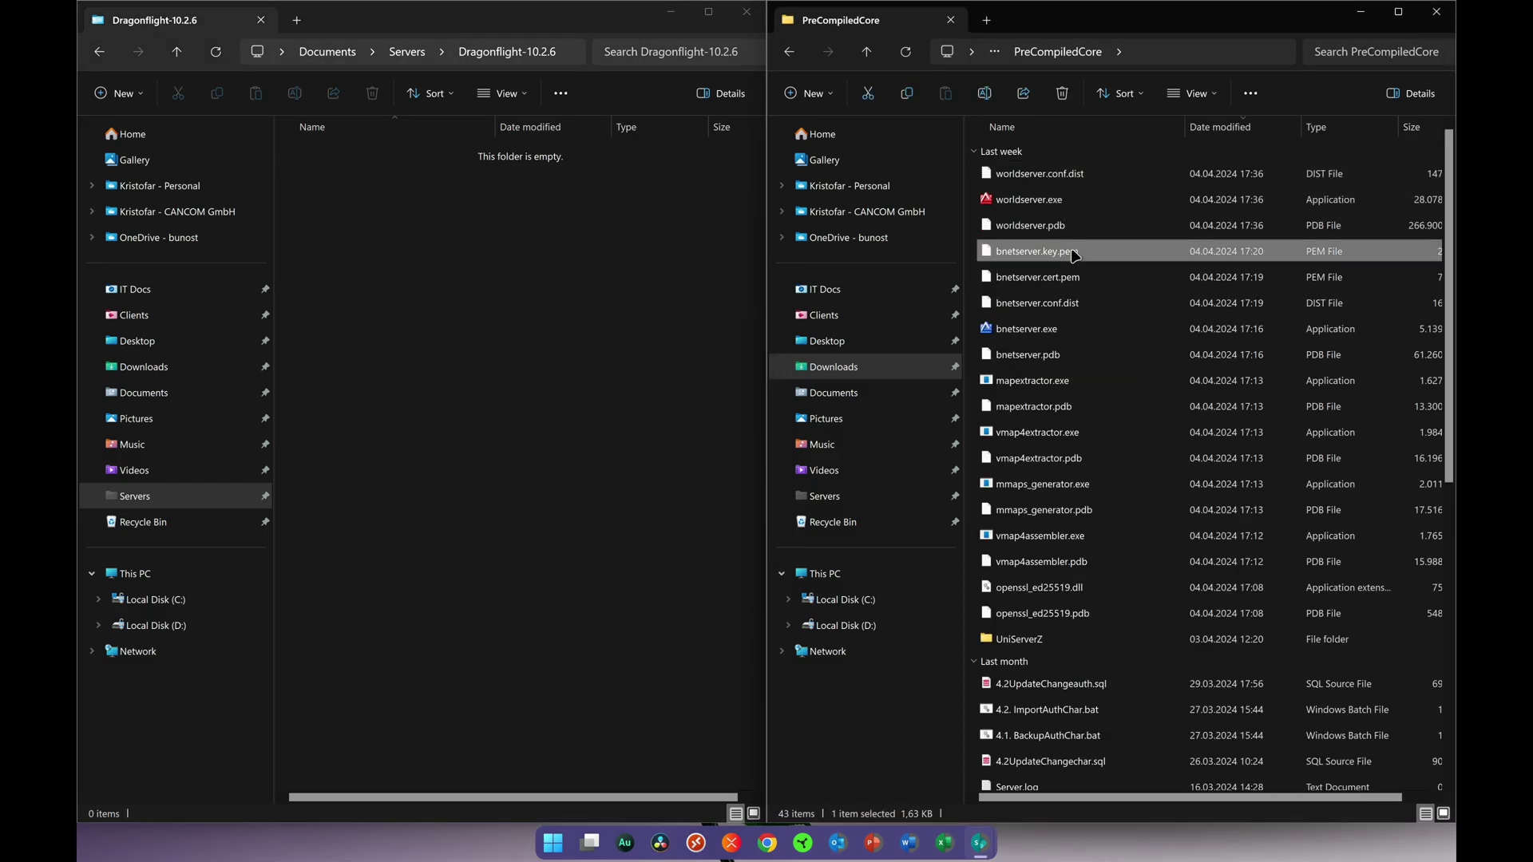
key("ctrl+a")
left_click_drag(1074, 253, 541, 465)
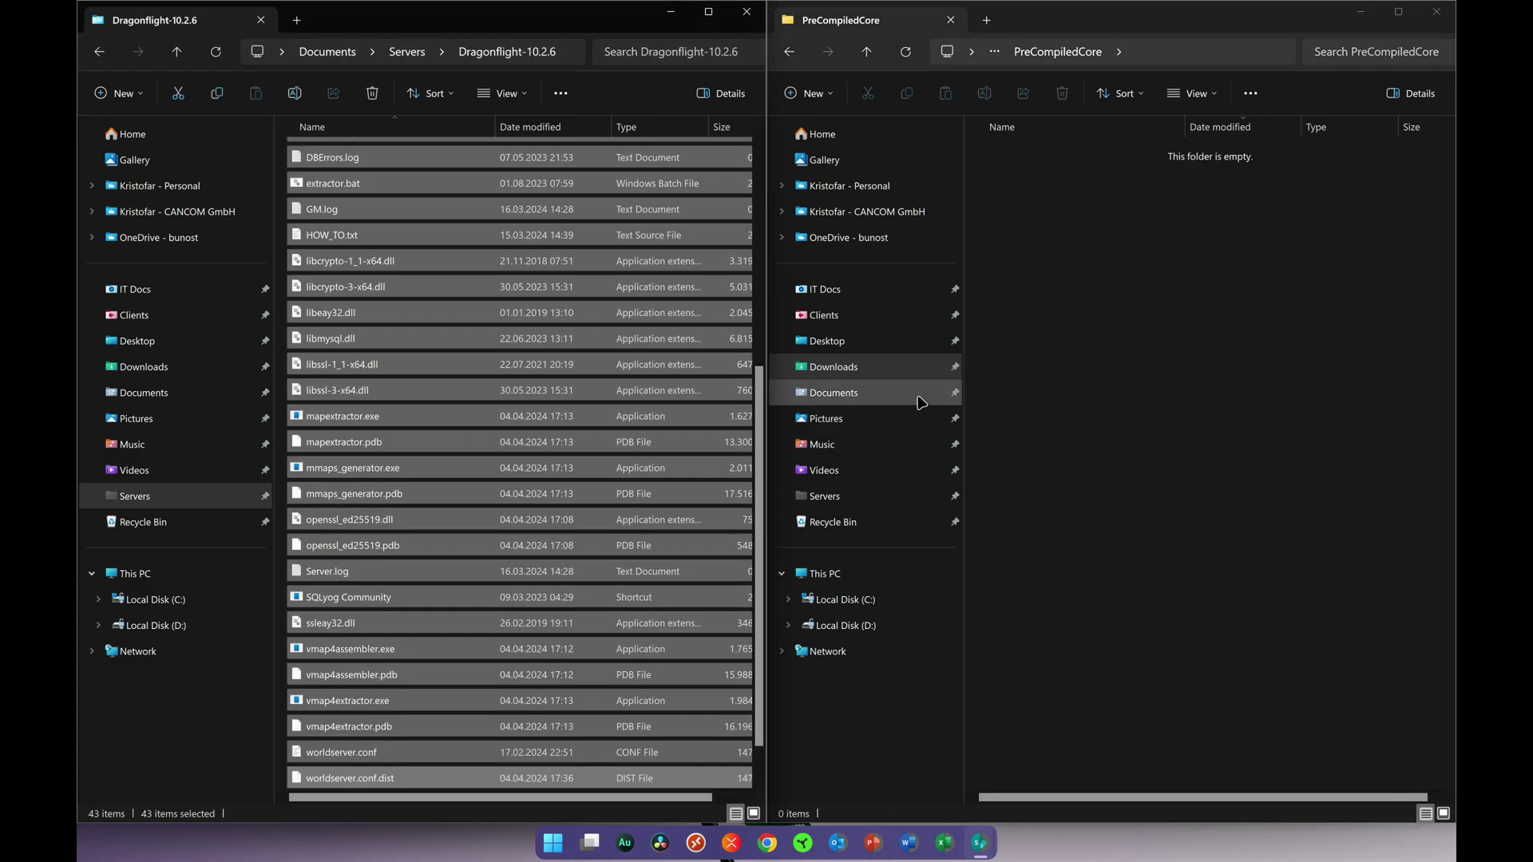
Go back up to Downloads and look inside the cameras folder
left_click(1095, 190)
left_click(865, 53)
left_click(866, 52)
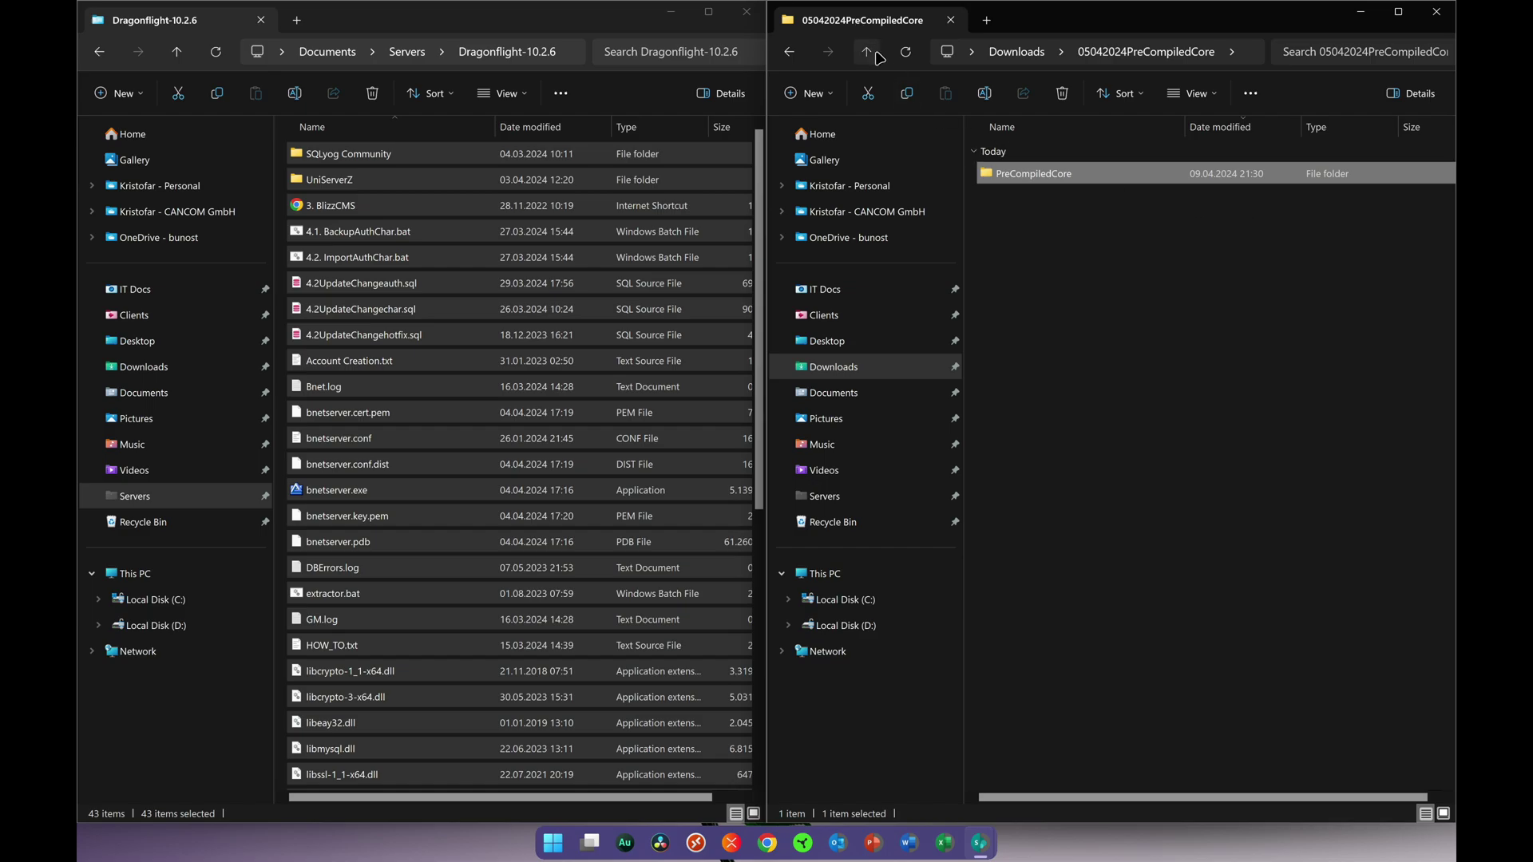
double_click(1038, 199)
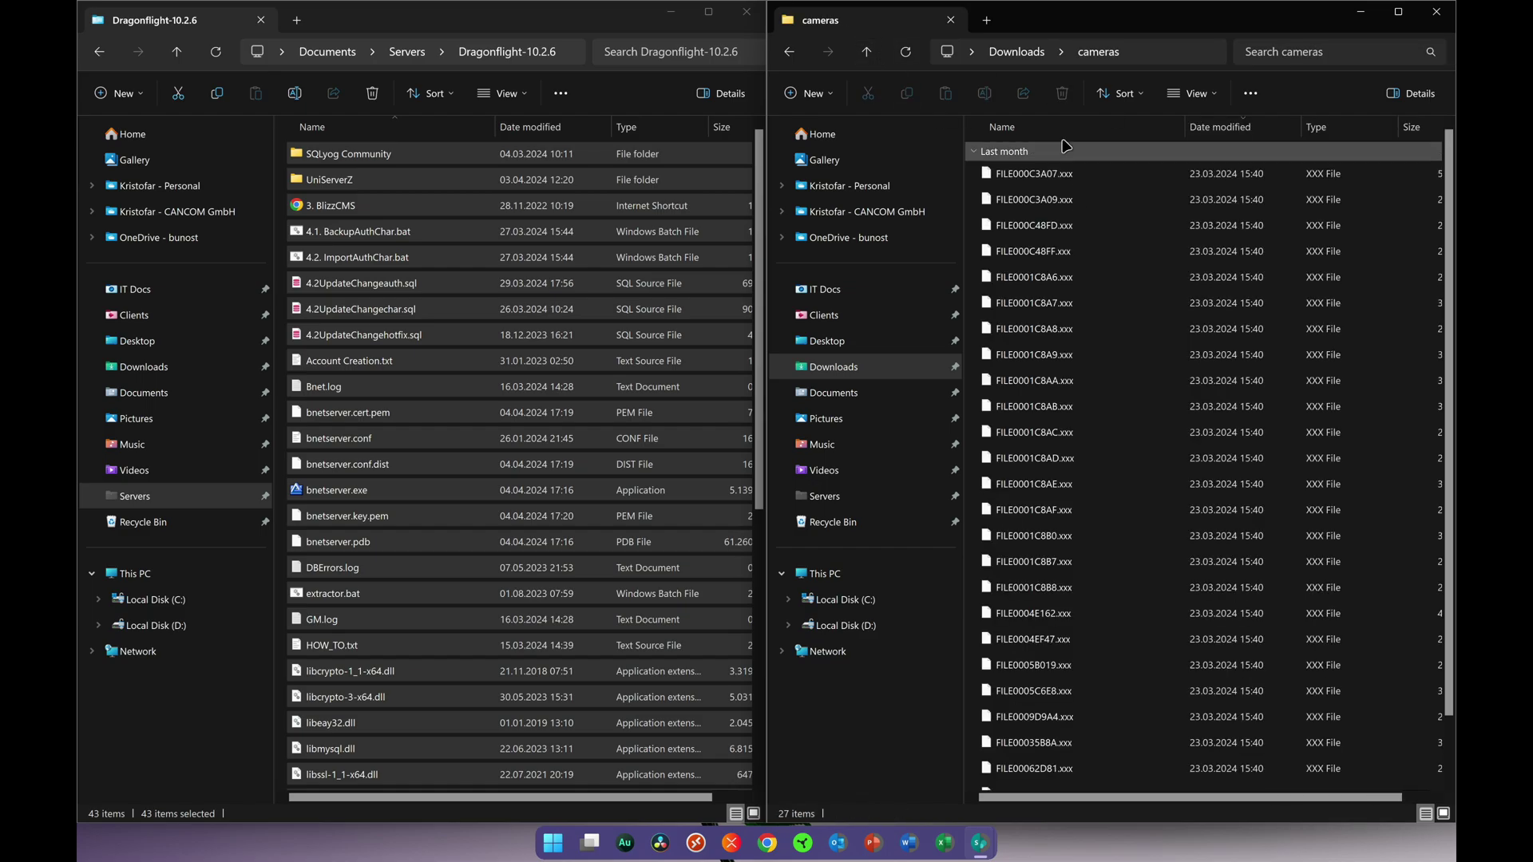
Cut the cameras, dbc, gt, maps, mmaps and vmaps folders and paste them into Dragonflight-10.2.6
left_click(867, 53)
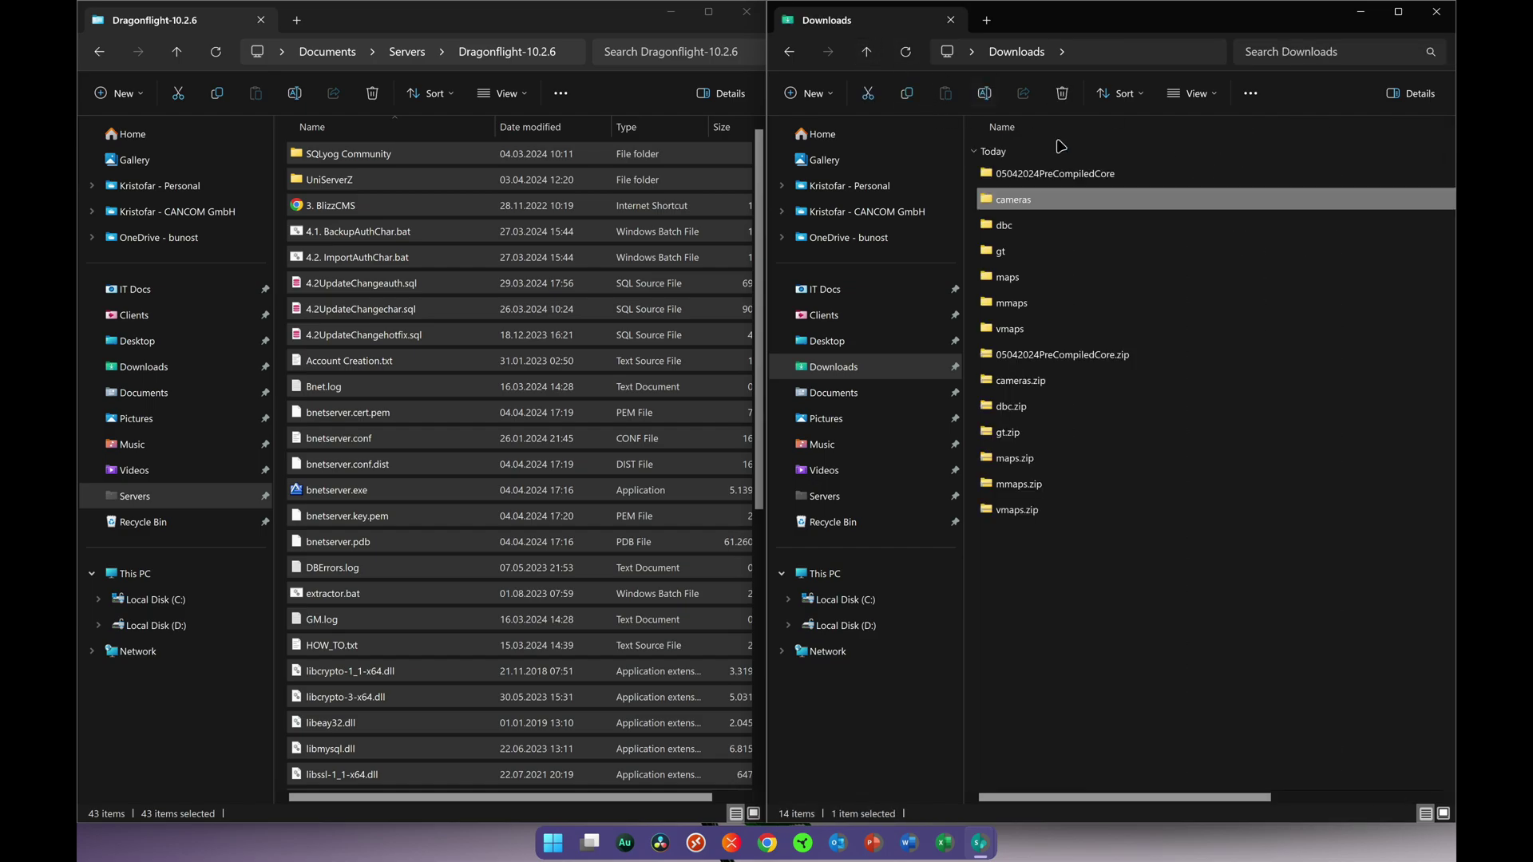
left_click(1058, 339)
left_click(1034, 204, "shift")
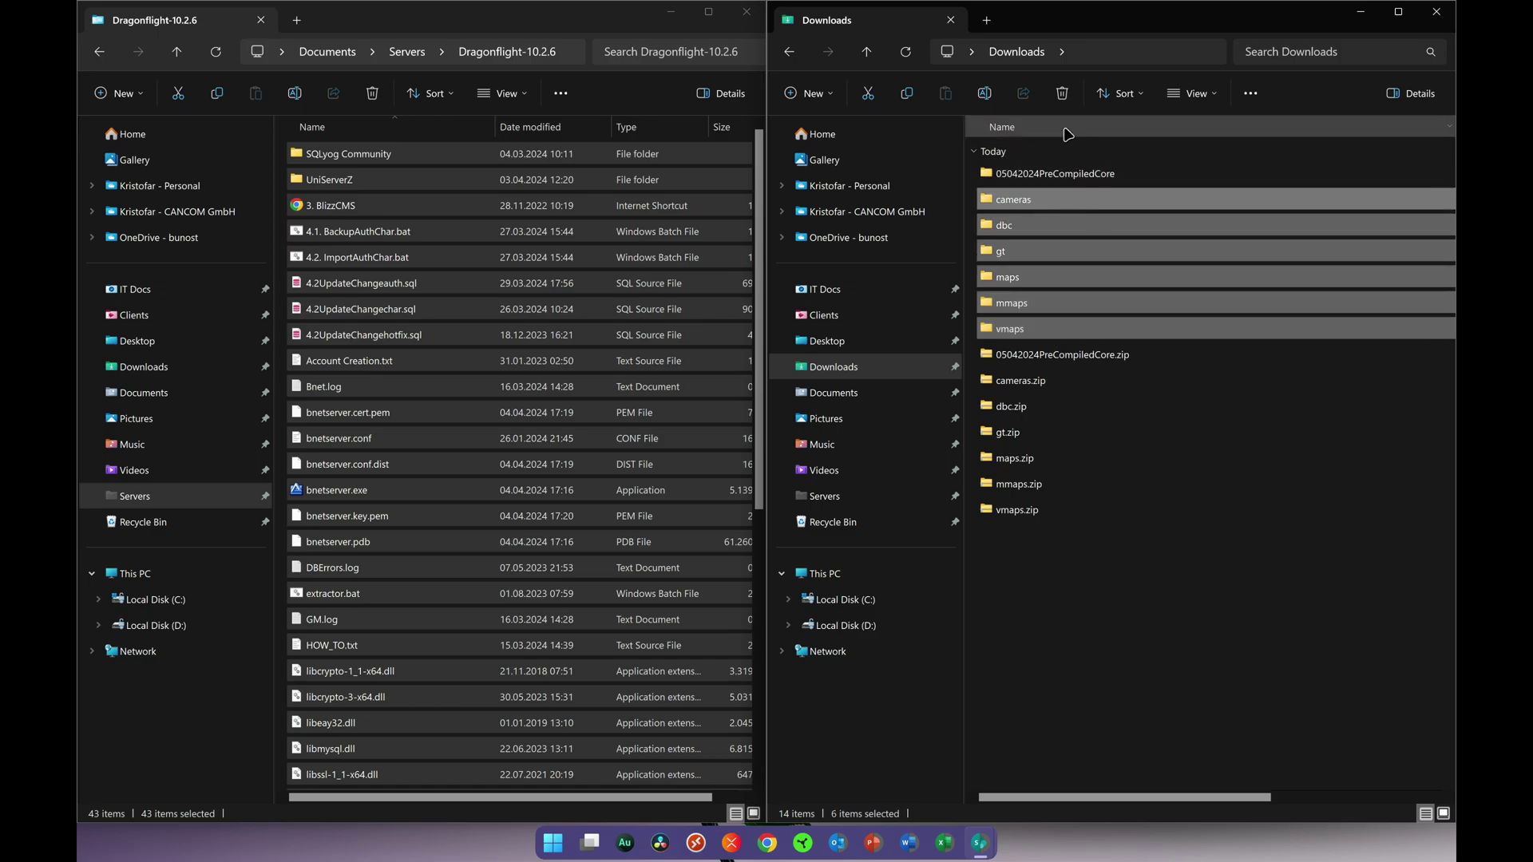
left_click(868, 94)
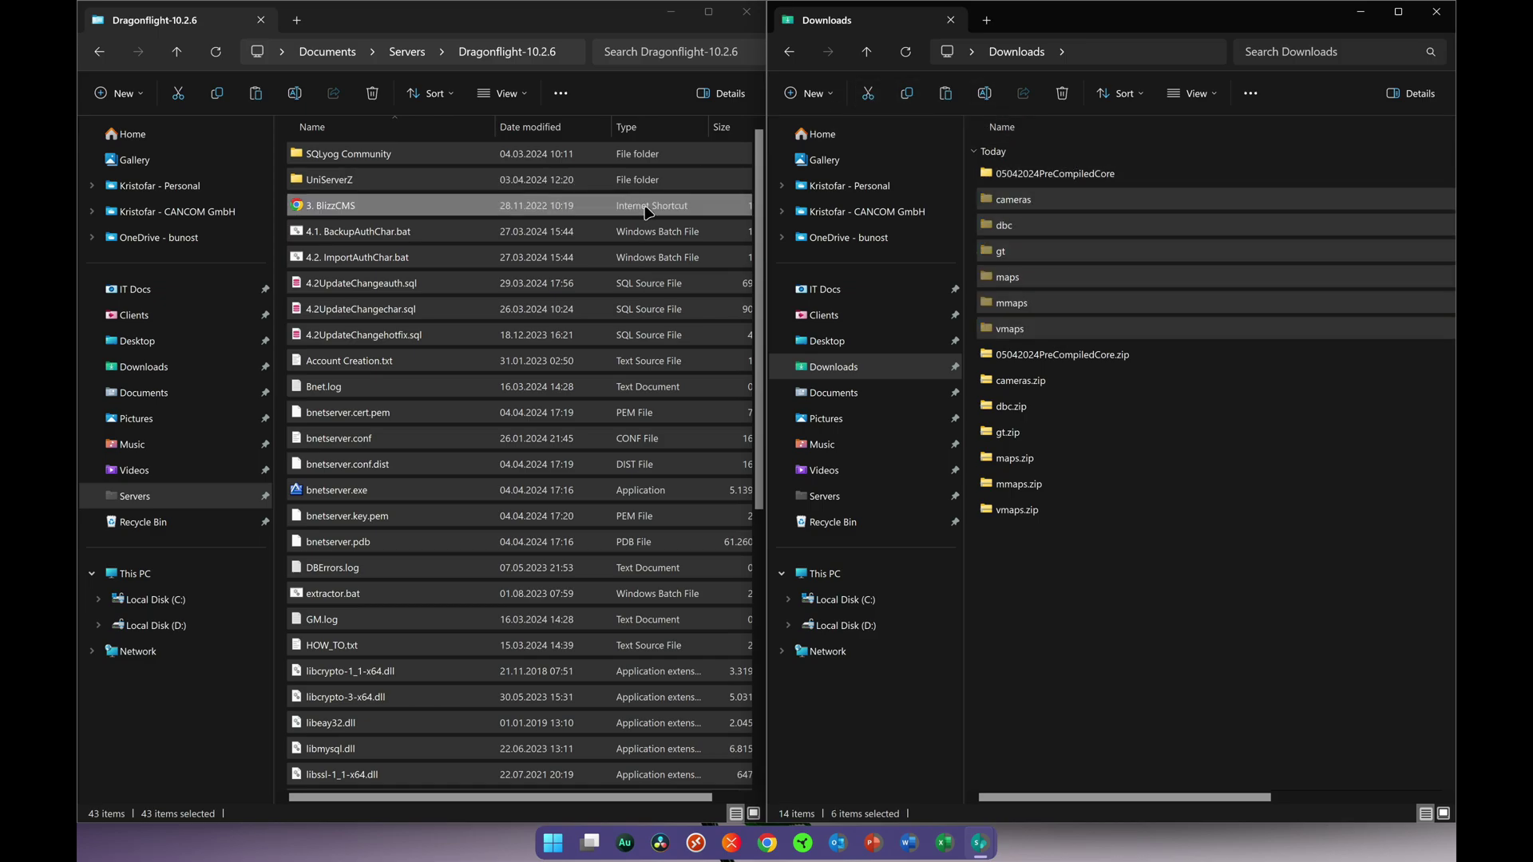
left_click(256, 94)
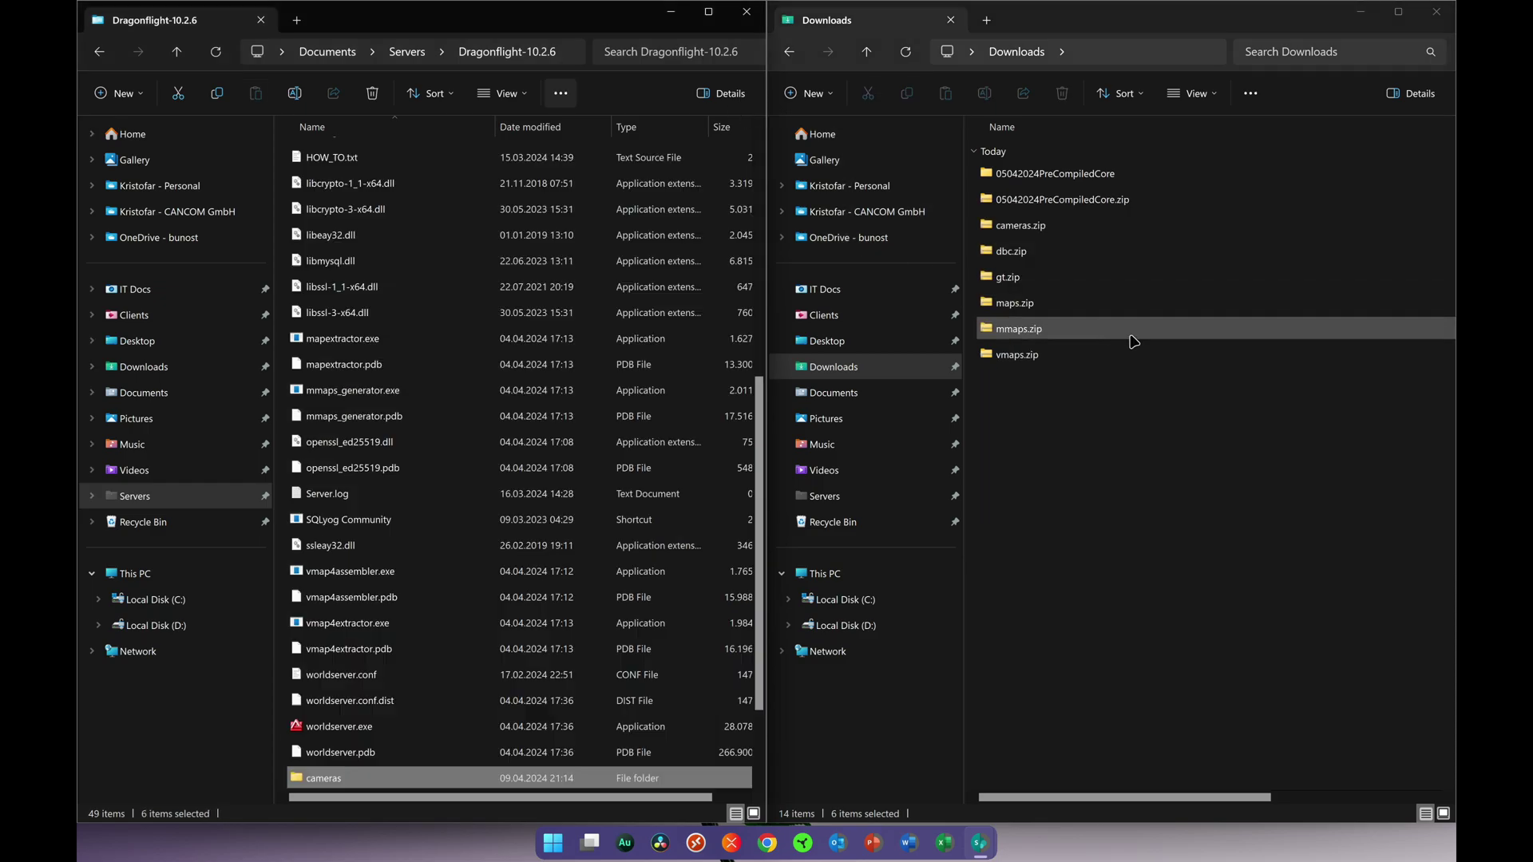
Delete the emptied 05042024PreCompiledCore folder and close the Downloads window
left_click(1071, 177)
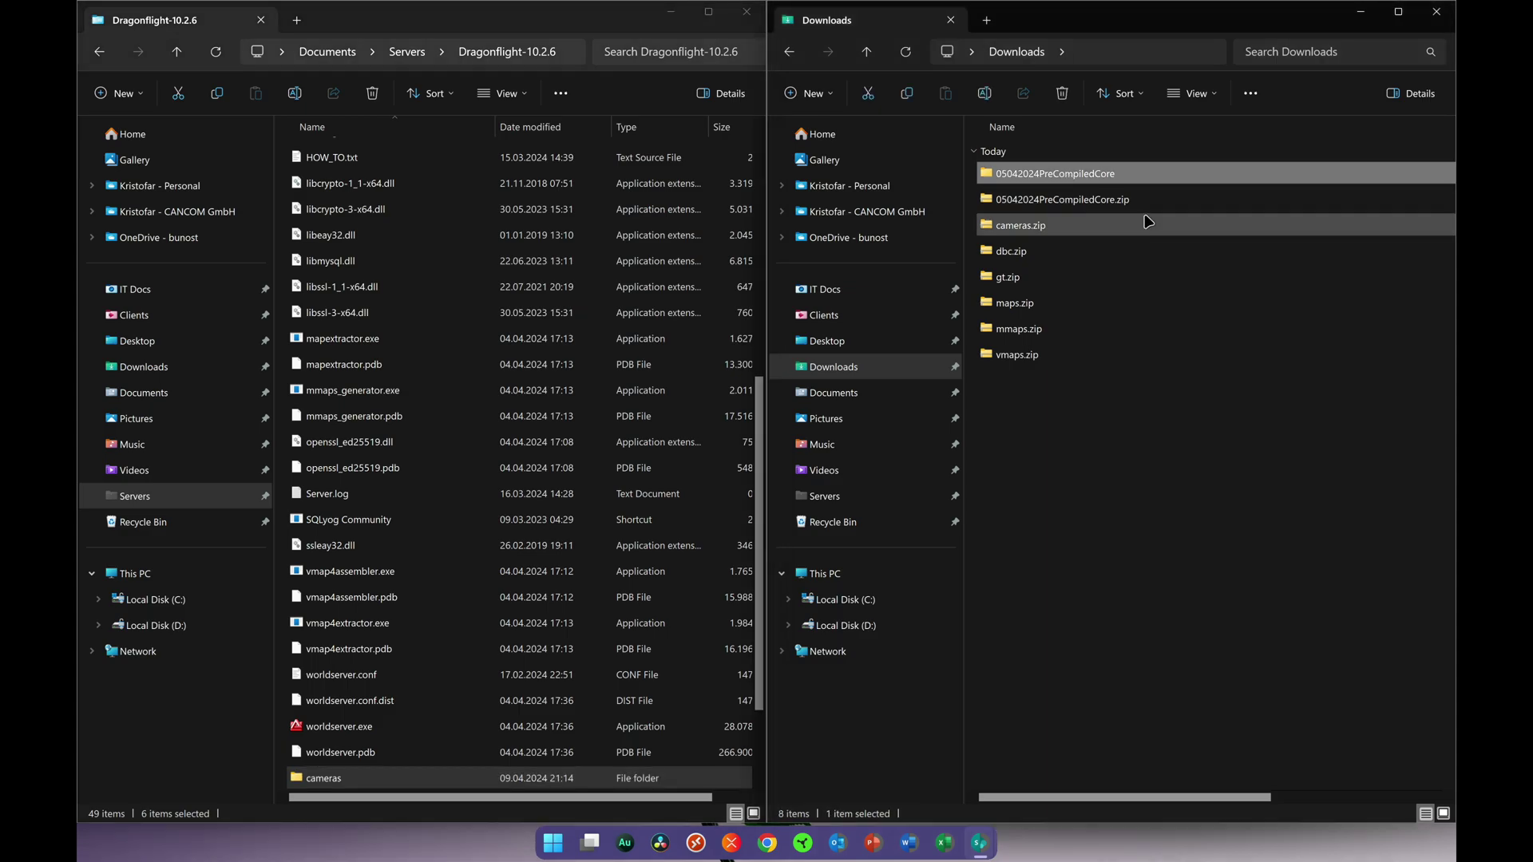
key("Delete")
left_click(838, 466)
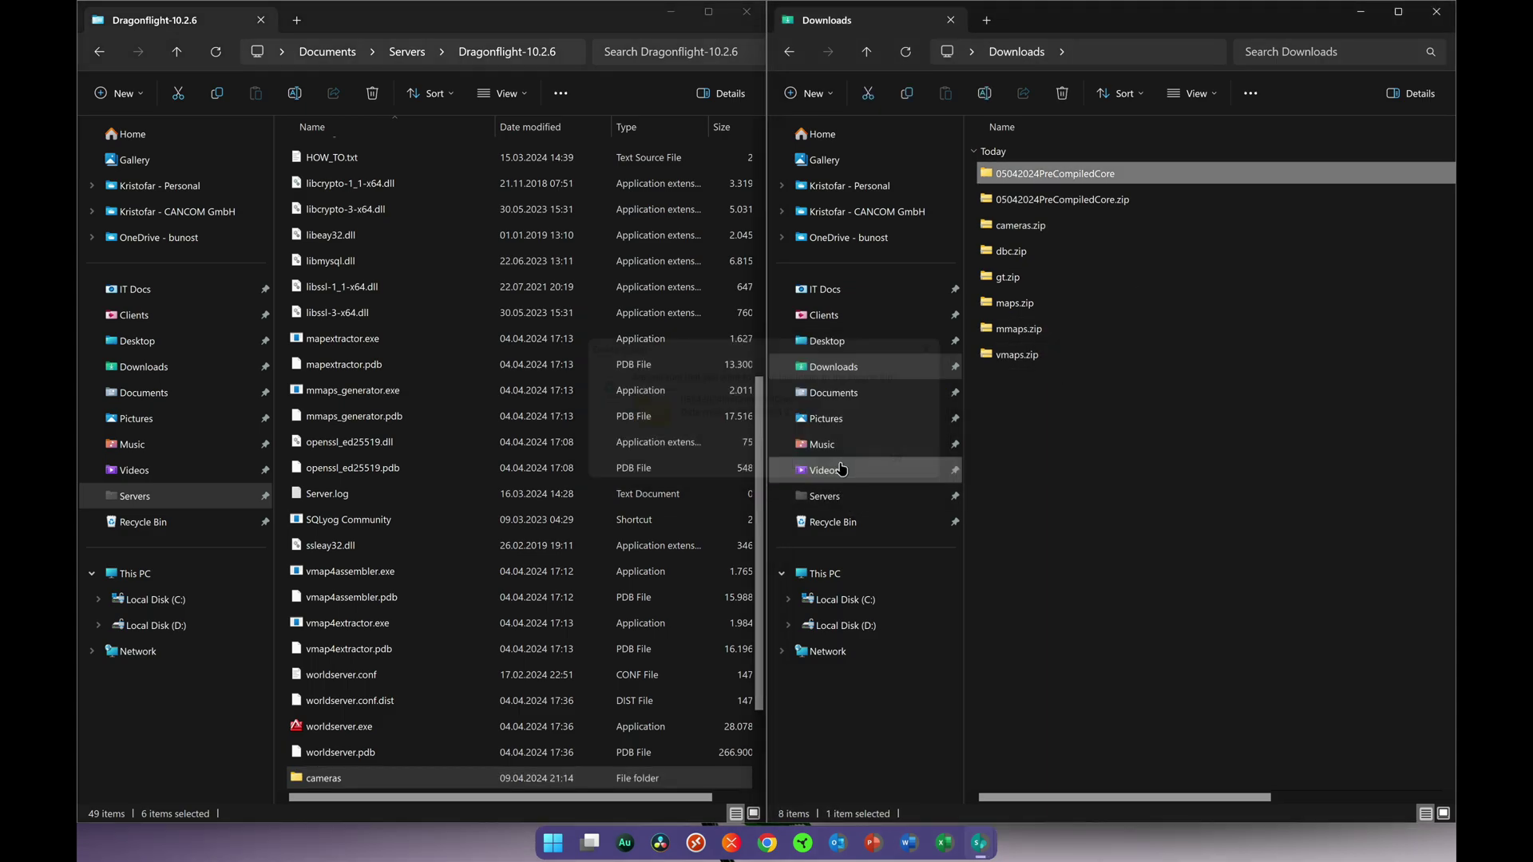
scroll(619, 509, "up", 6)
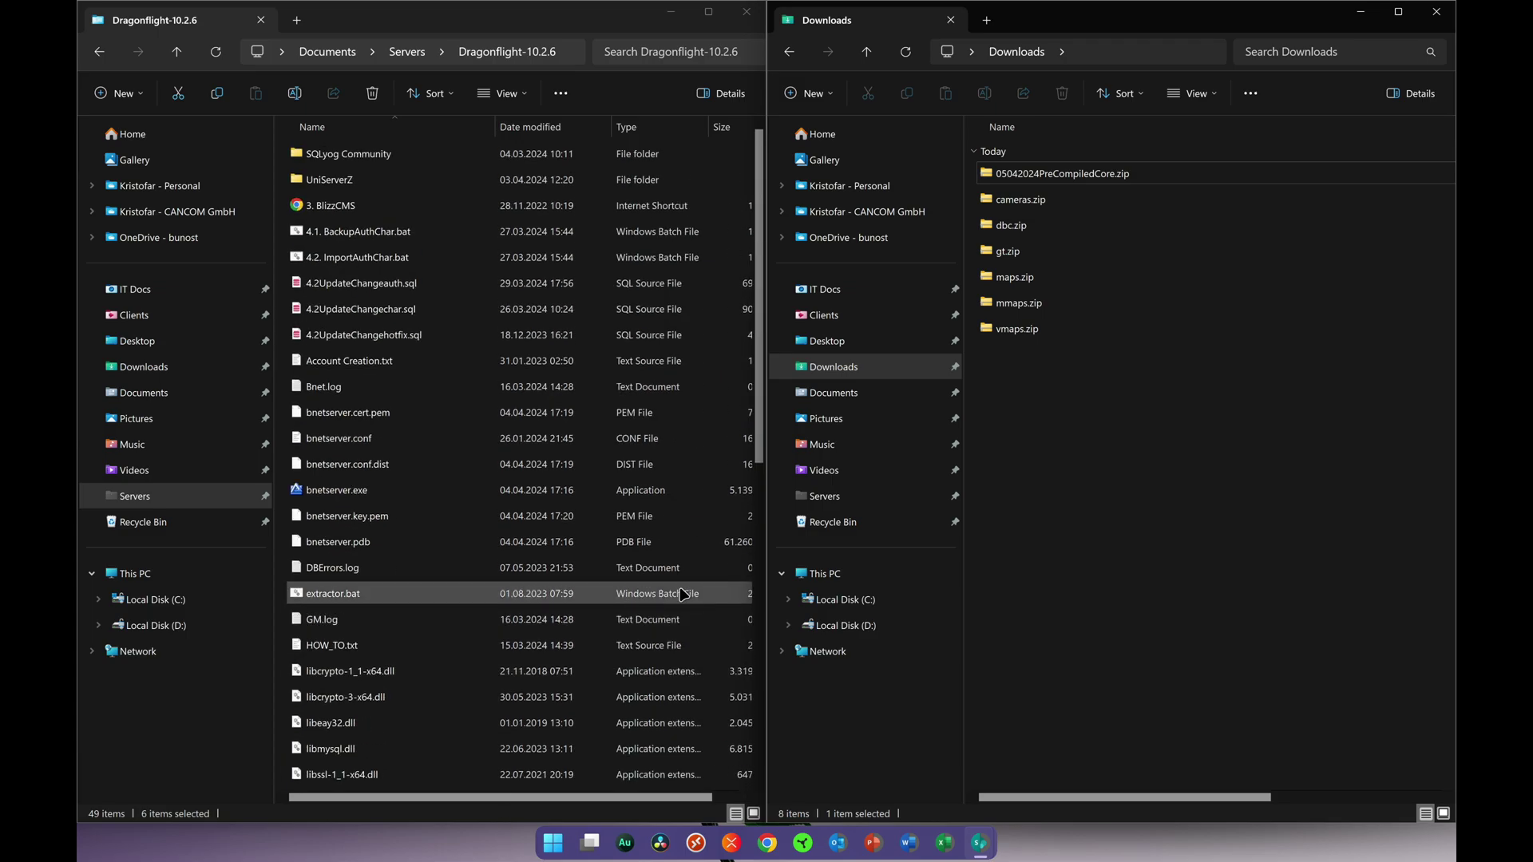
scroll(607, 327, "down", 8)
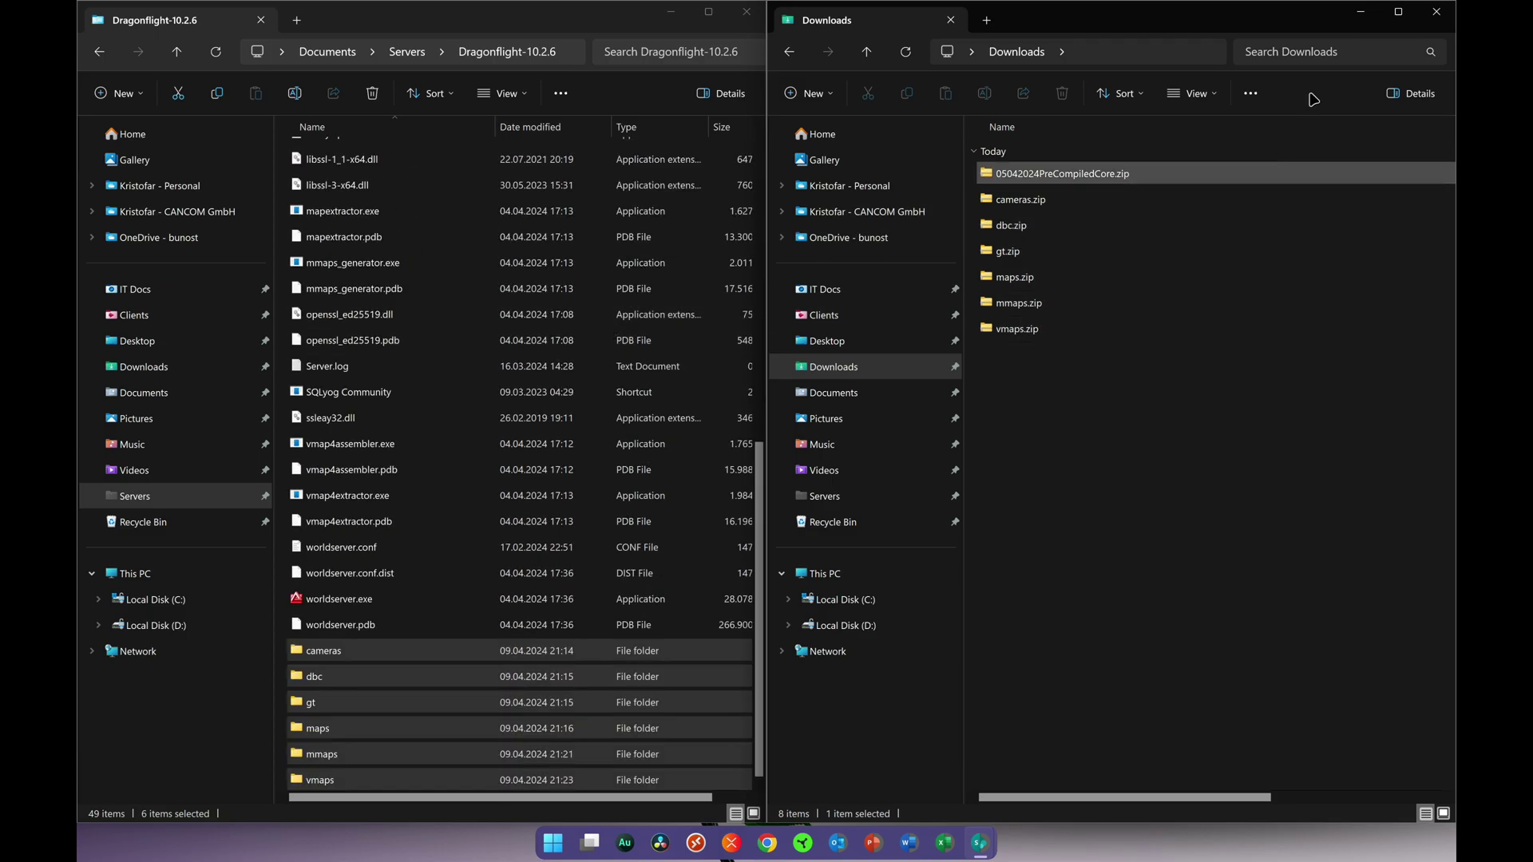
left_click(1364, 11)
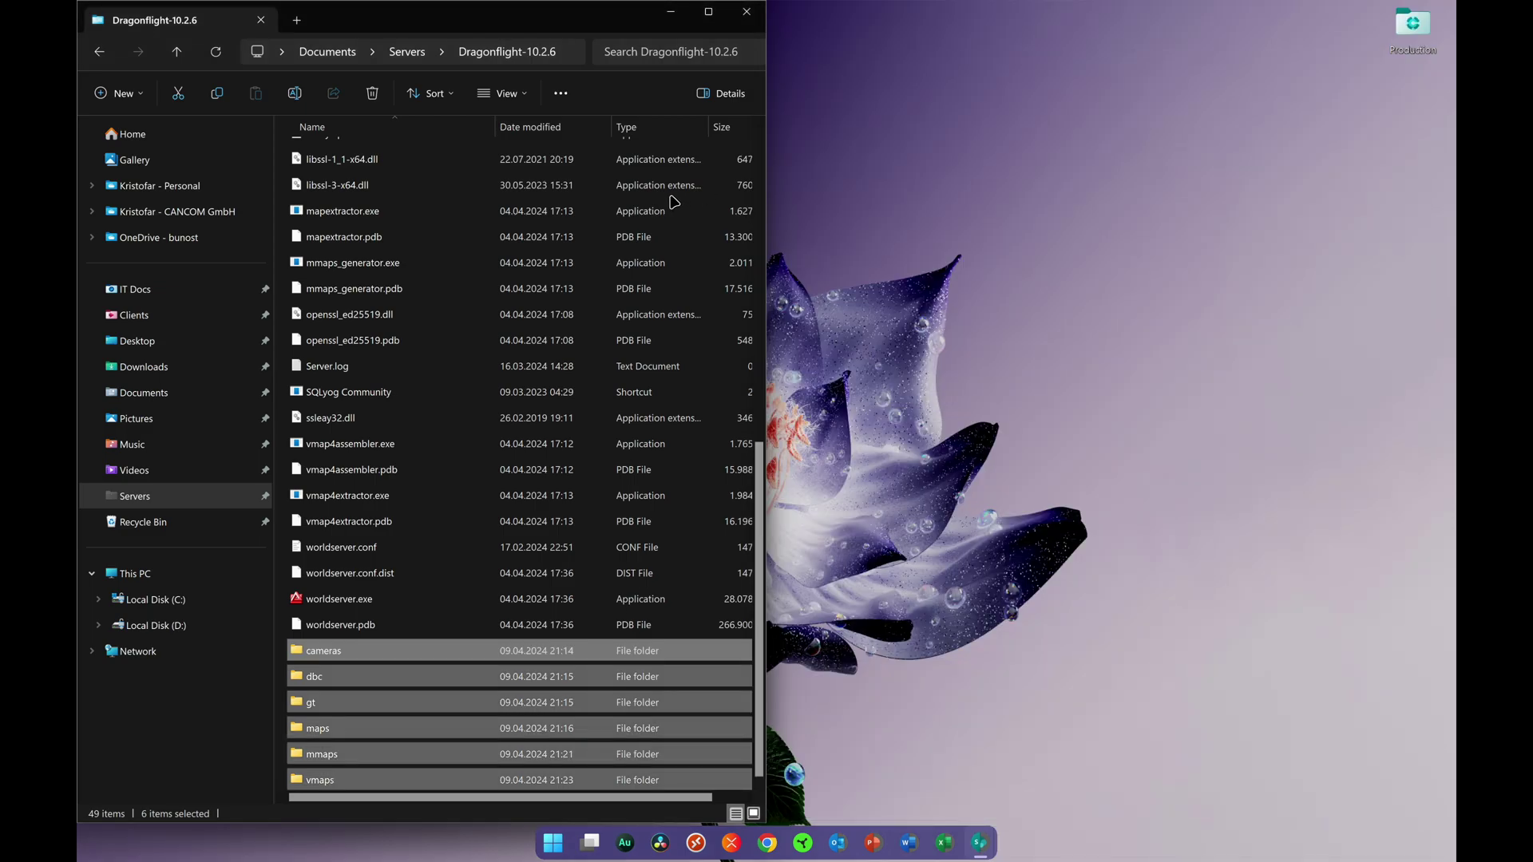
Launch UniController.exe from Dragonflight-10.2.6\UniServerZ and move its window to the upper middle
left_click(216, 51)
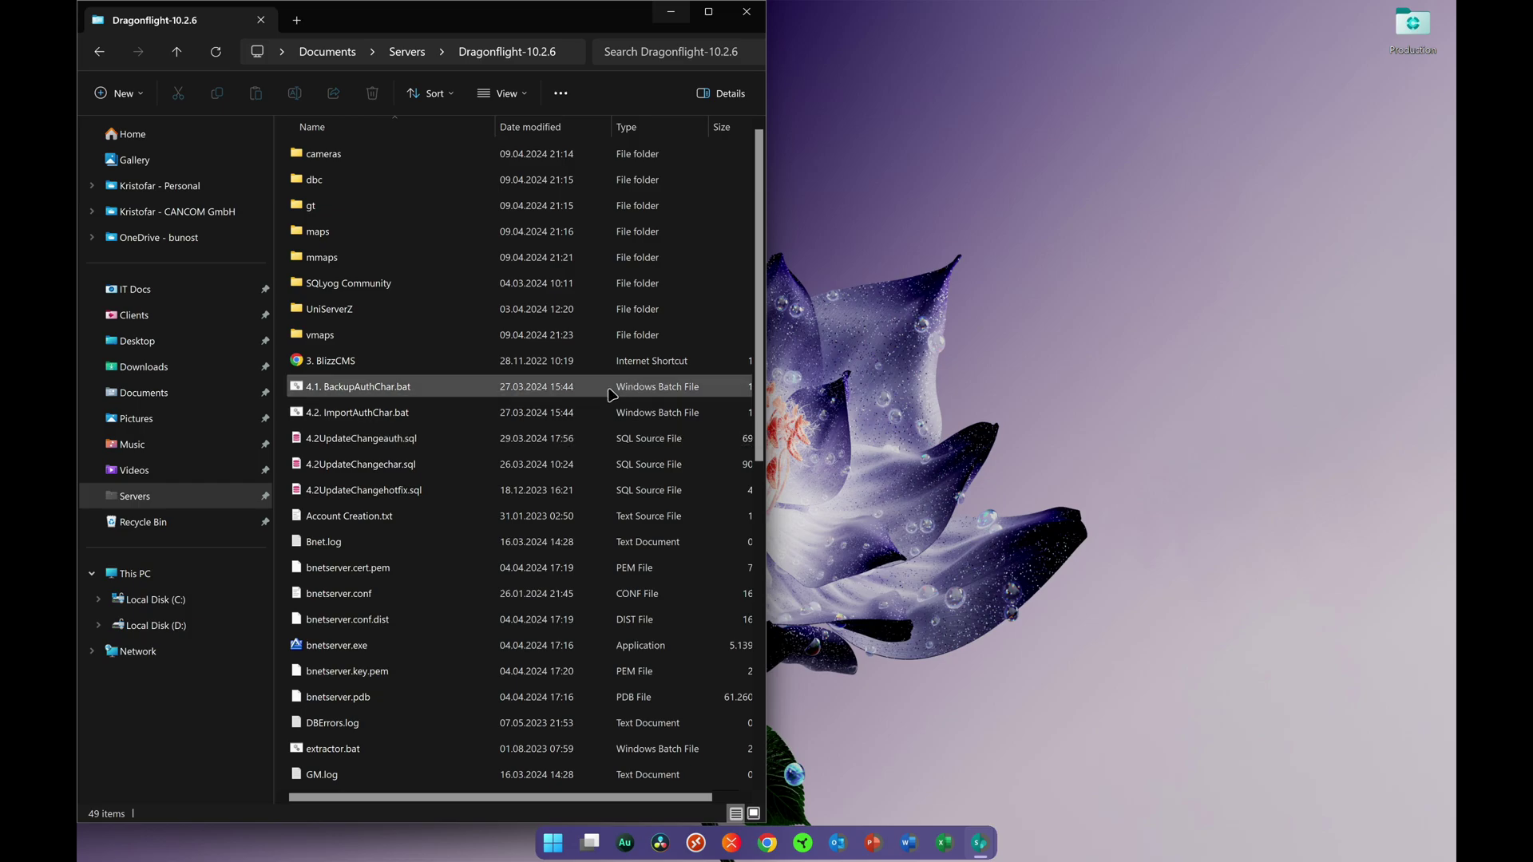
double_click(373, 318)
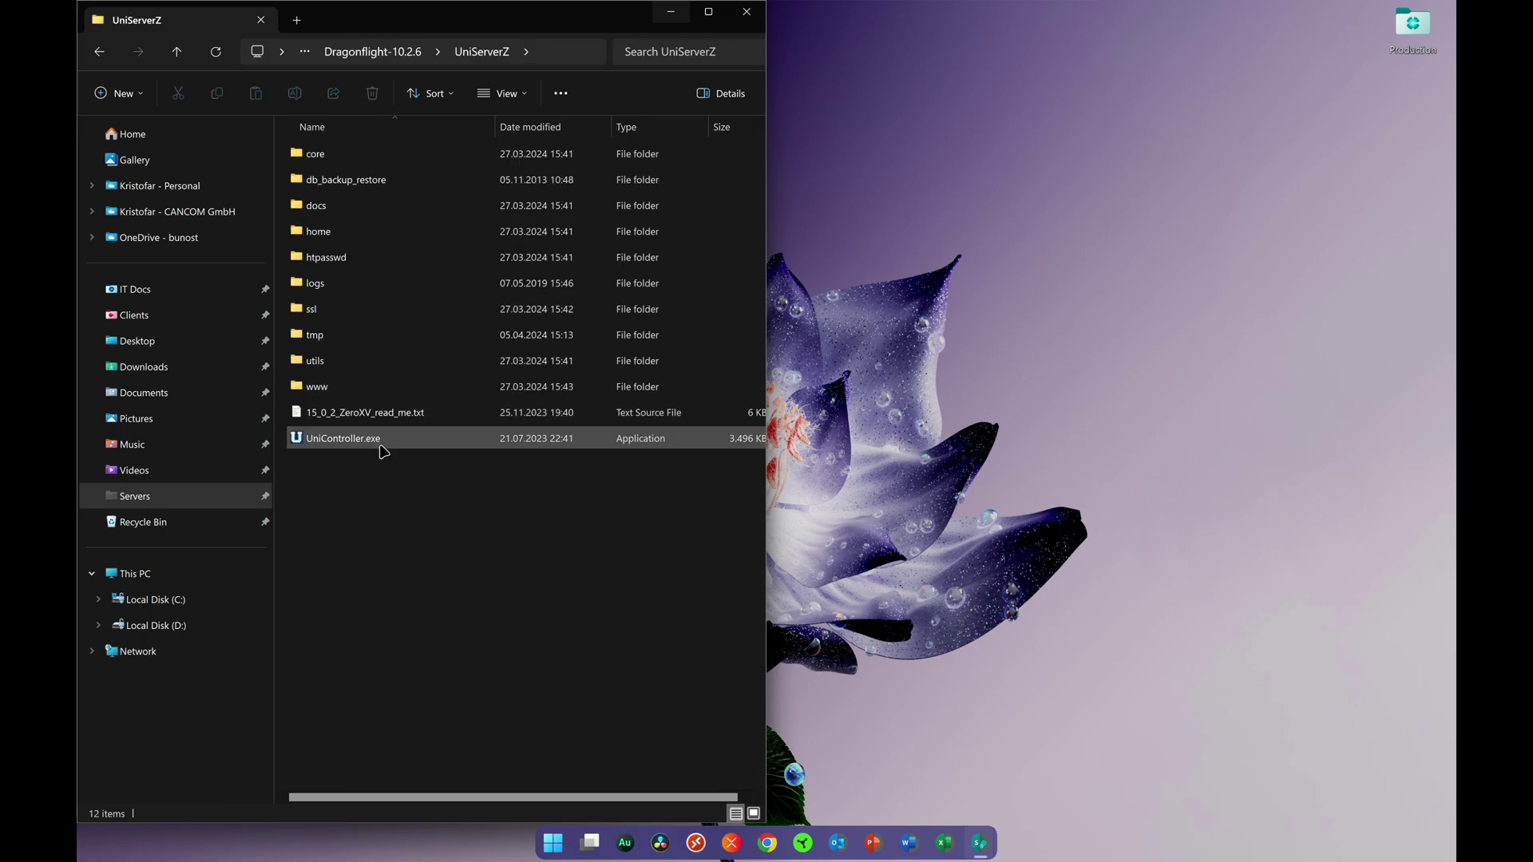
left_click(330, 449)
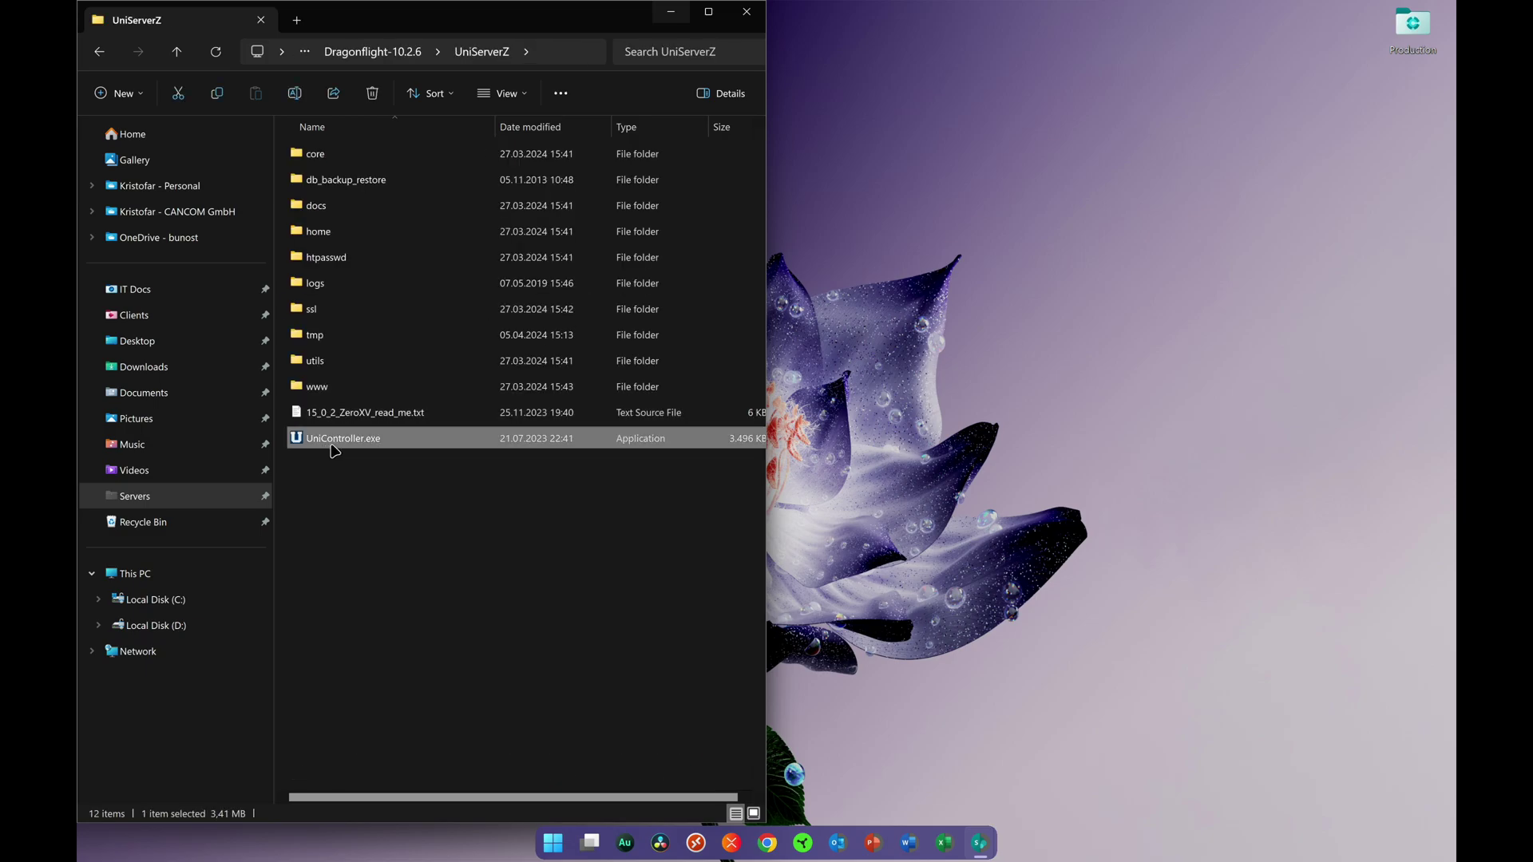
left_click(352, 479)
double_click(339, 439)
left_click_drag(713, 345, 926, 103)
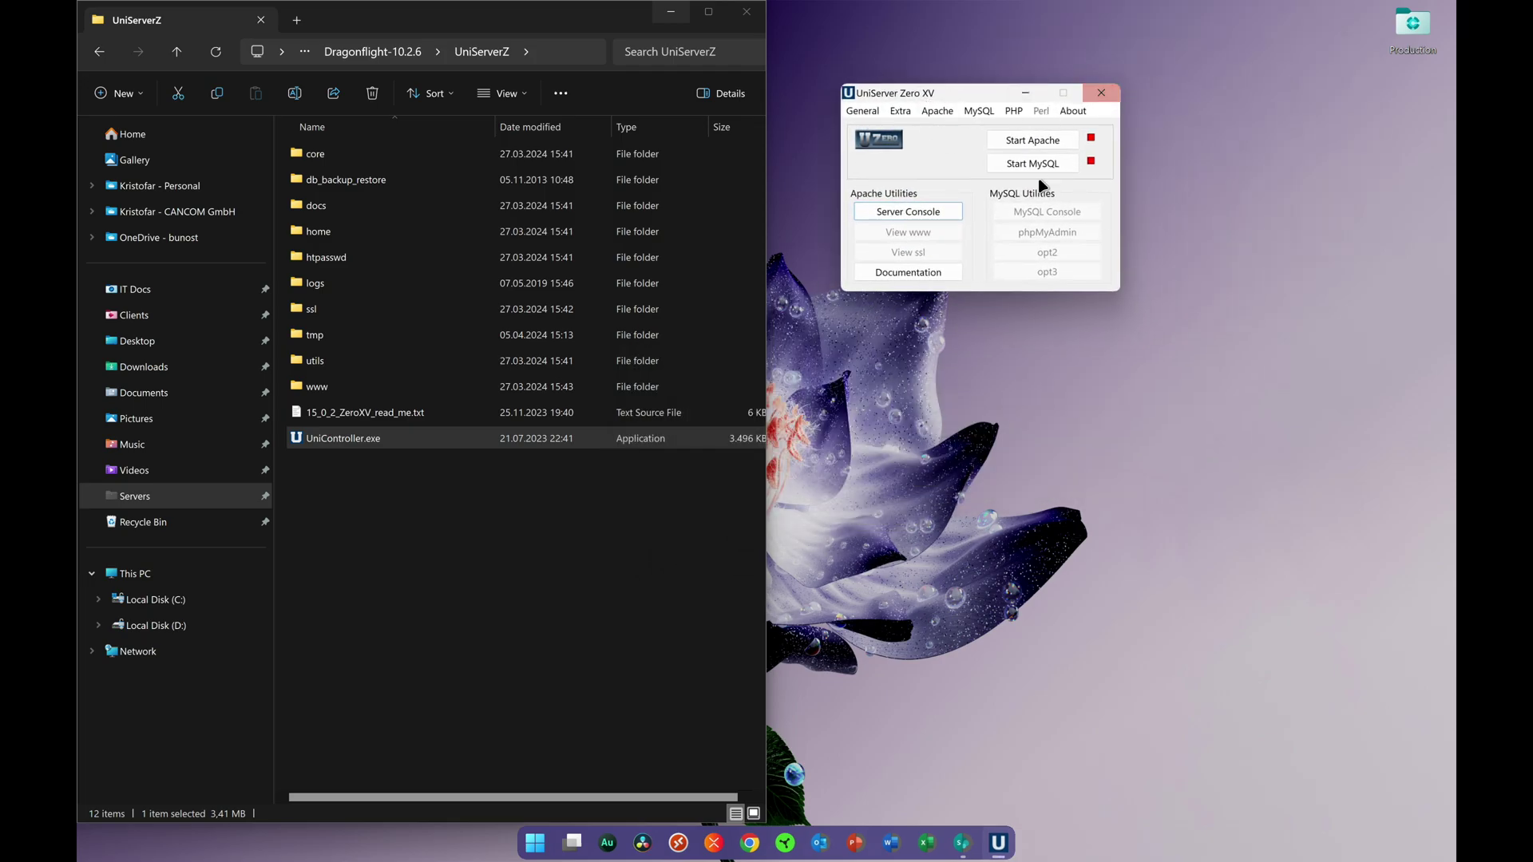
Start MySQL, then start Apache (retrying once) in UniServer Zero XV
left_click(671, 13)
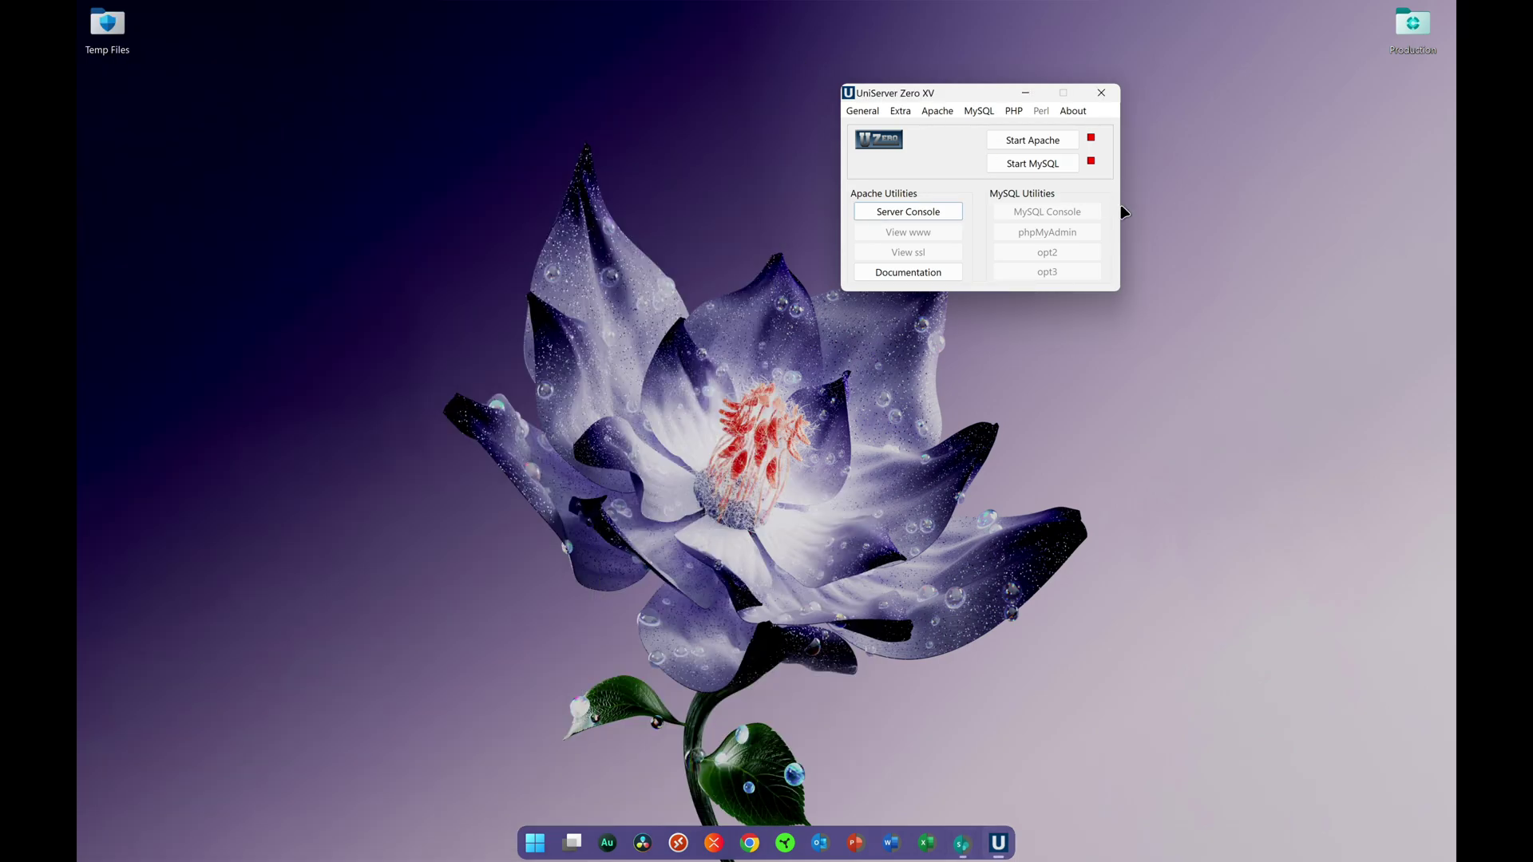
left_click(1037, 171)
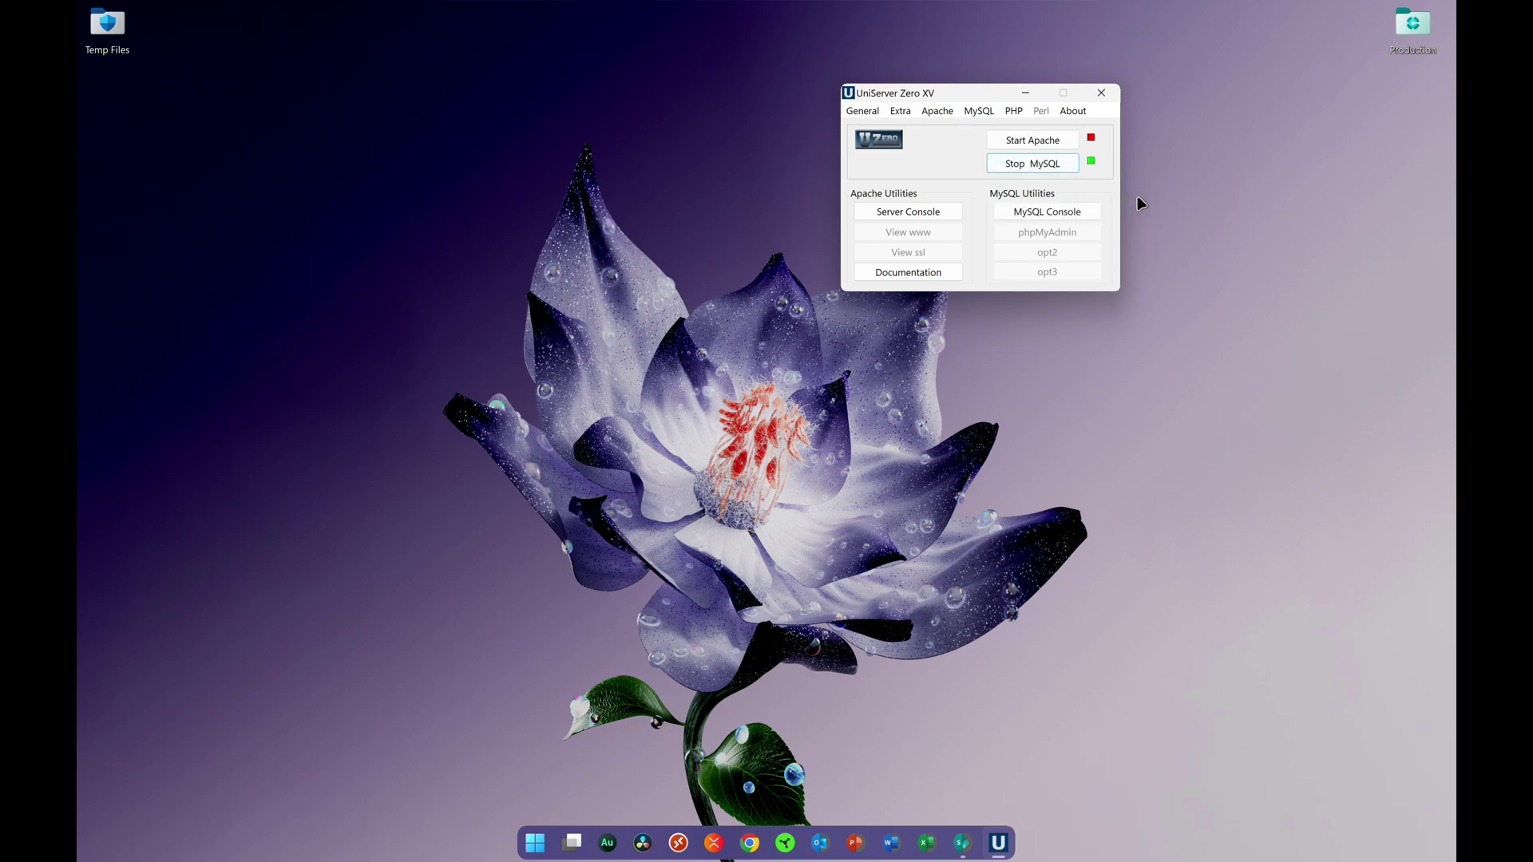
left_click(1057, 148)
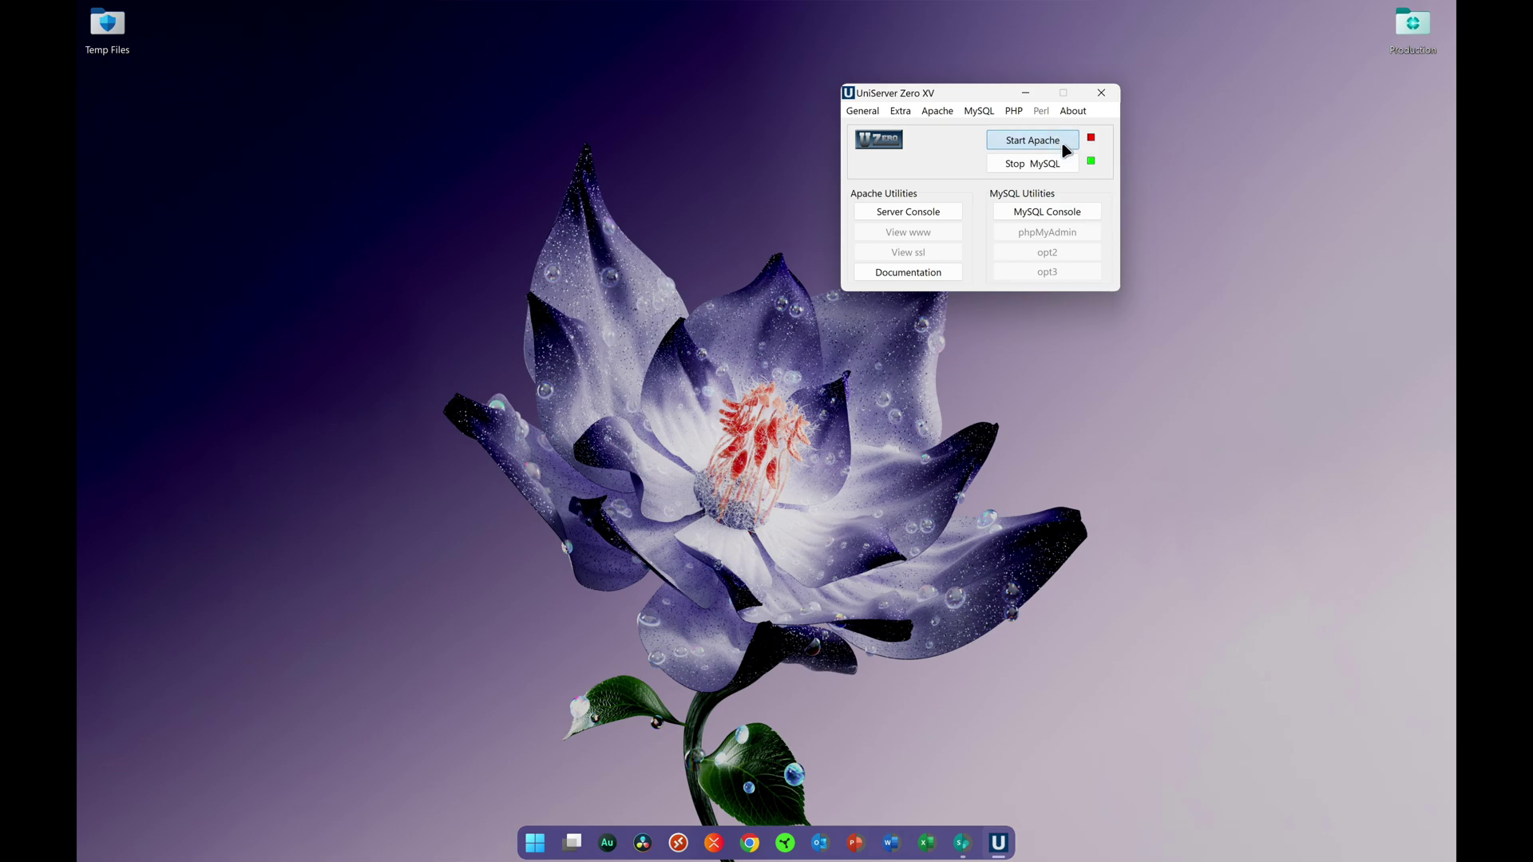
left_click(1056, 149)
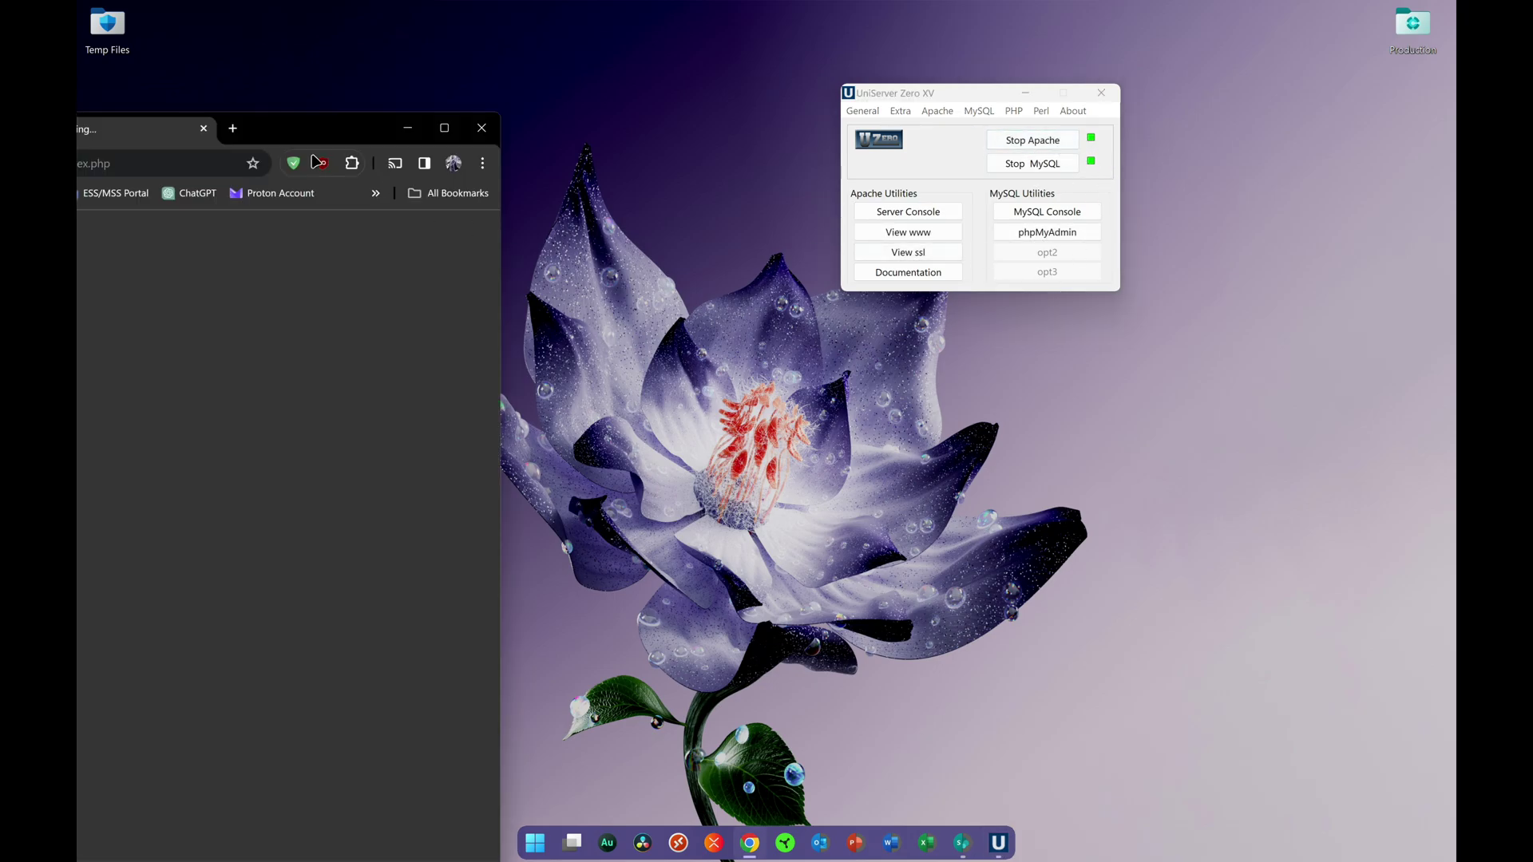
Take the localhost splash page address from the error page and close the extra error tab
left_click_drag(507, 96, 749, 38)
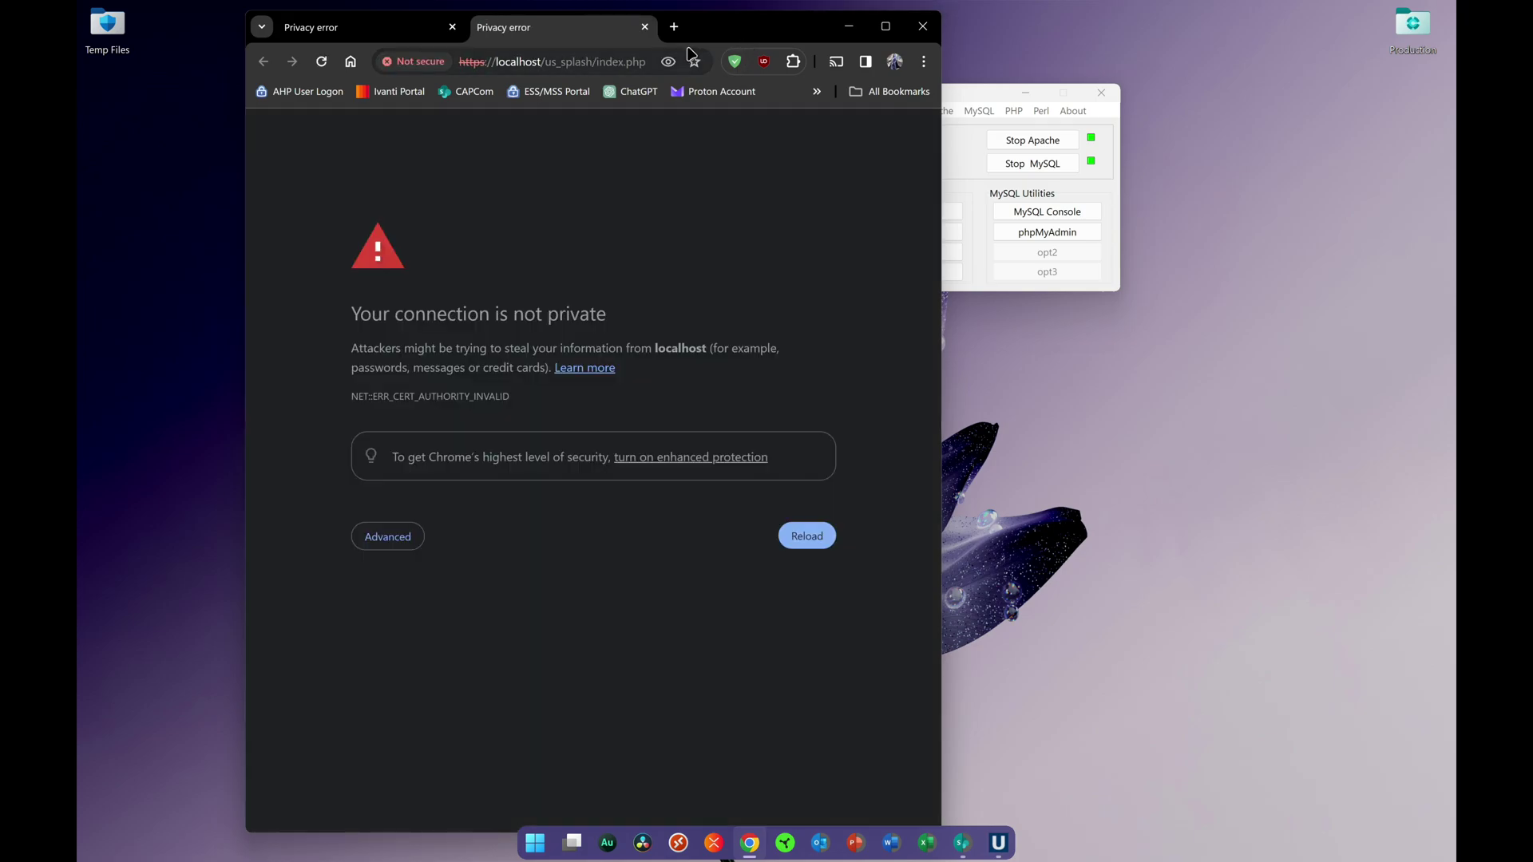
left_click(404, 539)
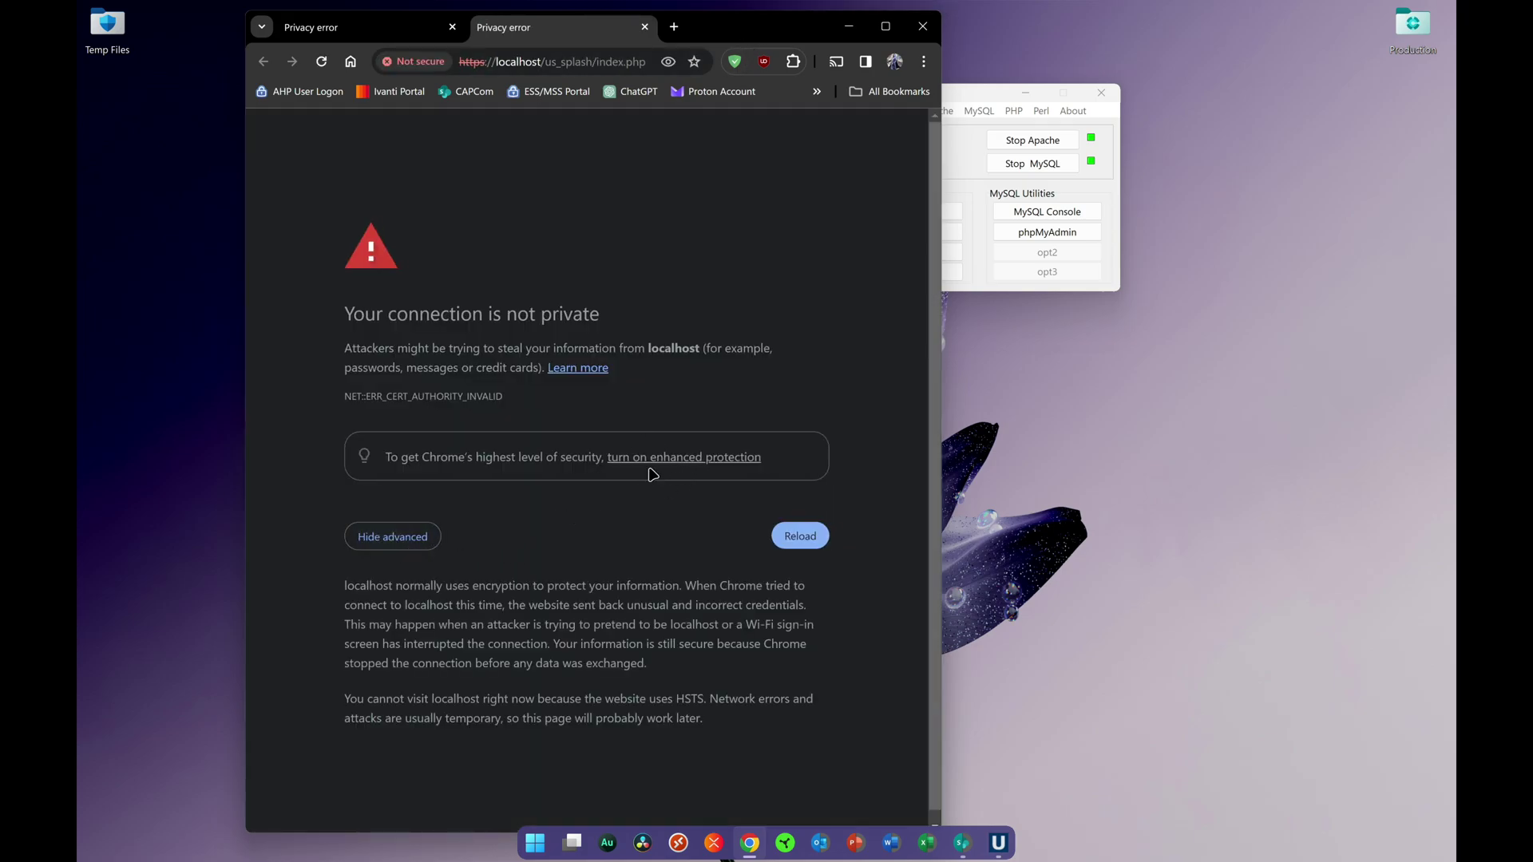
scroll(719, 503, "down", 1)
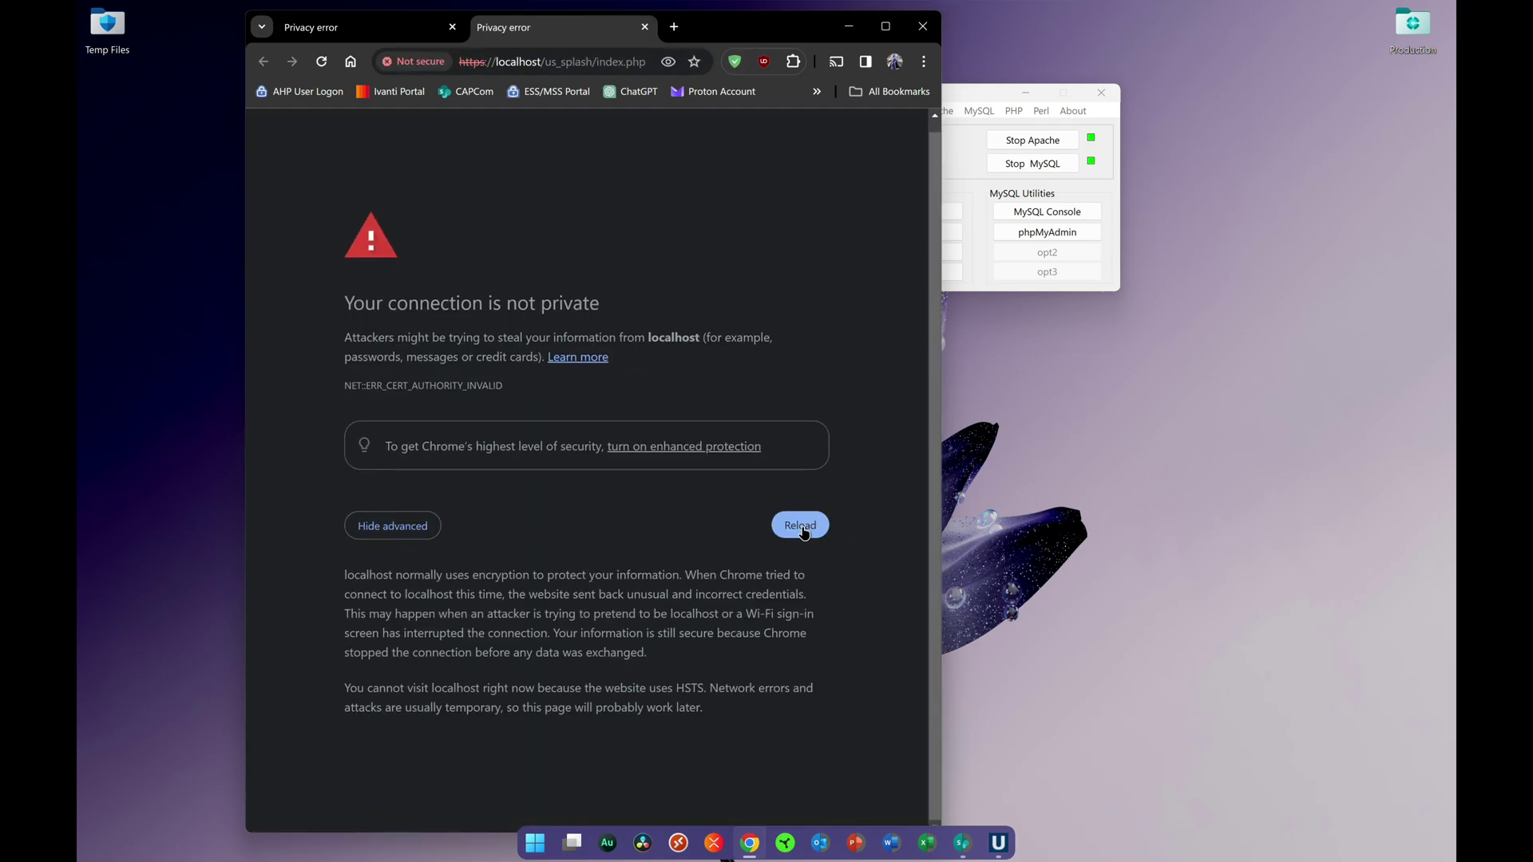
left_click(646, 62)
key("ctrl+c")
key("BackSpace")
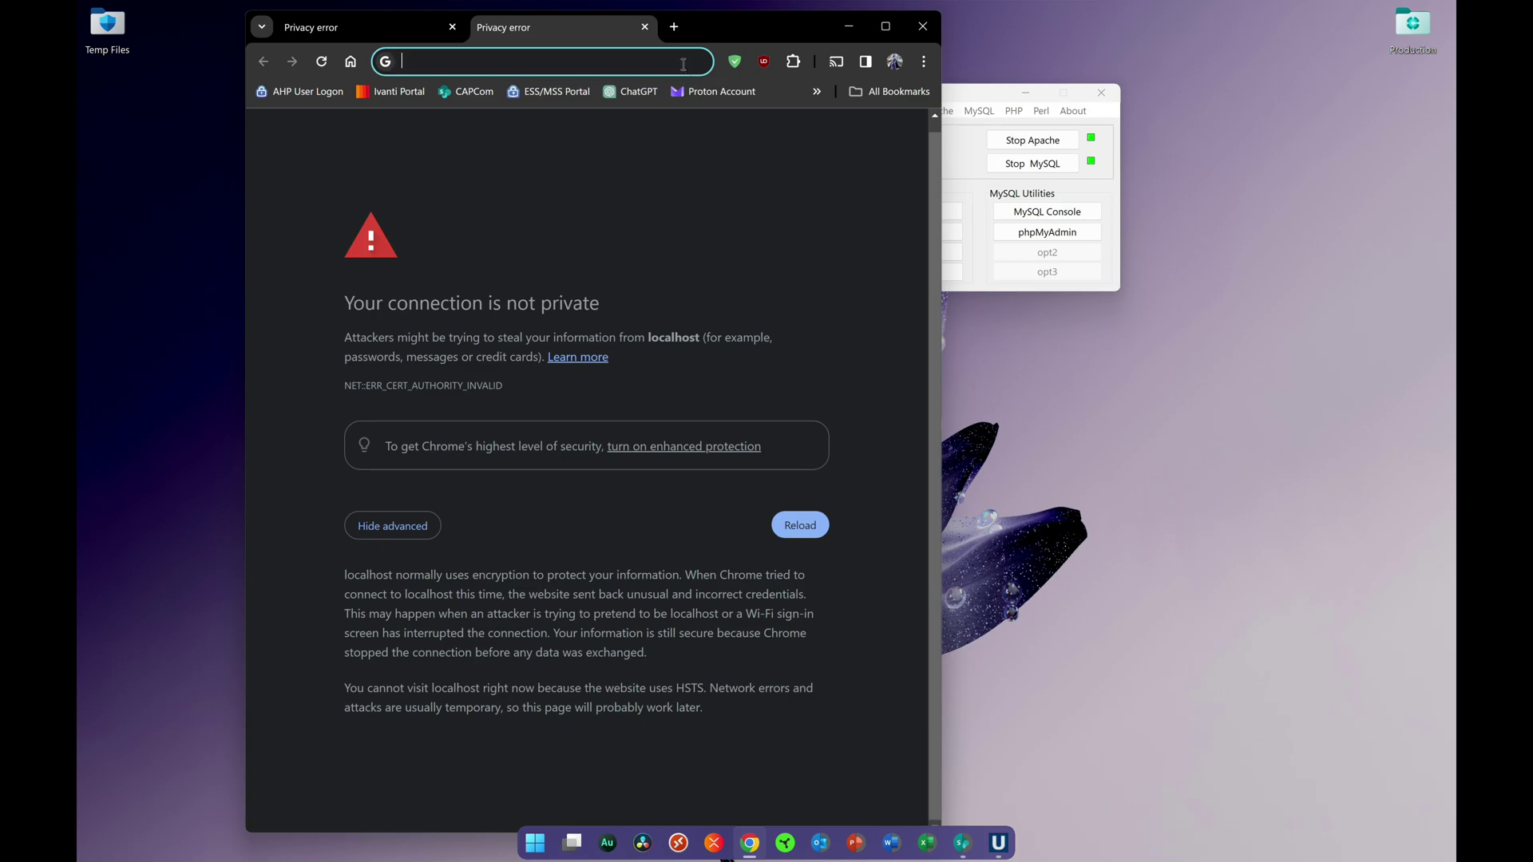
left_click(644, 26)
Load the localhost splash page in an Incognito window past the certificate warning, then close it and minimise Chrome
left_click(924, 61)
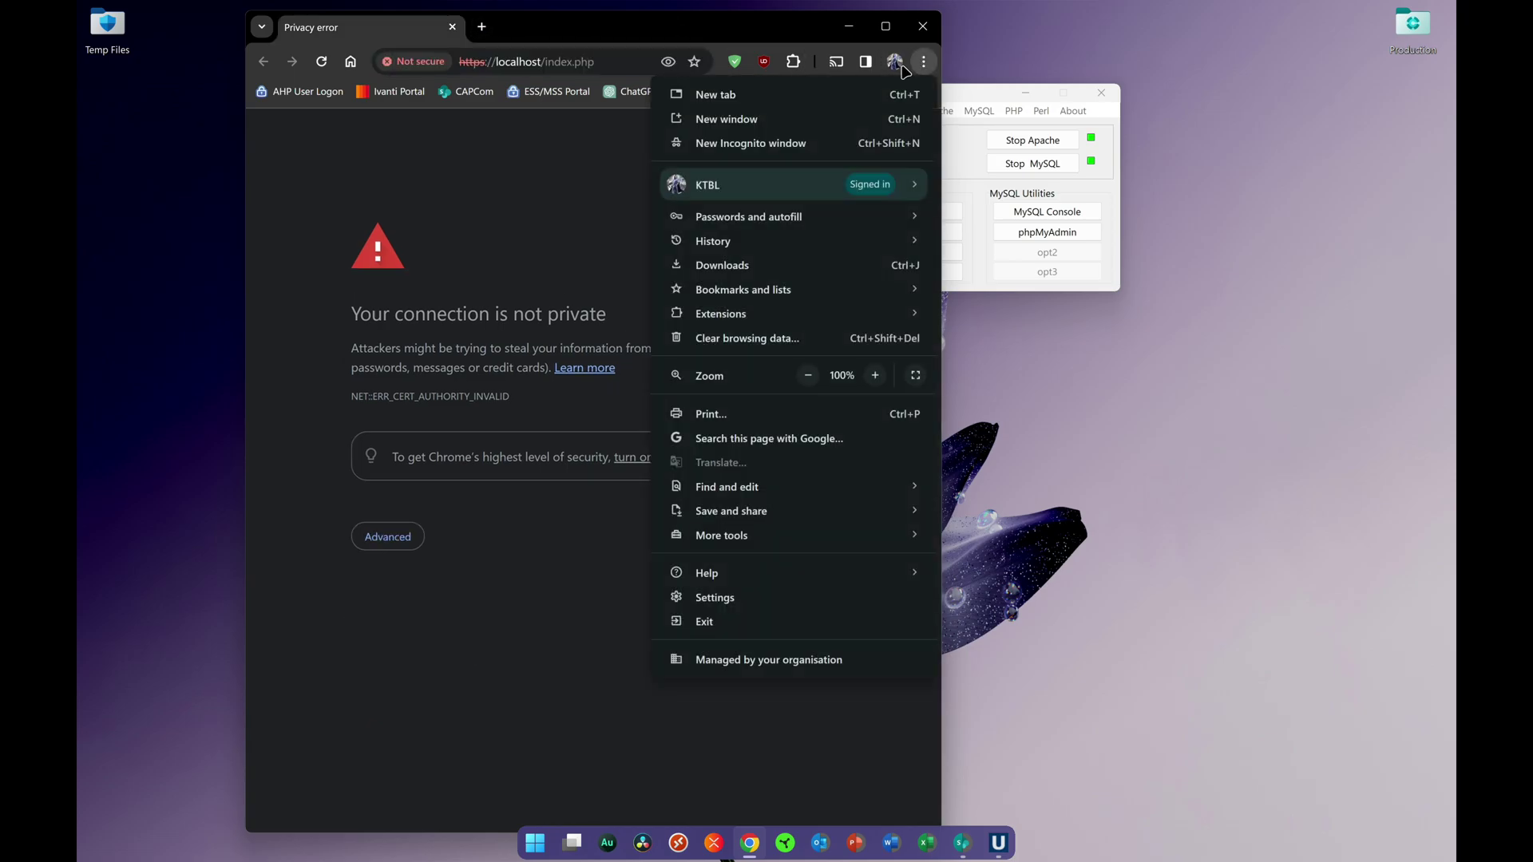
left_click(766, 140)
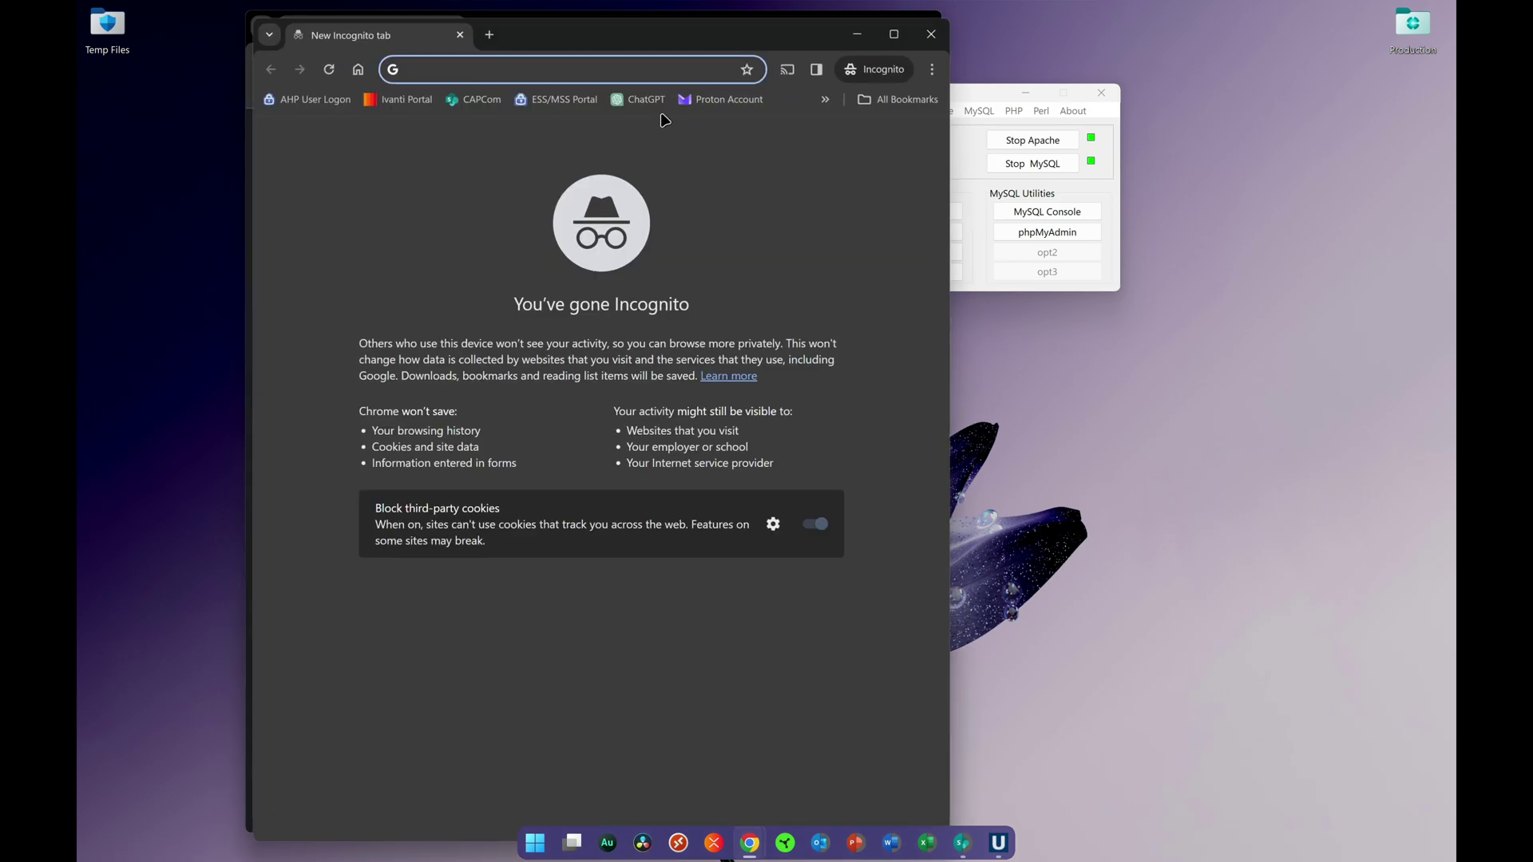
key("ctrl+v")
key("Return")
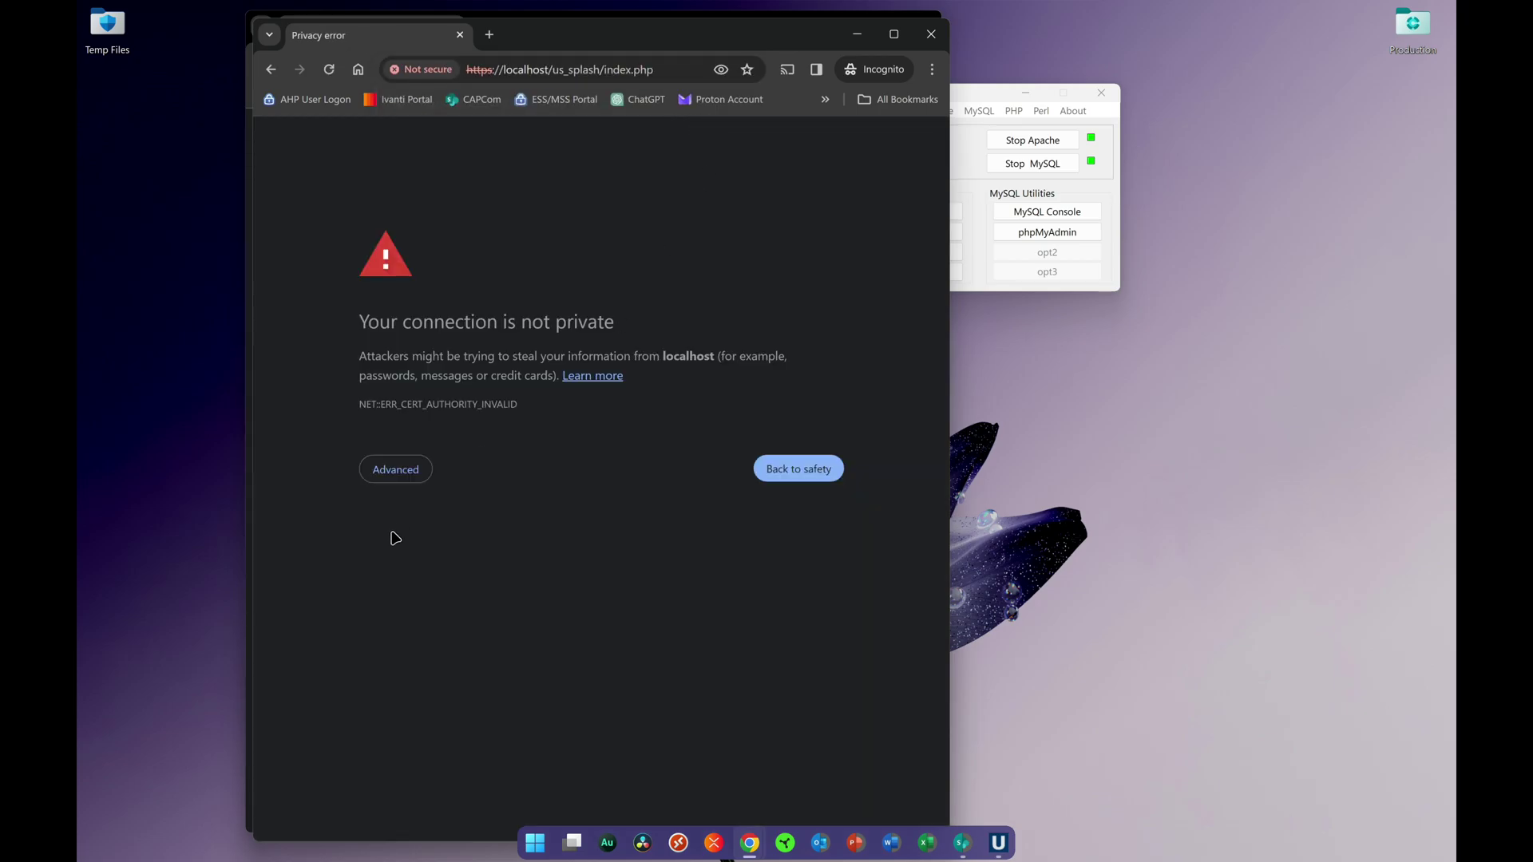
left_click(423, 472)
left_click(423, 595)
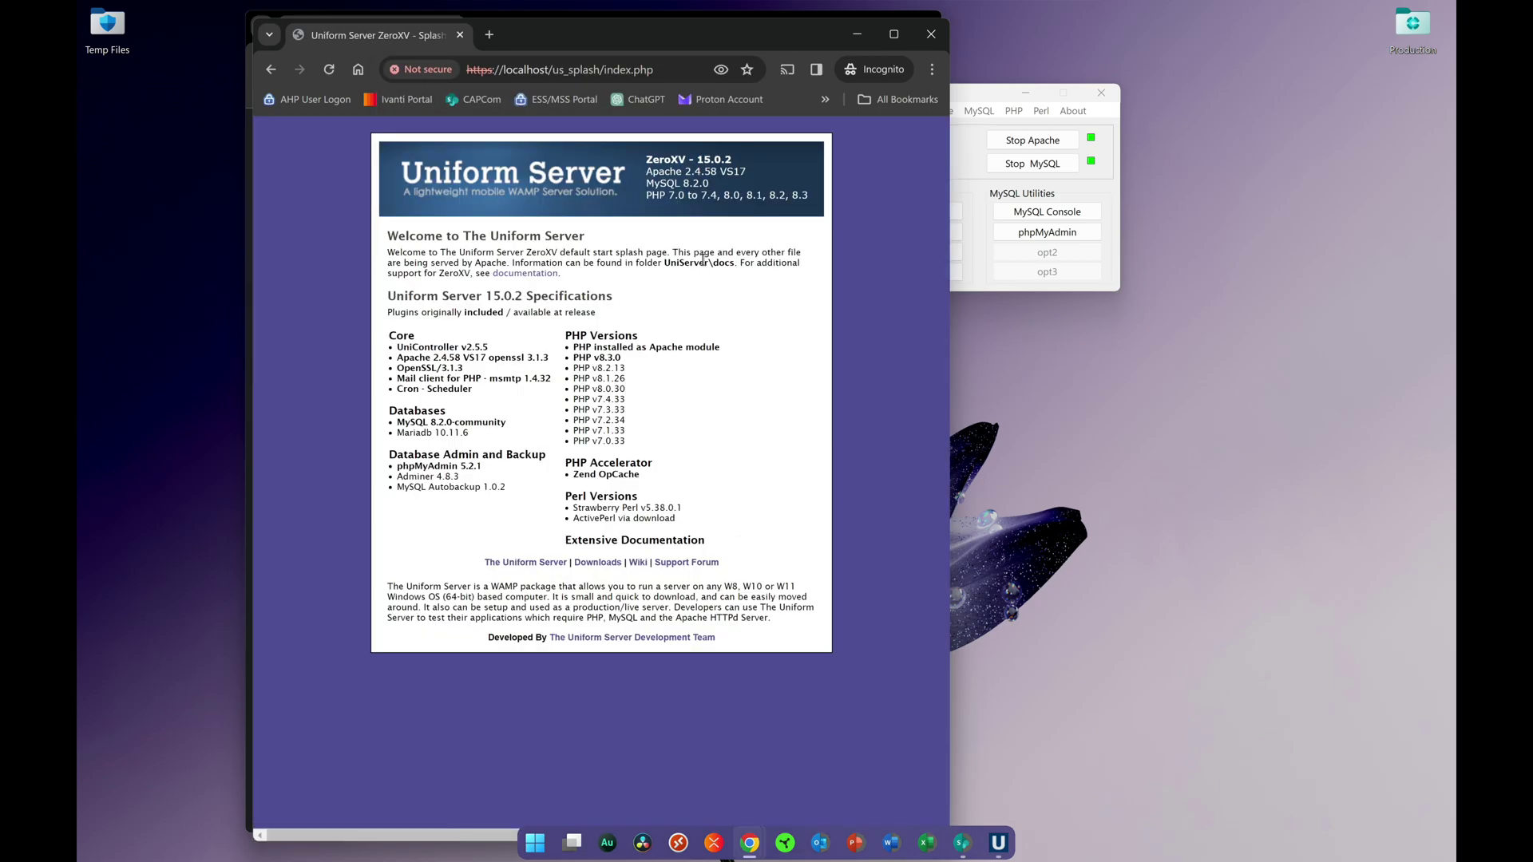
left_click(461, 35)
left_click(850, 27)
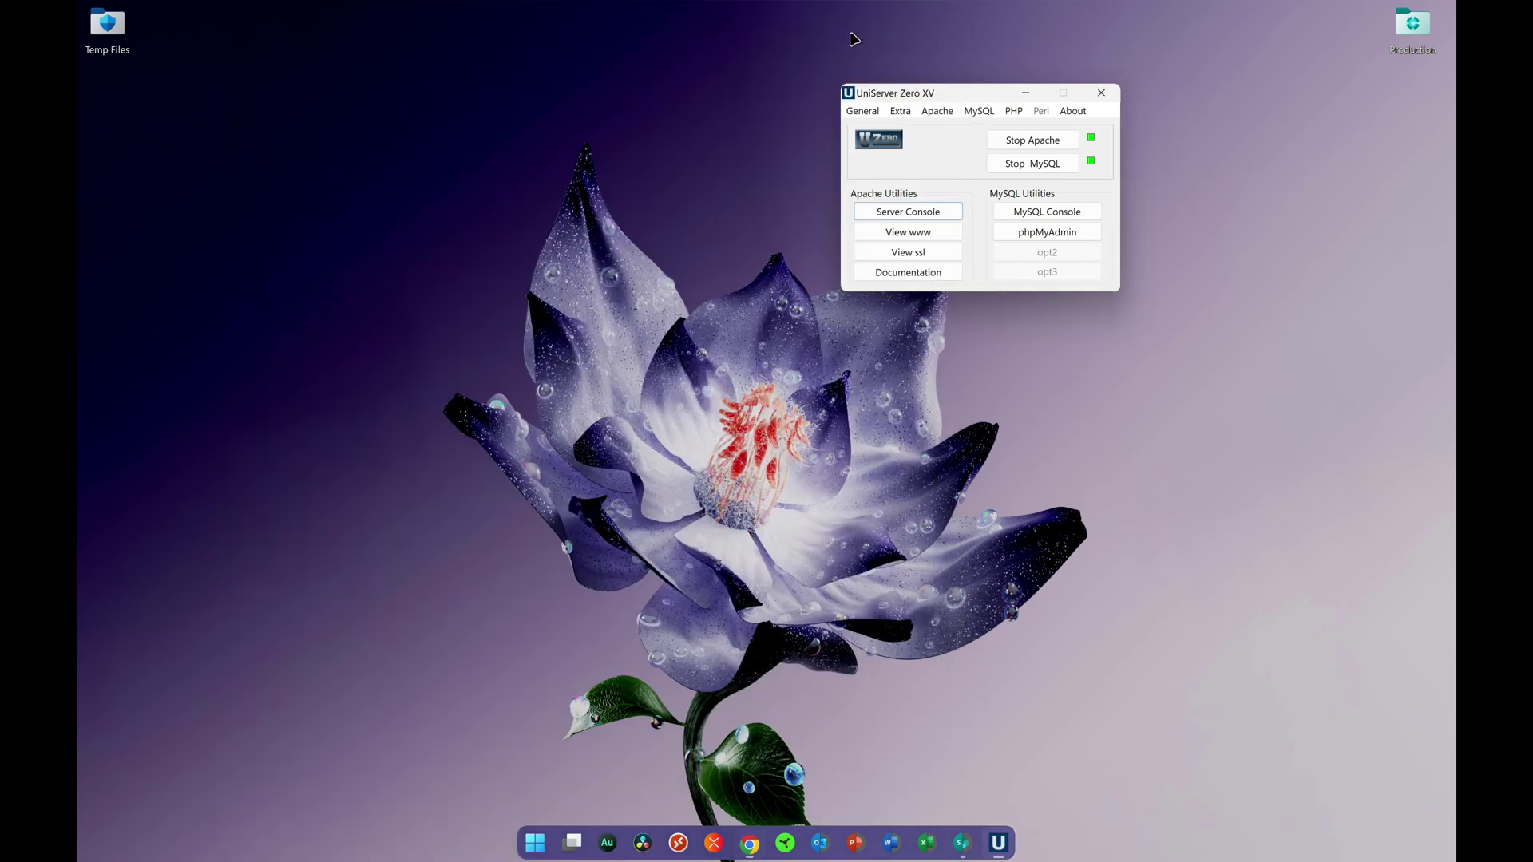
Start bnetserver.exe from the Dragonflight-10.2.6 folder and minimise its terminal
mouse_move(964, 844)
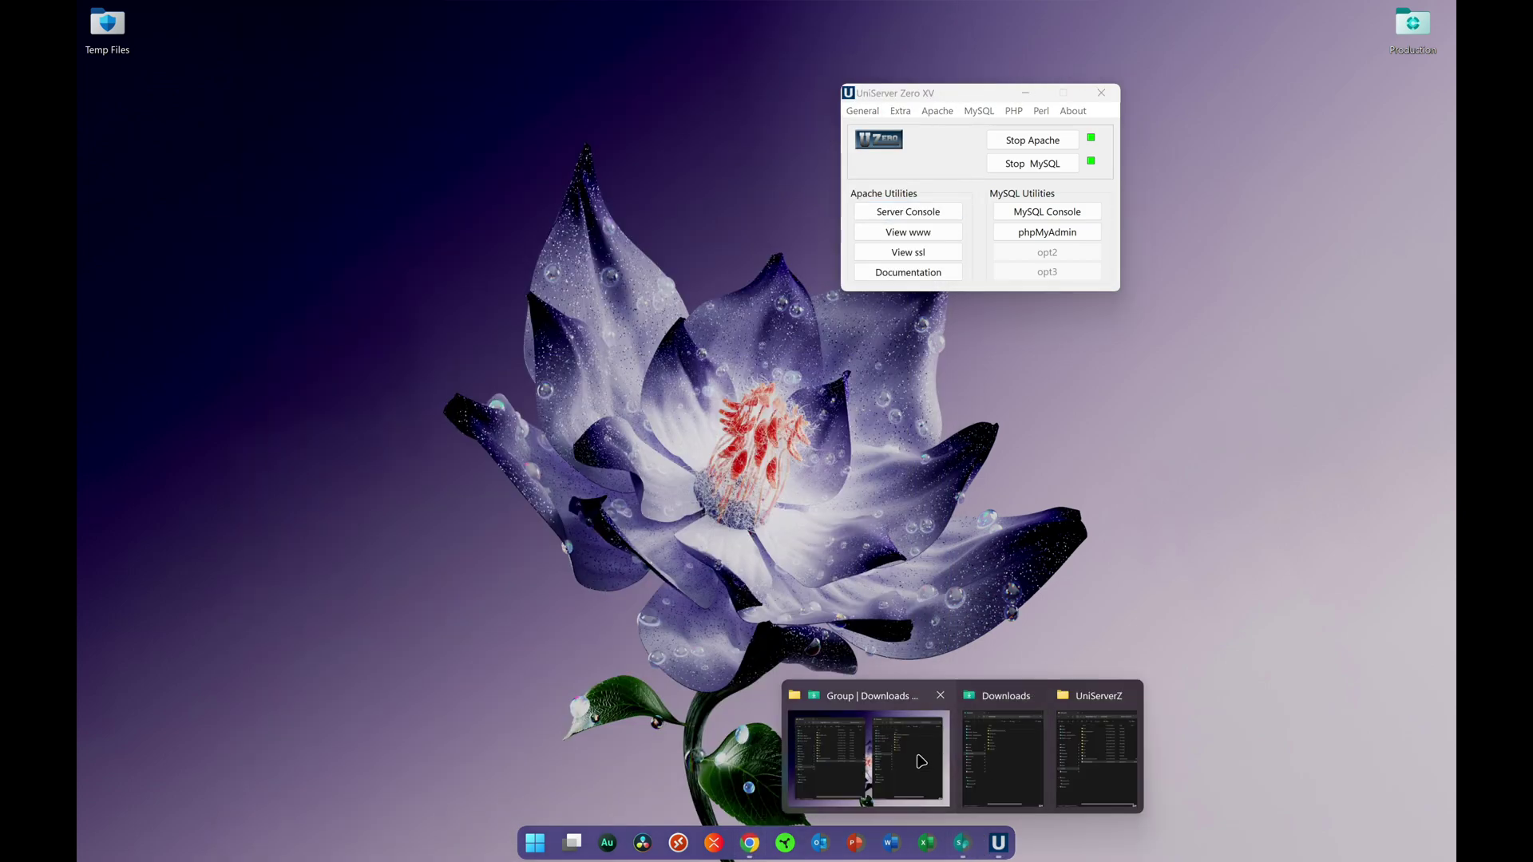
mouse_move(999, 778)
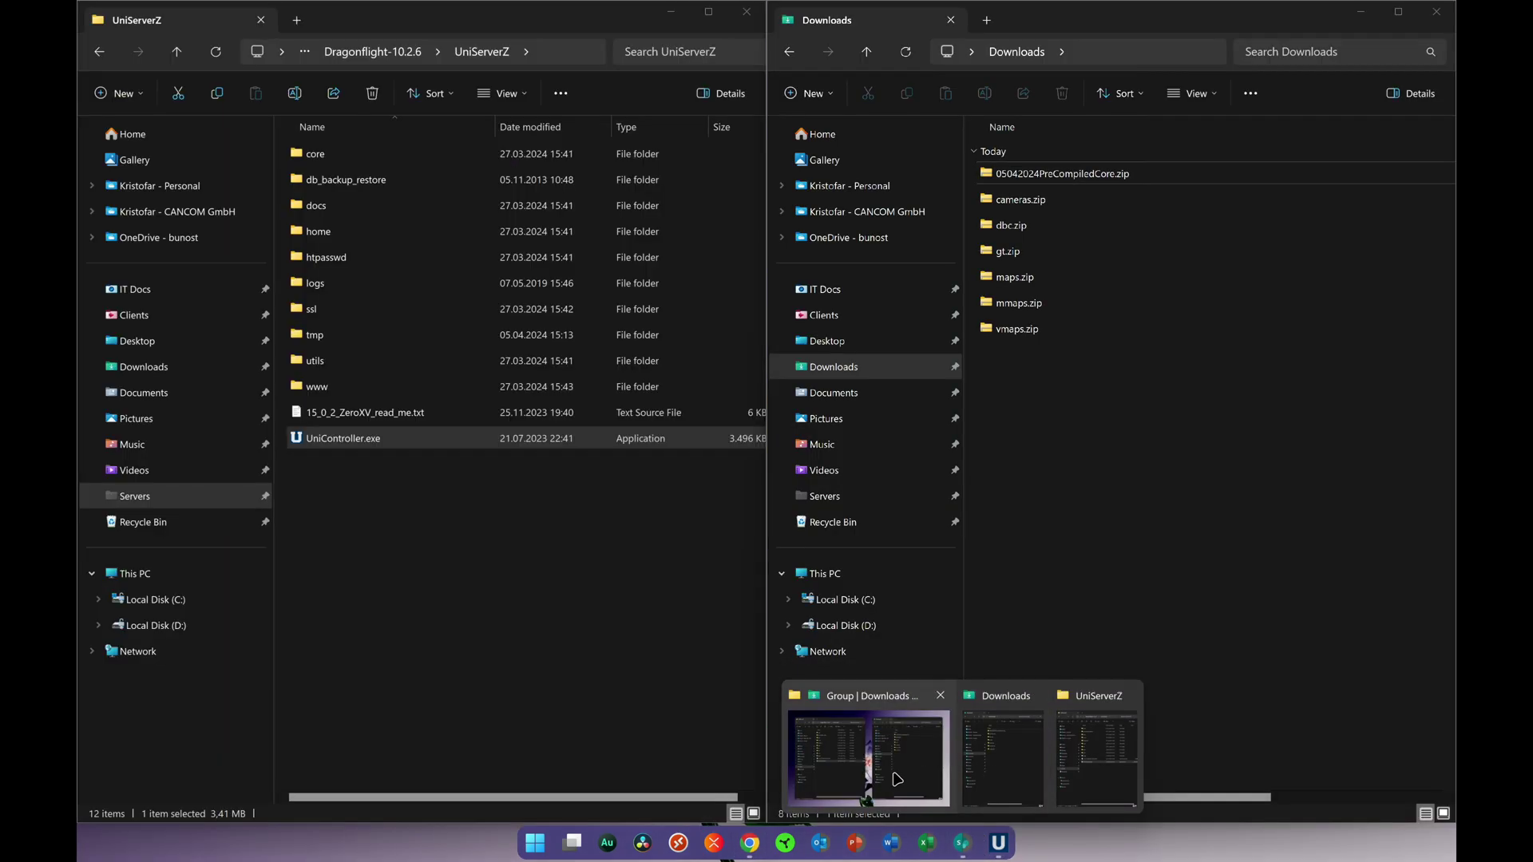
left_click(873, 774)
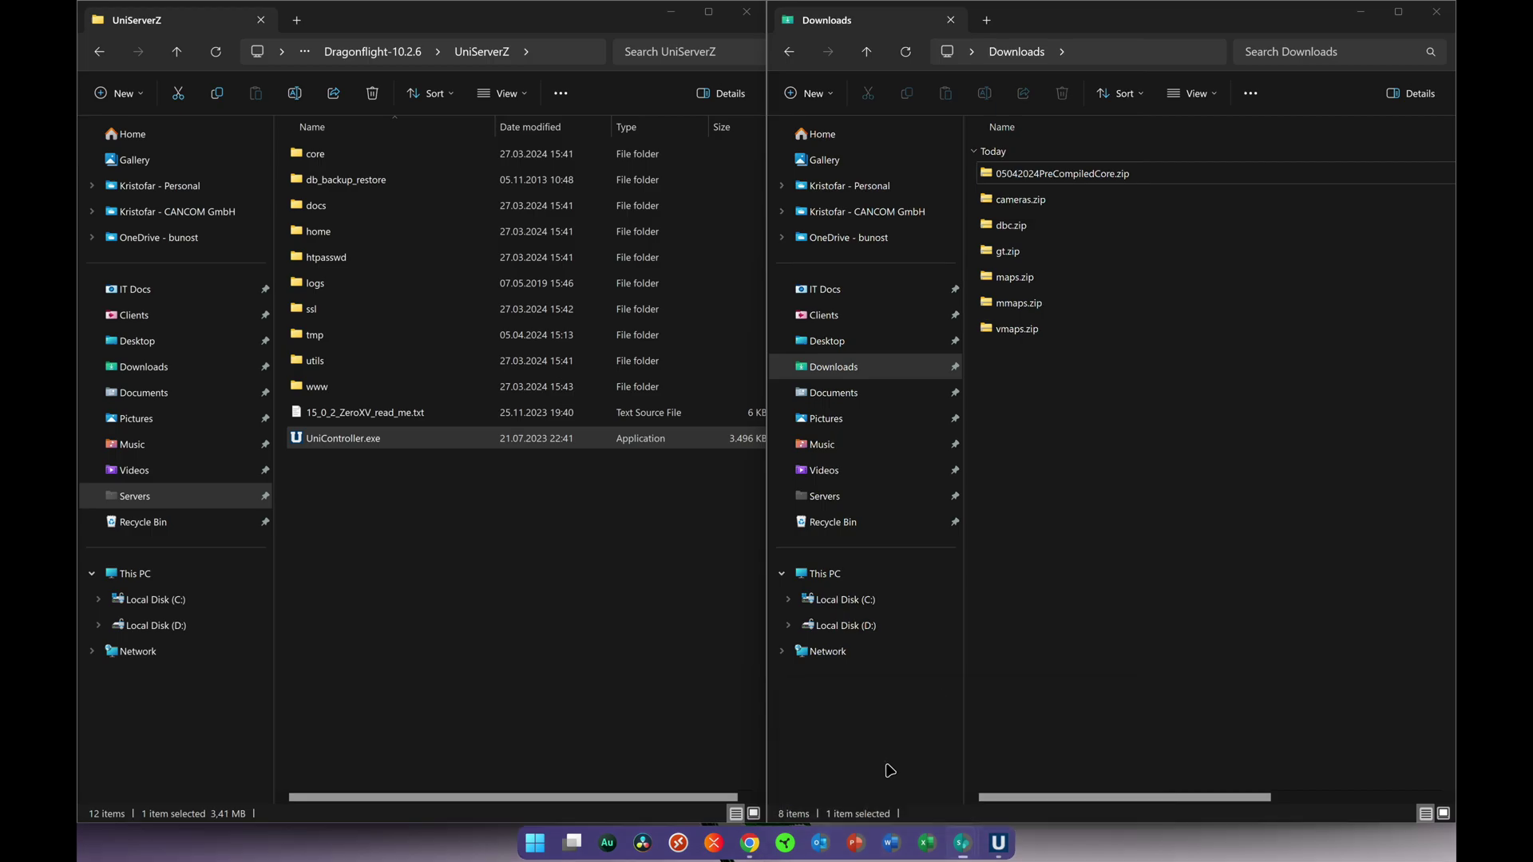
left_click(177, 51)
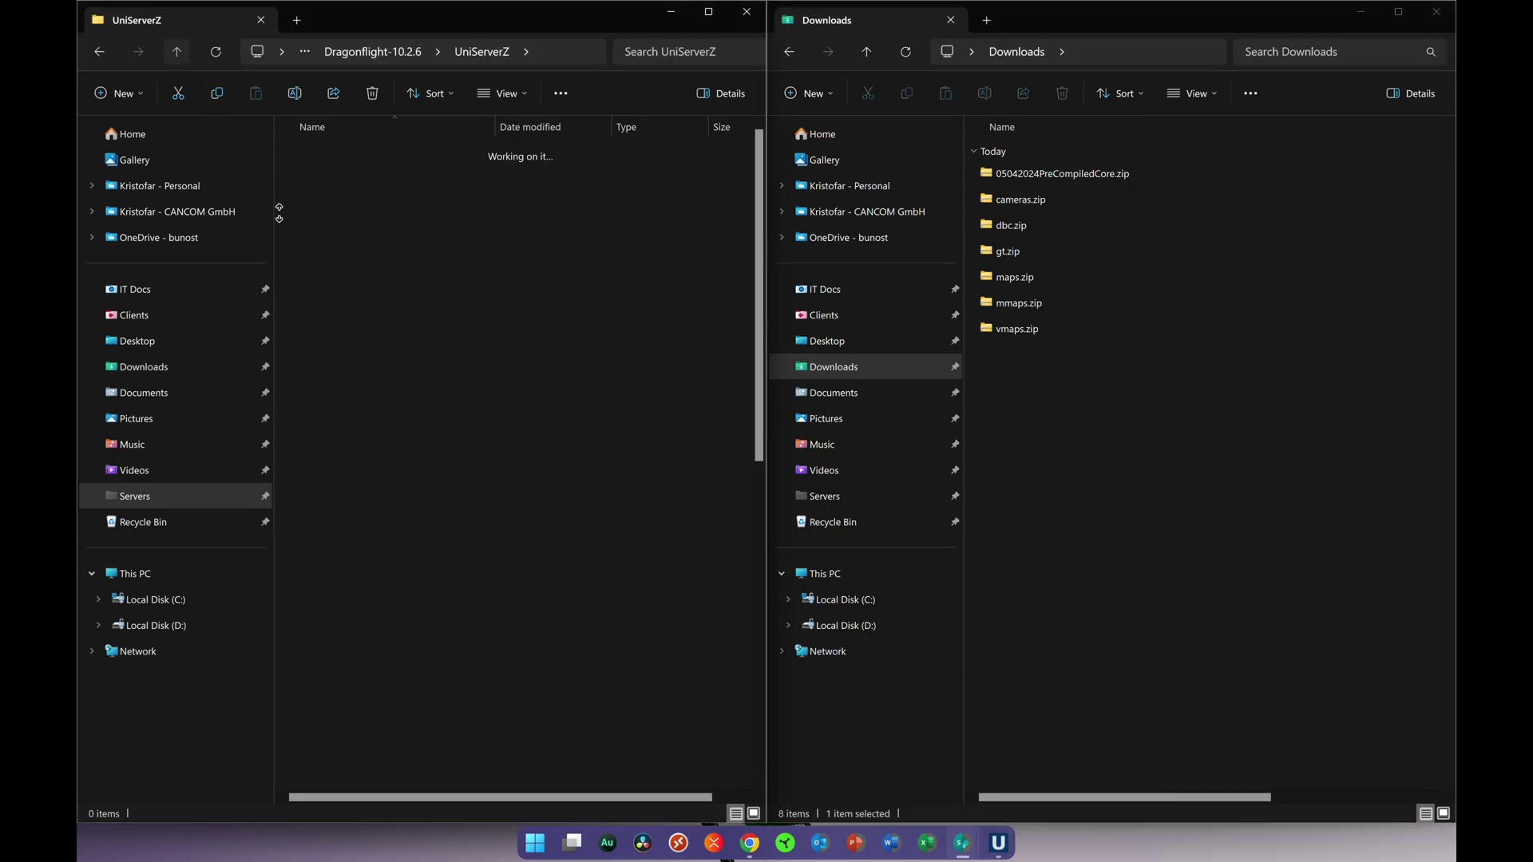
left_click(318, 494)
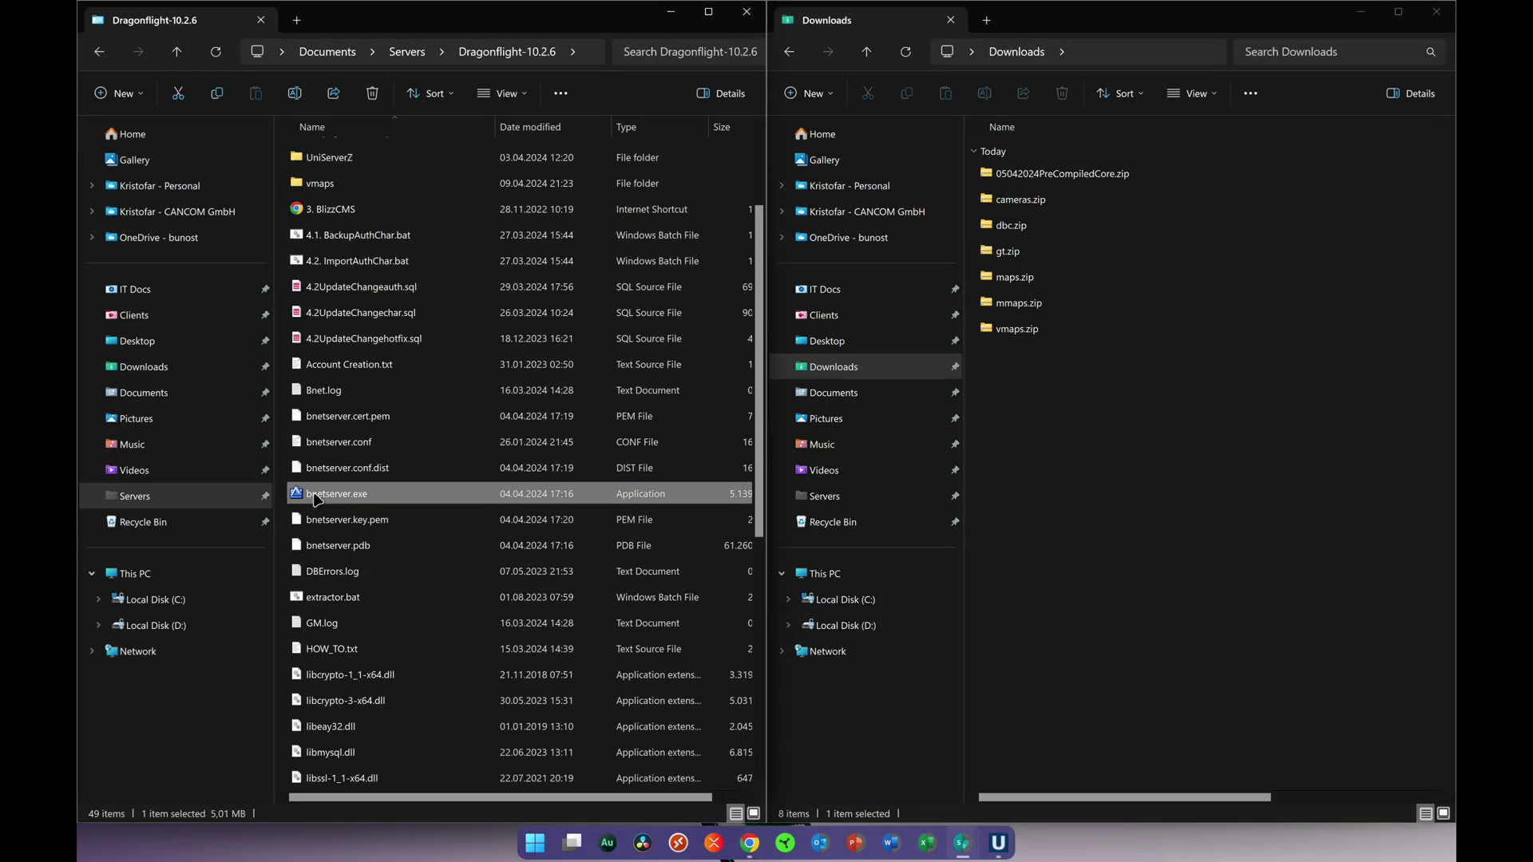
double_click(370, 504)
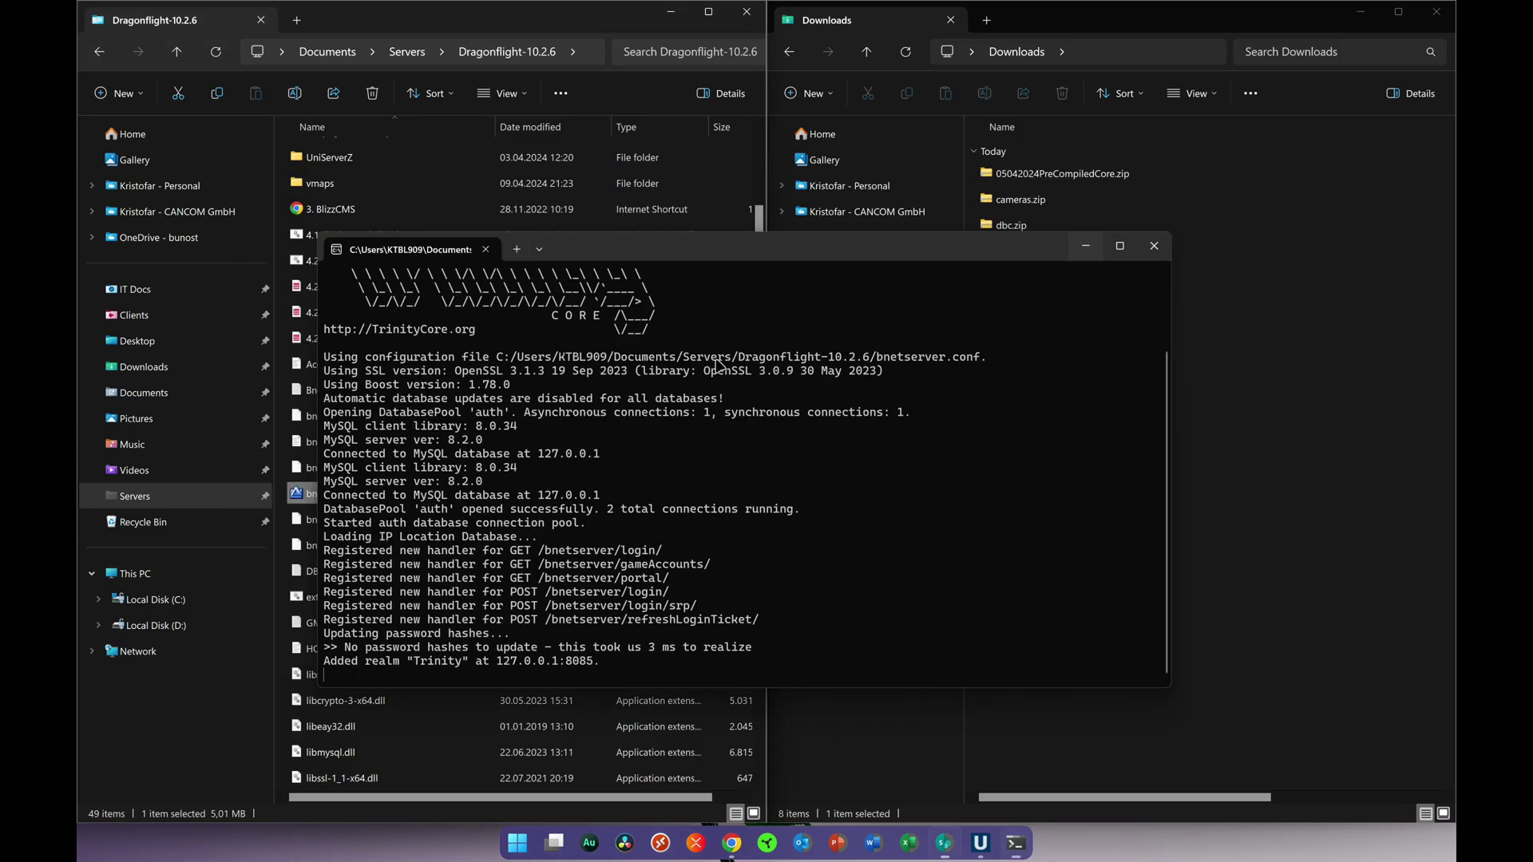
left_click(1093, 194)
Start worldserver.exe from the same folder and minimise its terminal
scroll(351, 631, "down", 6)
double_click(311, 754)
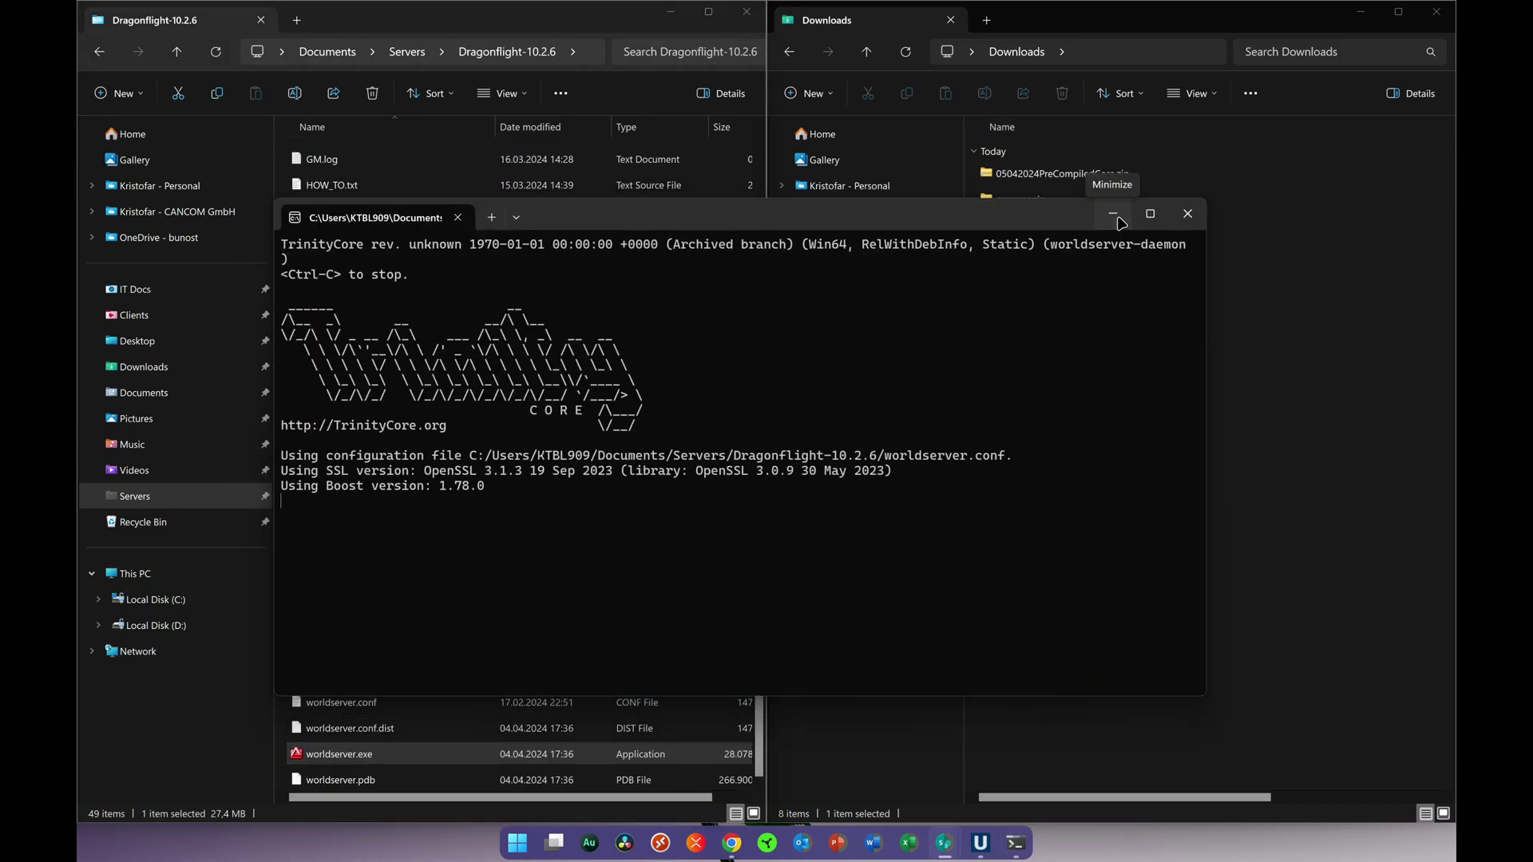
left_click(1113, 213)
scroll(448, 383, "up", 8)
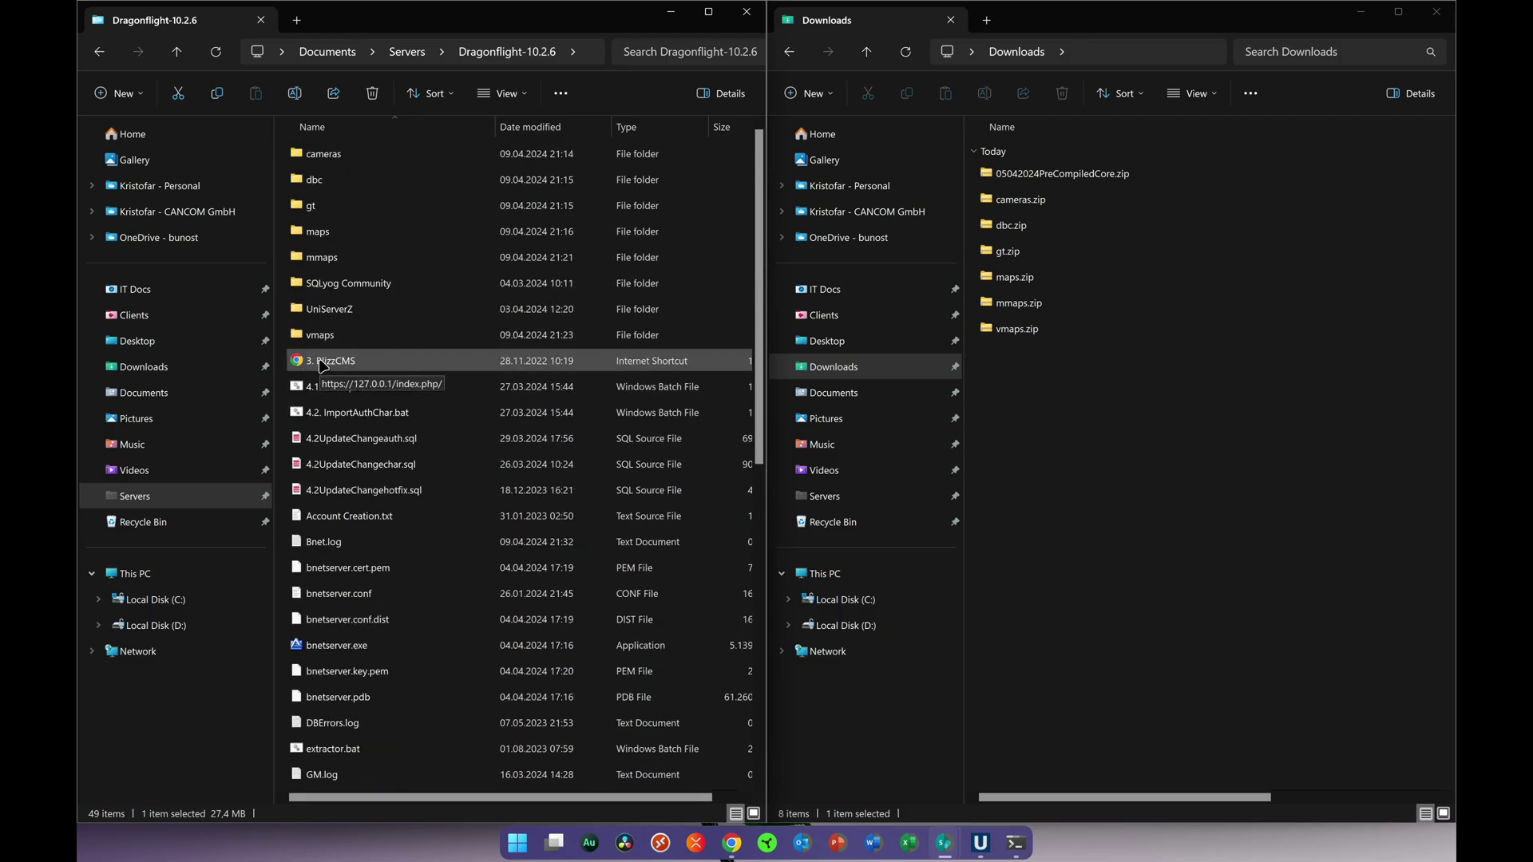
Open the BlizzCMS shortcut, take its 127.0.0.1 address and close the error tabs
double_click(324, 365)
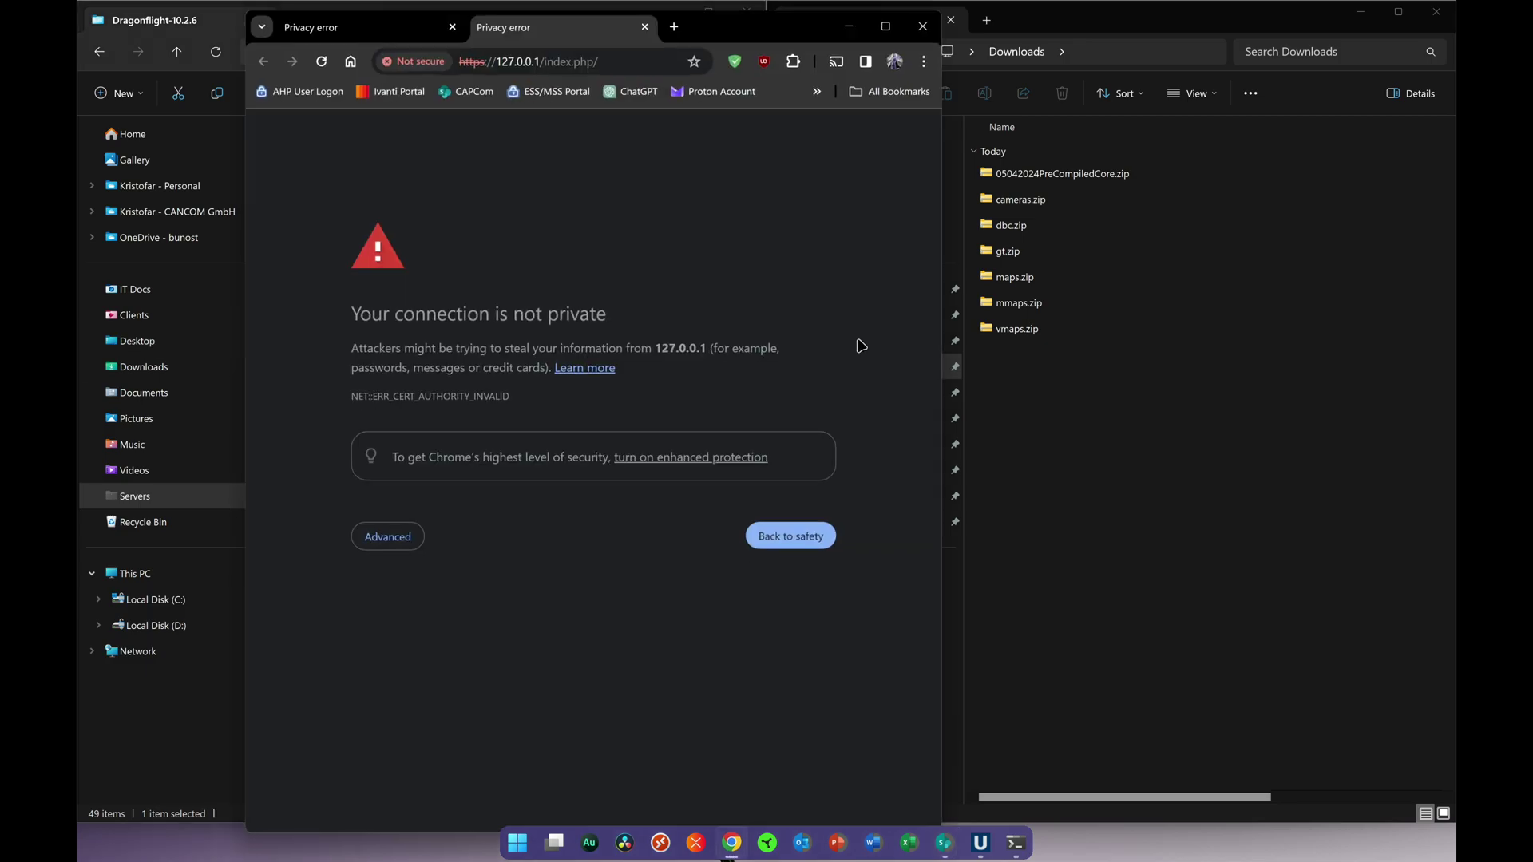
left_click(608, 62)
key("ctrl+c")
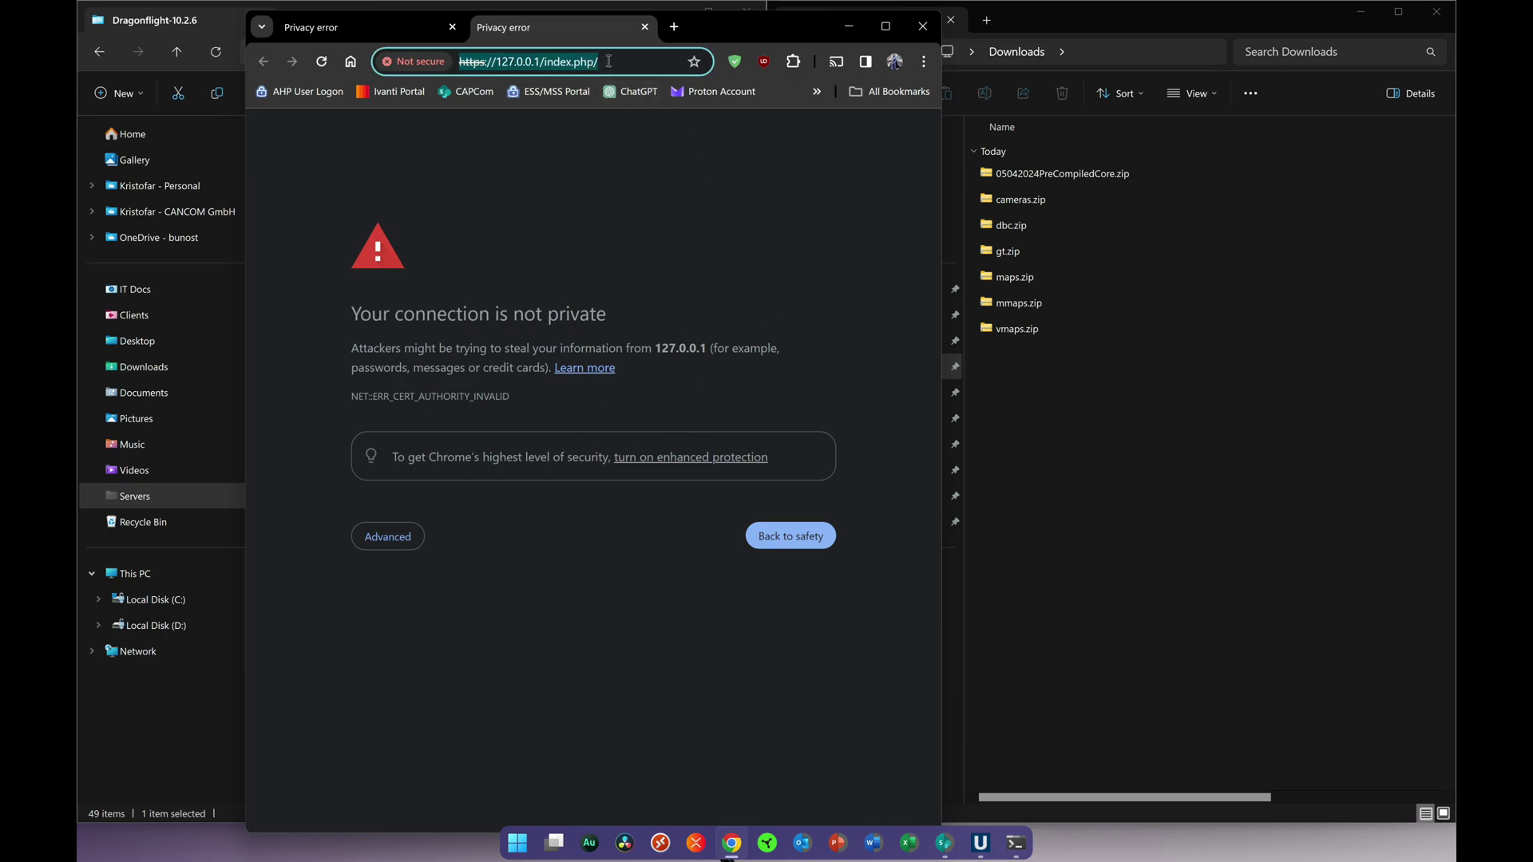
key("BackSpace")
left_click(645, 28)
left_click(480, 27)
left_click(447, 32)
left_click(453, 28)
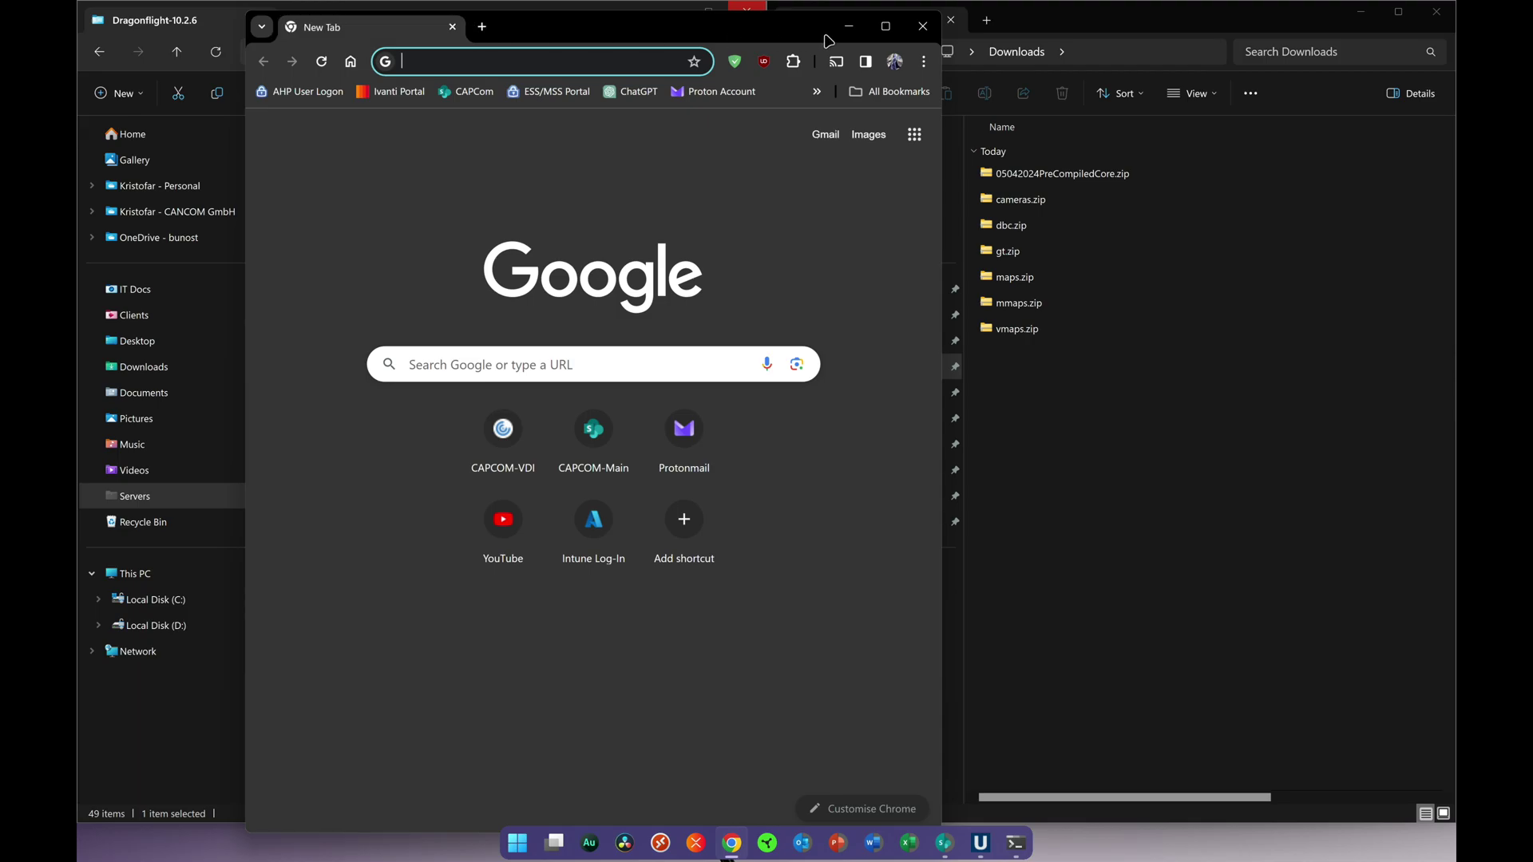
left_click(923, 64)
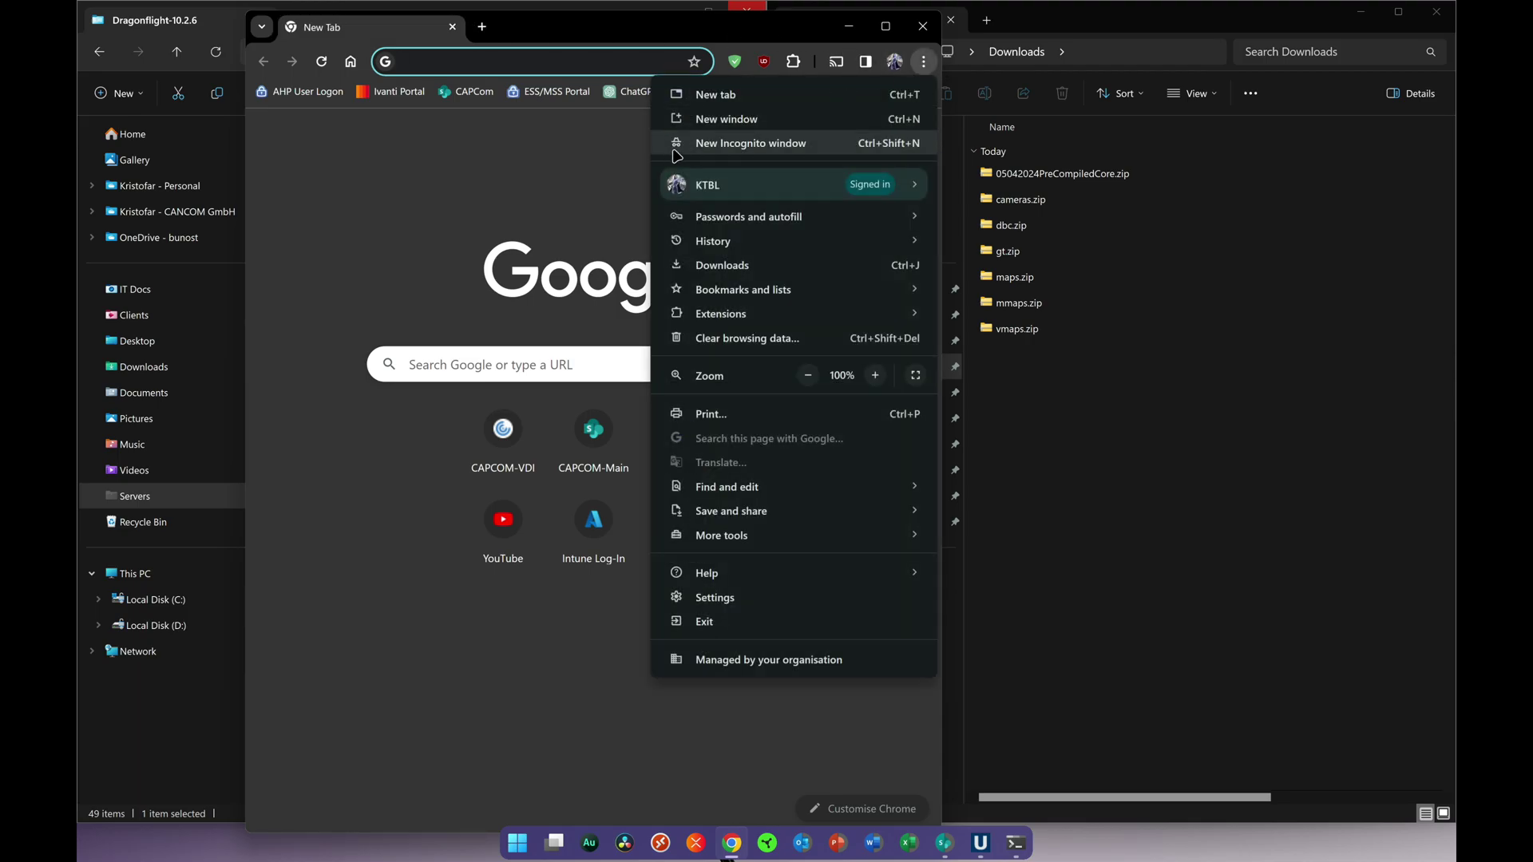
left_click(751, 146)
key("ctrl+v")
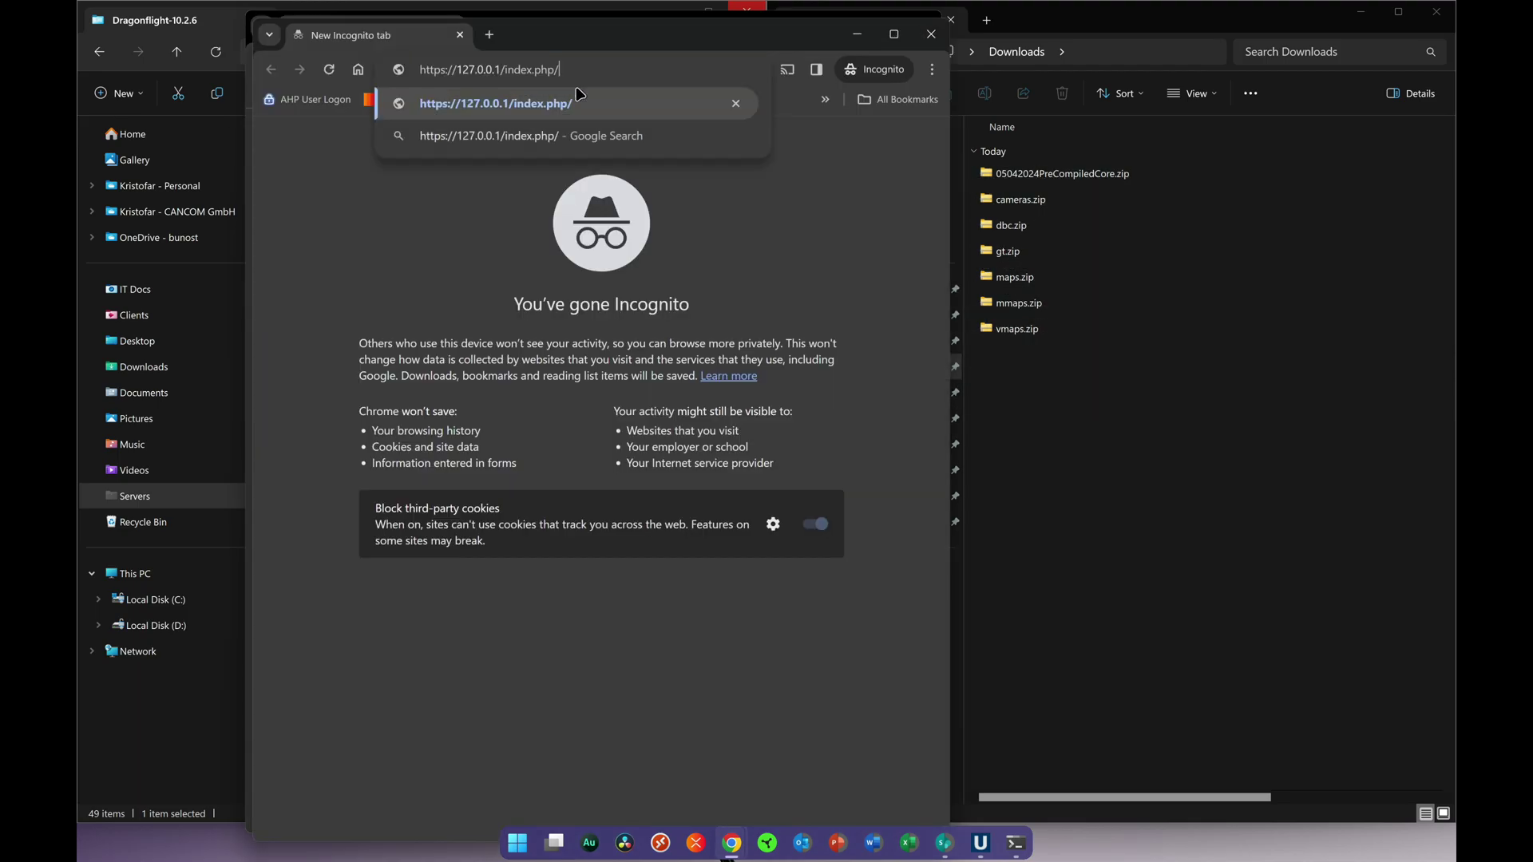
key("Return")
left_click(406, 470)
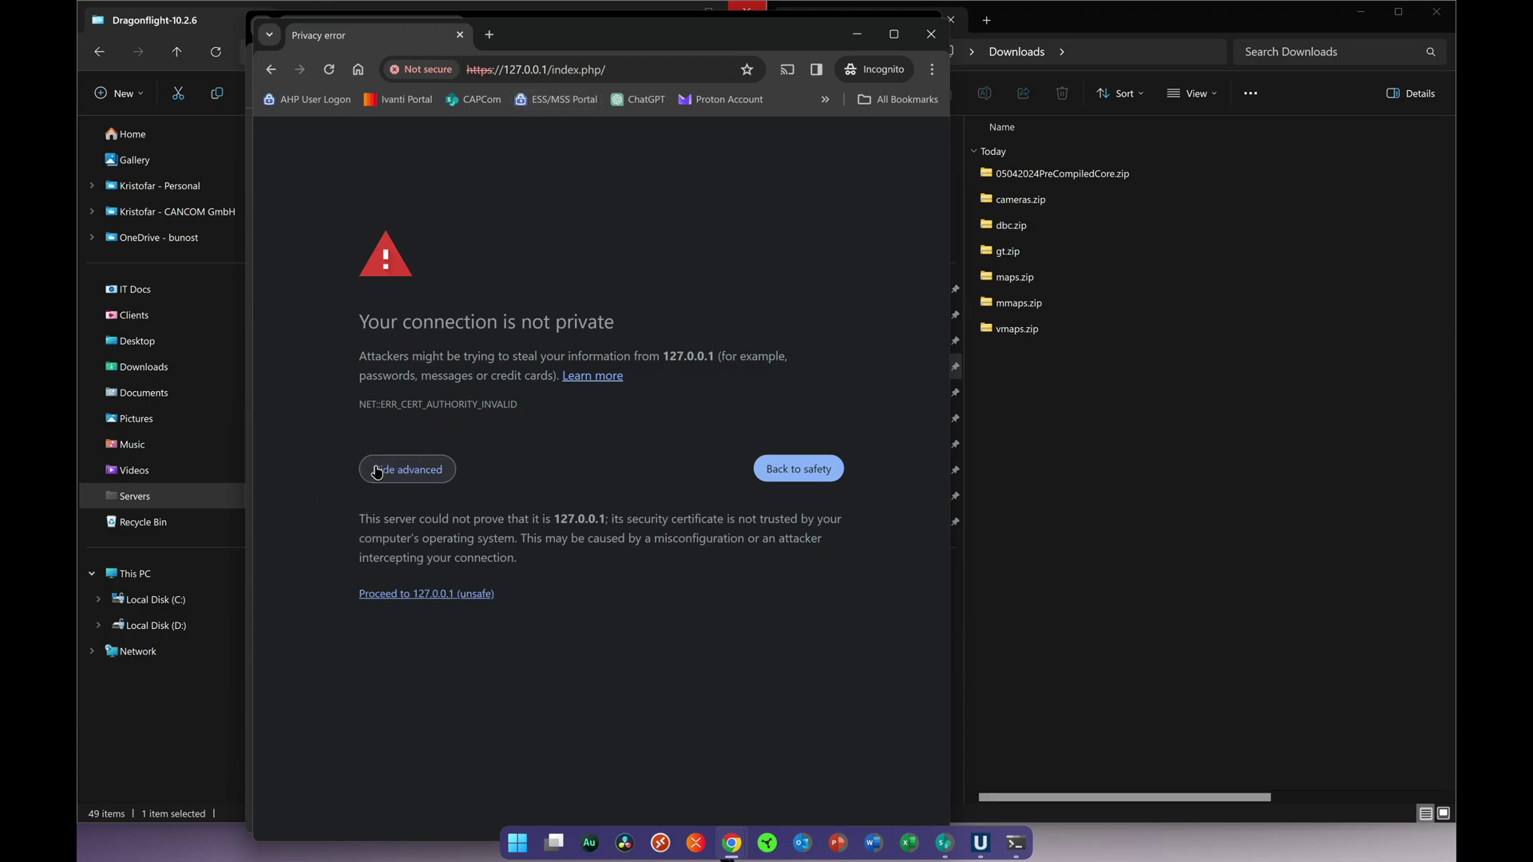
left_click(459, 598)
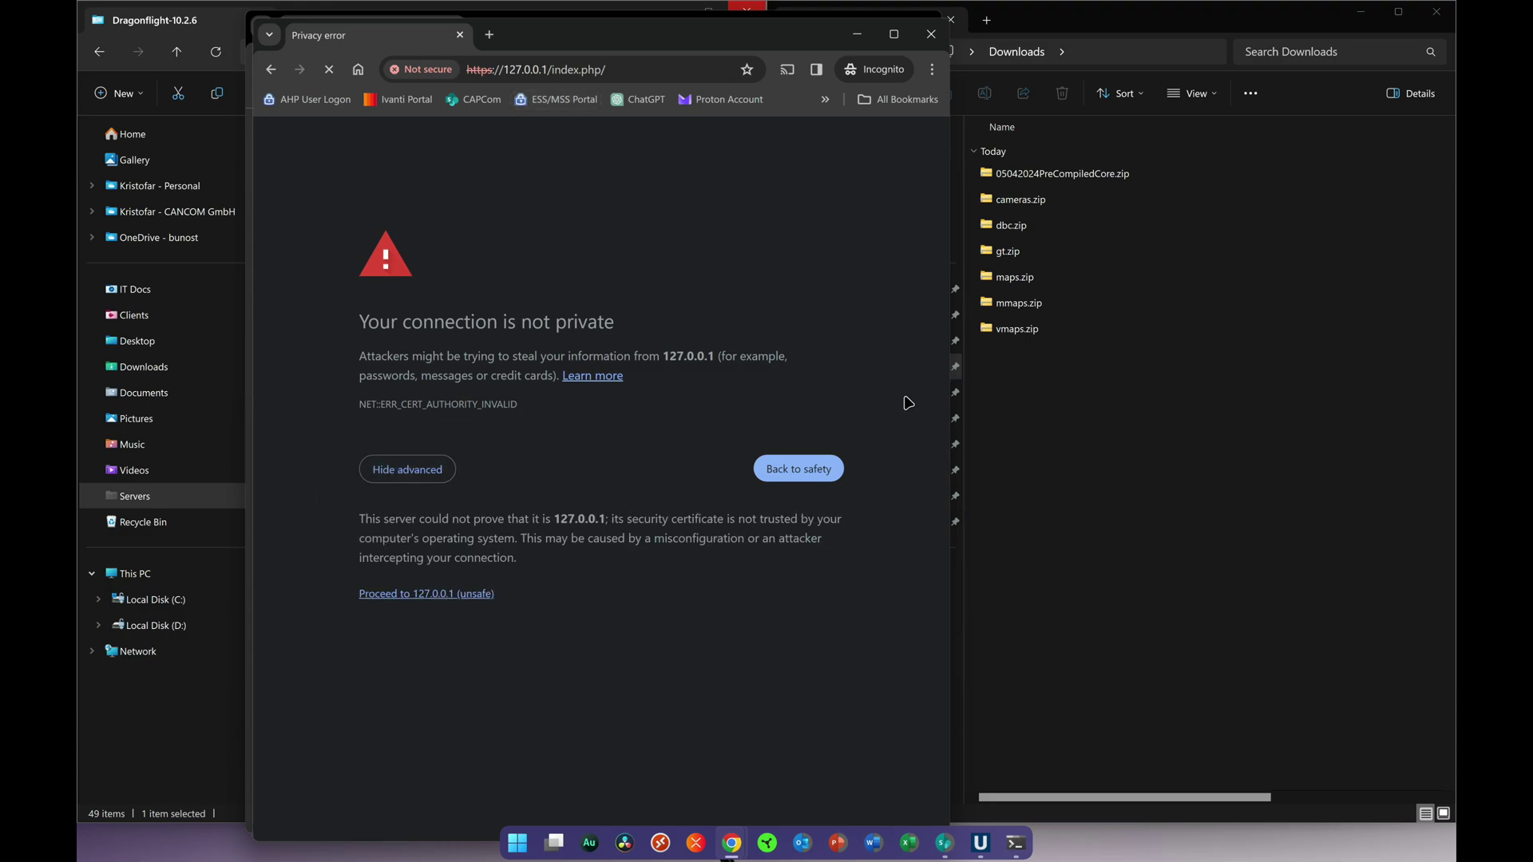
left_click_drag(652, 32, 1042, 6)
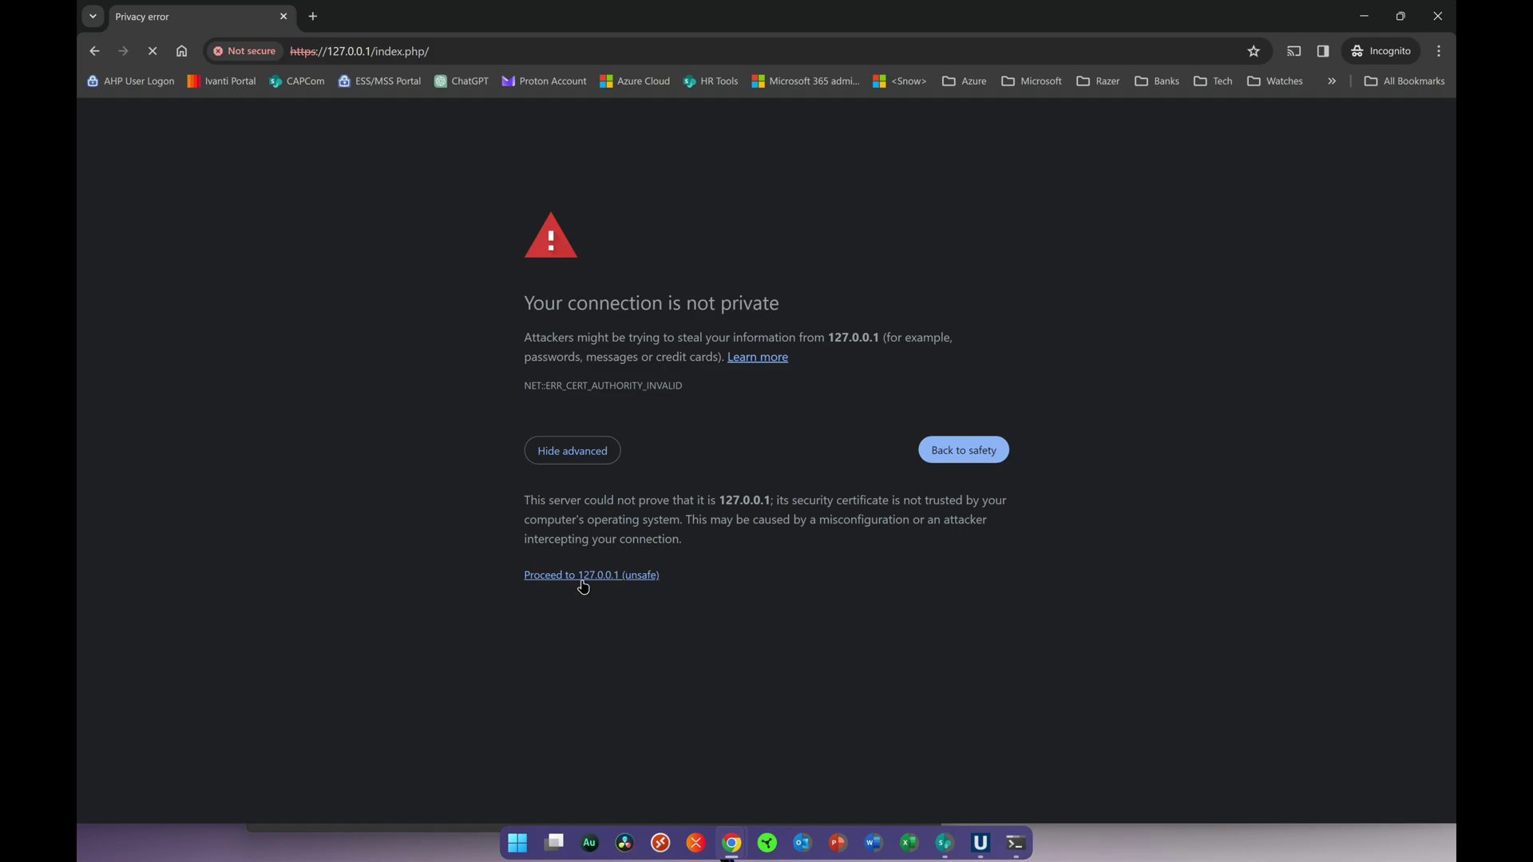
left_click(967, 757)
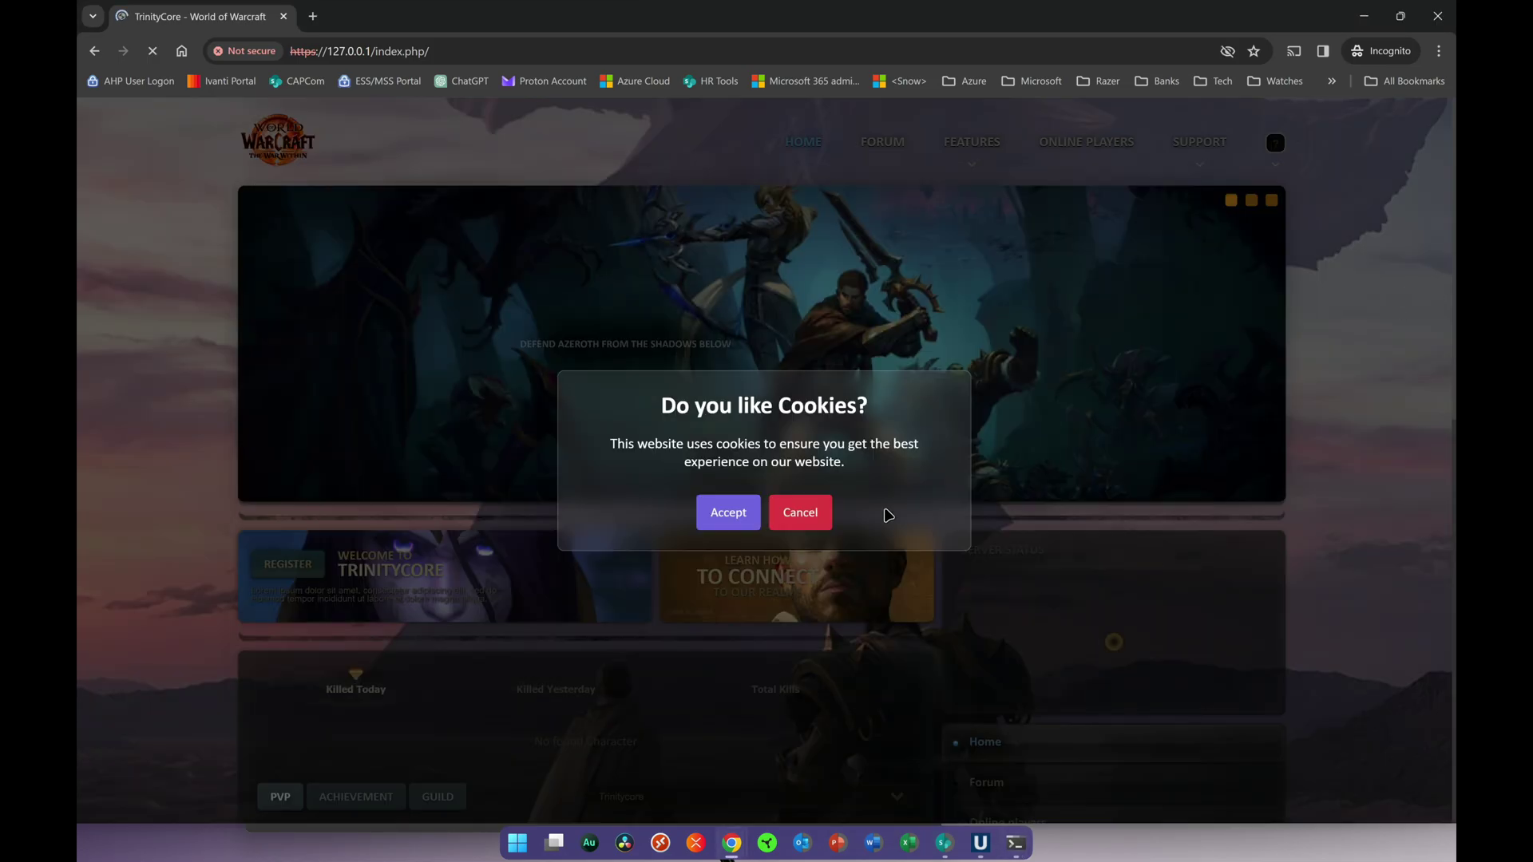
left_click(722, 515)
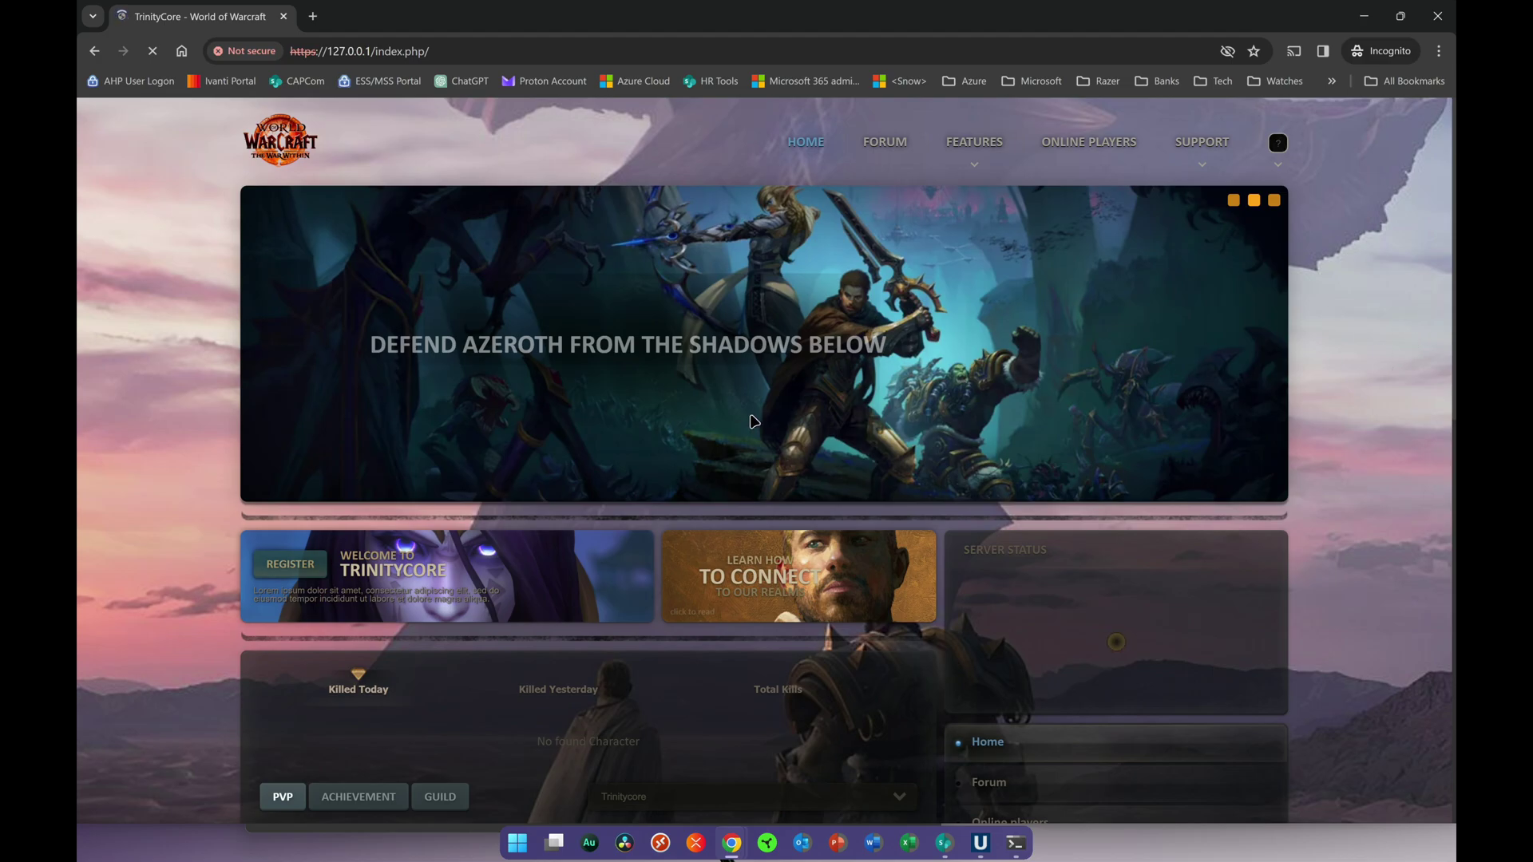
scroll(1065, 362, "down", 4)
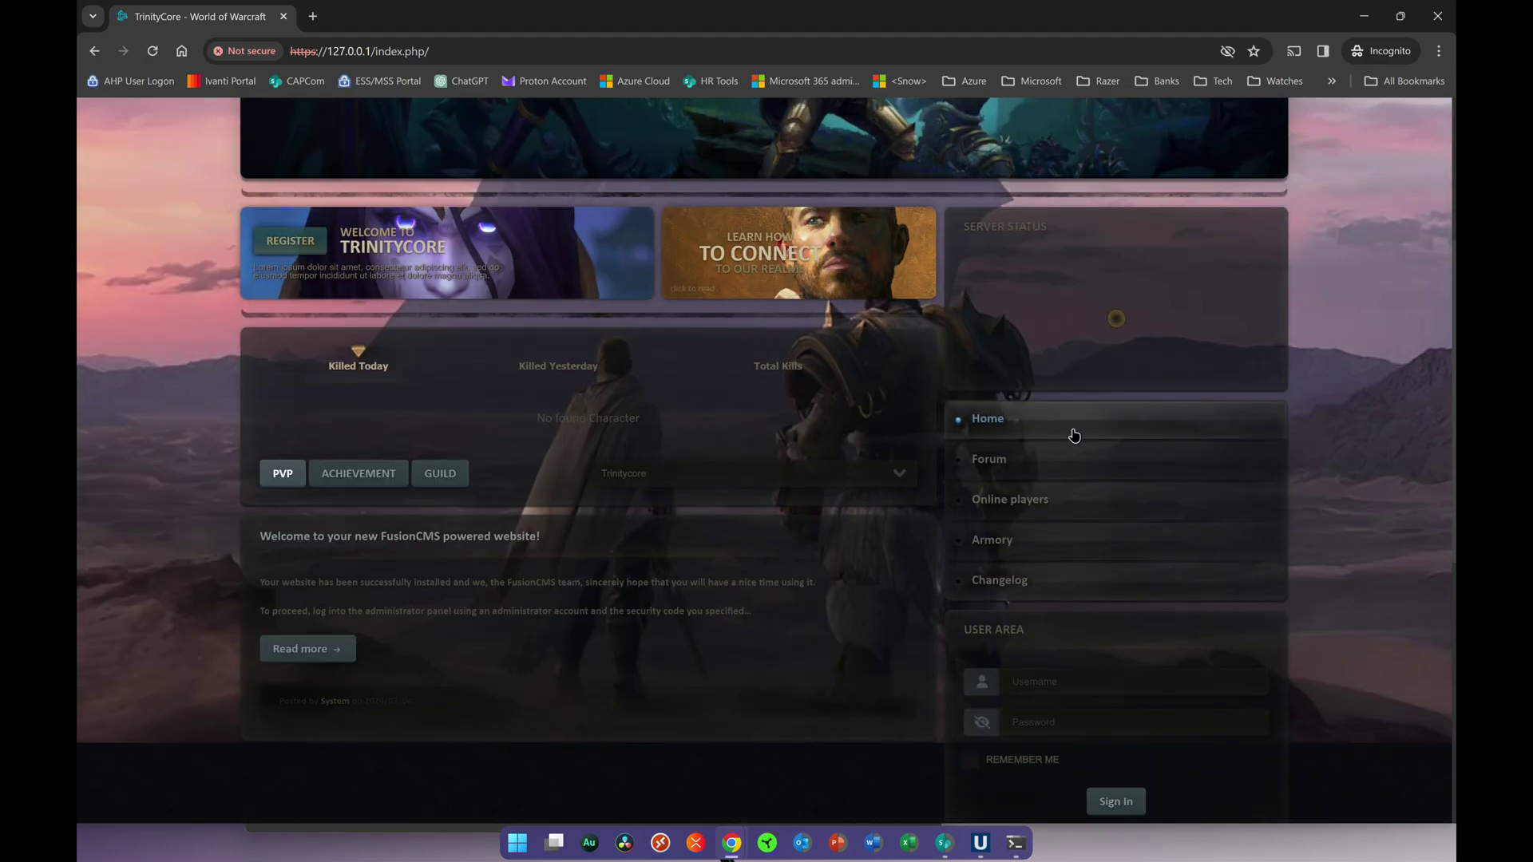
scroll(1071, 434, "up", 4)
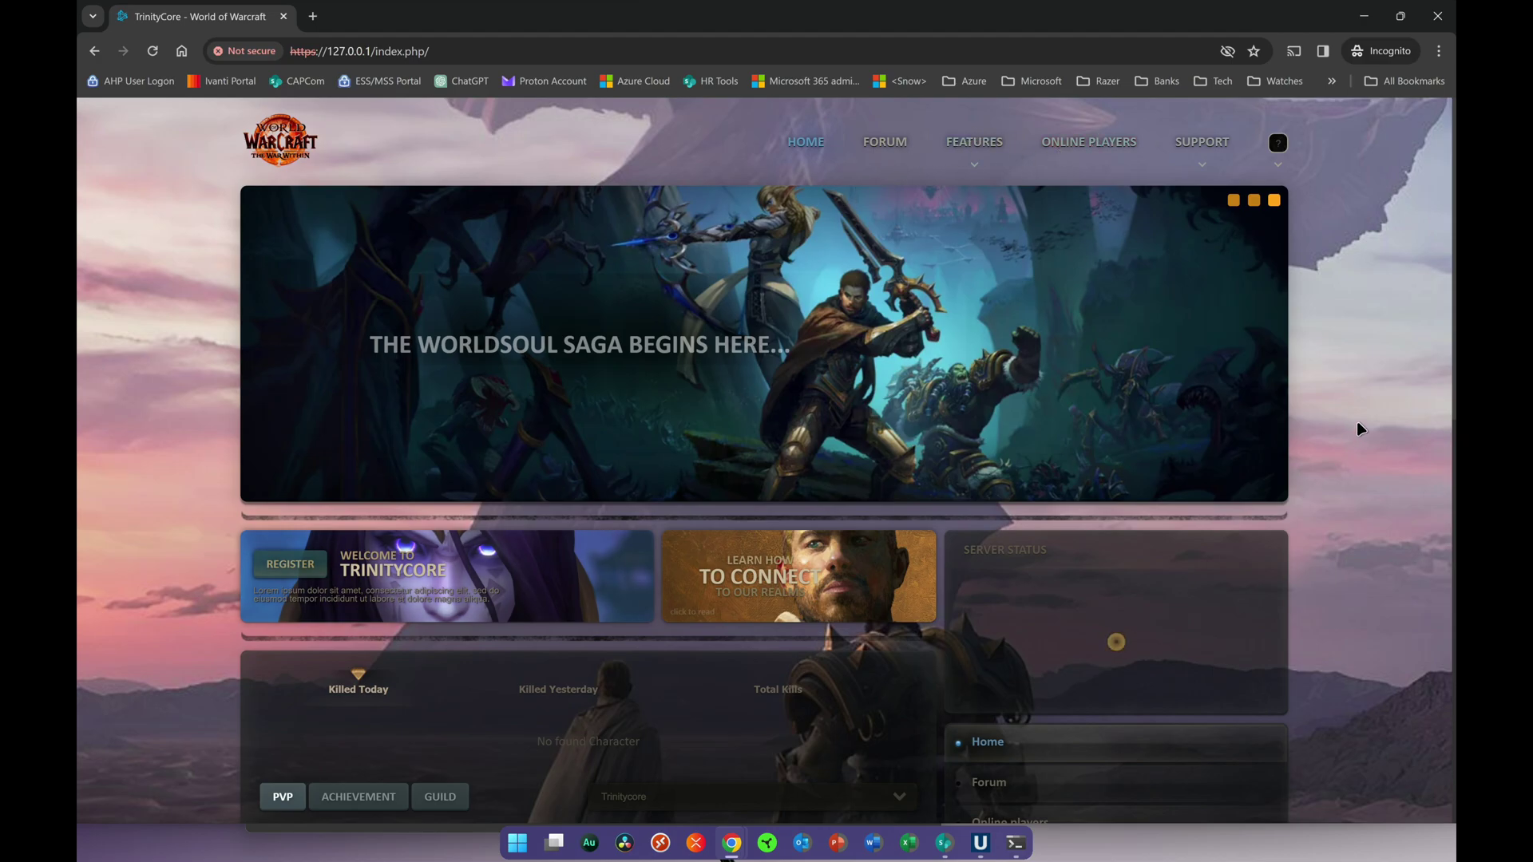
left_click(1279, 169)
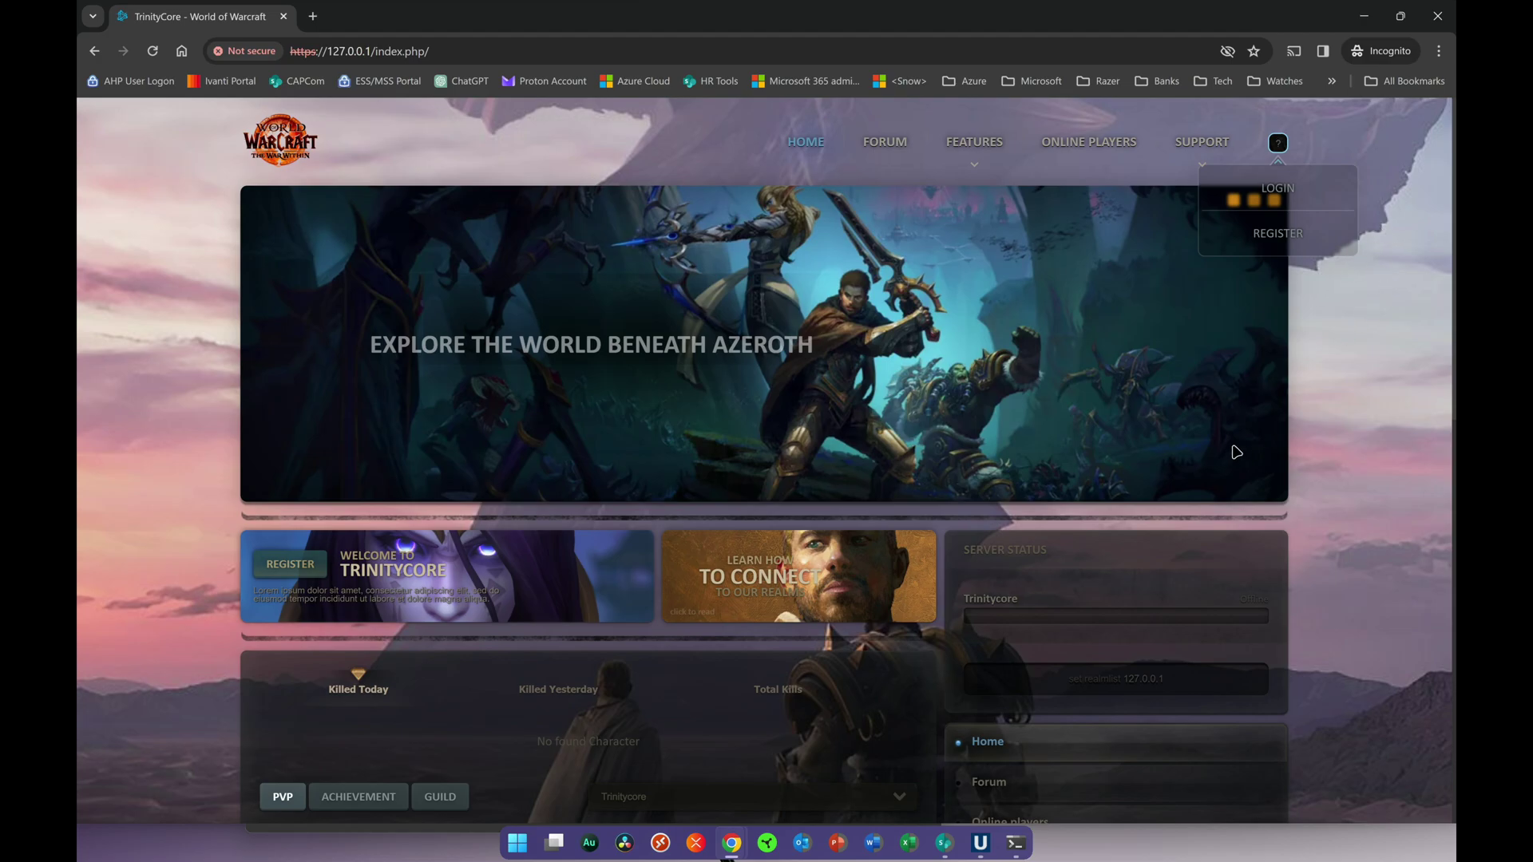
scroll(1277, 439, "down", 4)
scroll(1287, 448, "down", 1)
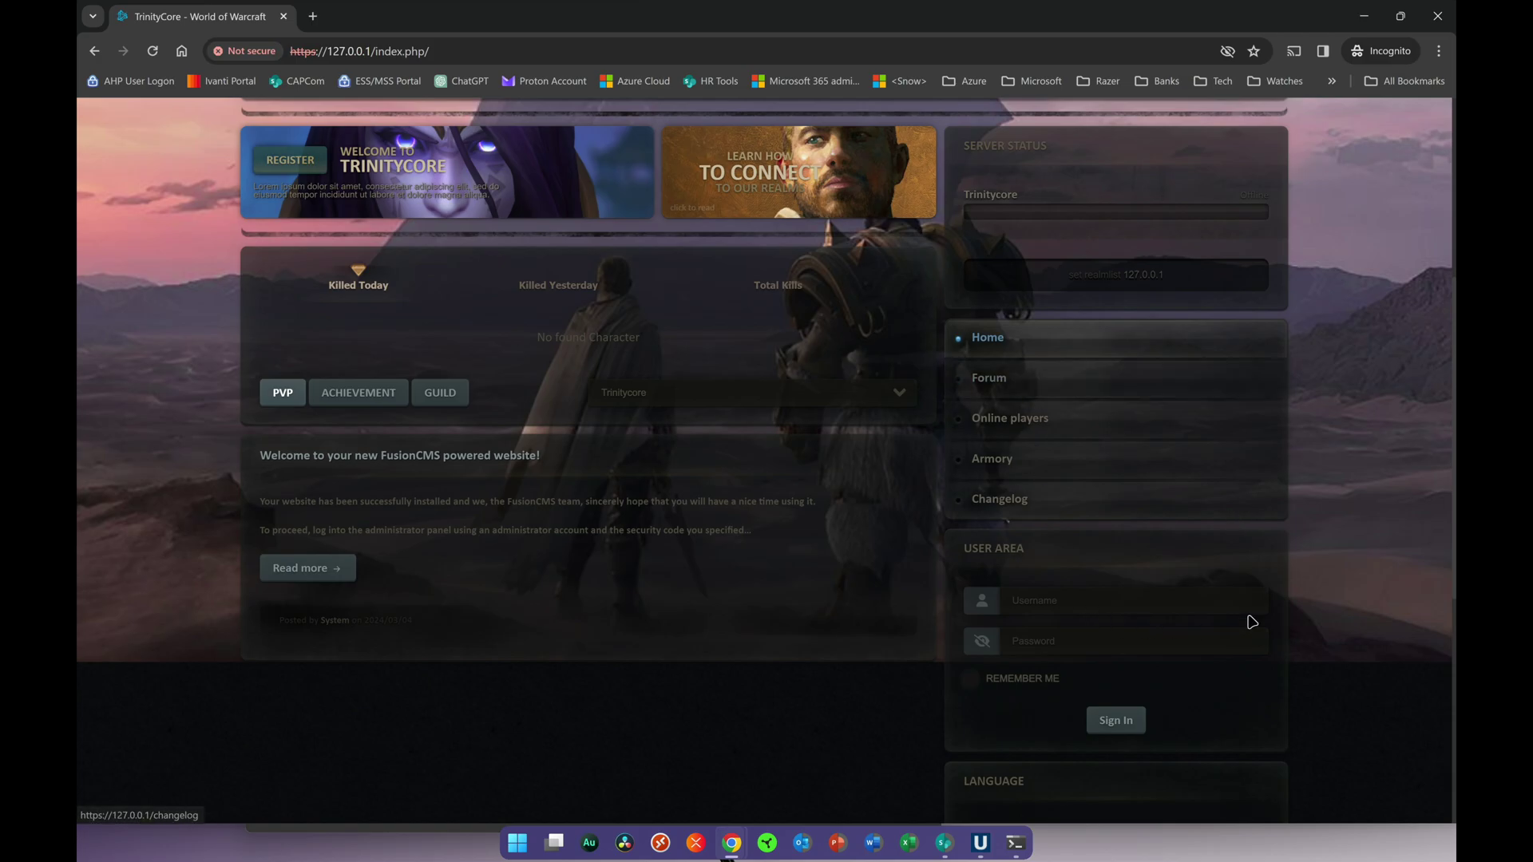
scroll(1210, 558, "up", 4)
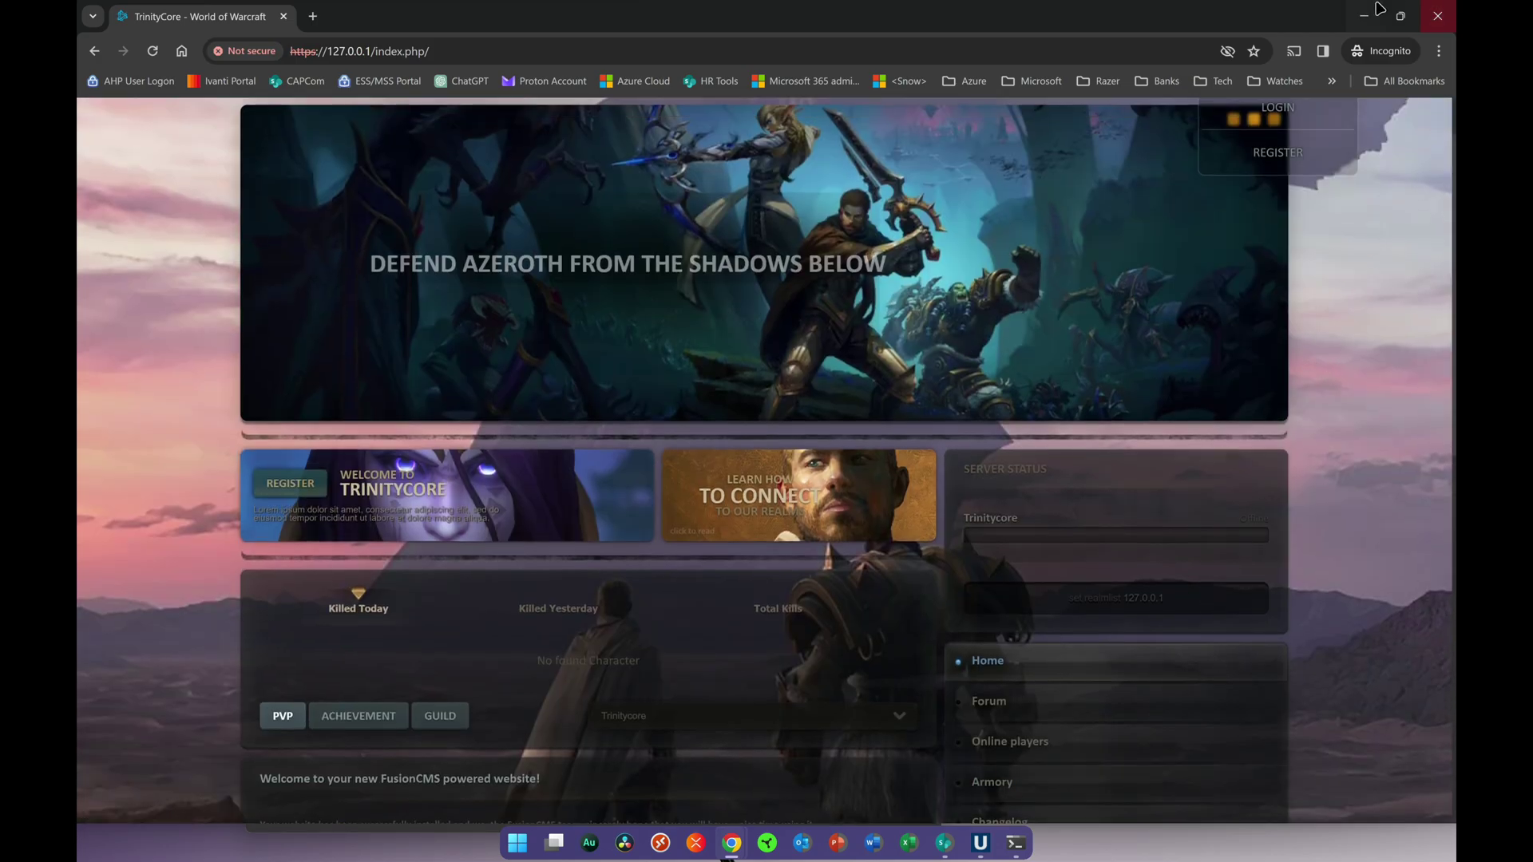
Close the incognito site window and bring the worldserver console forward to confirm it's ready
left_click(1453, 18)
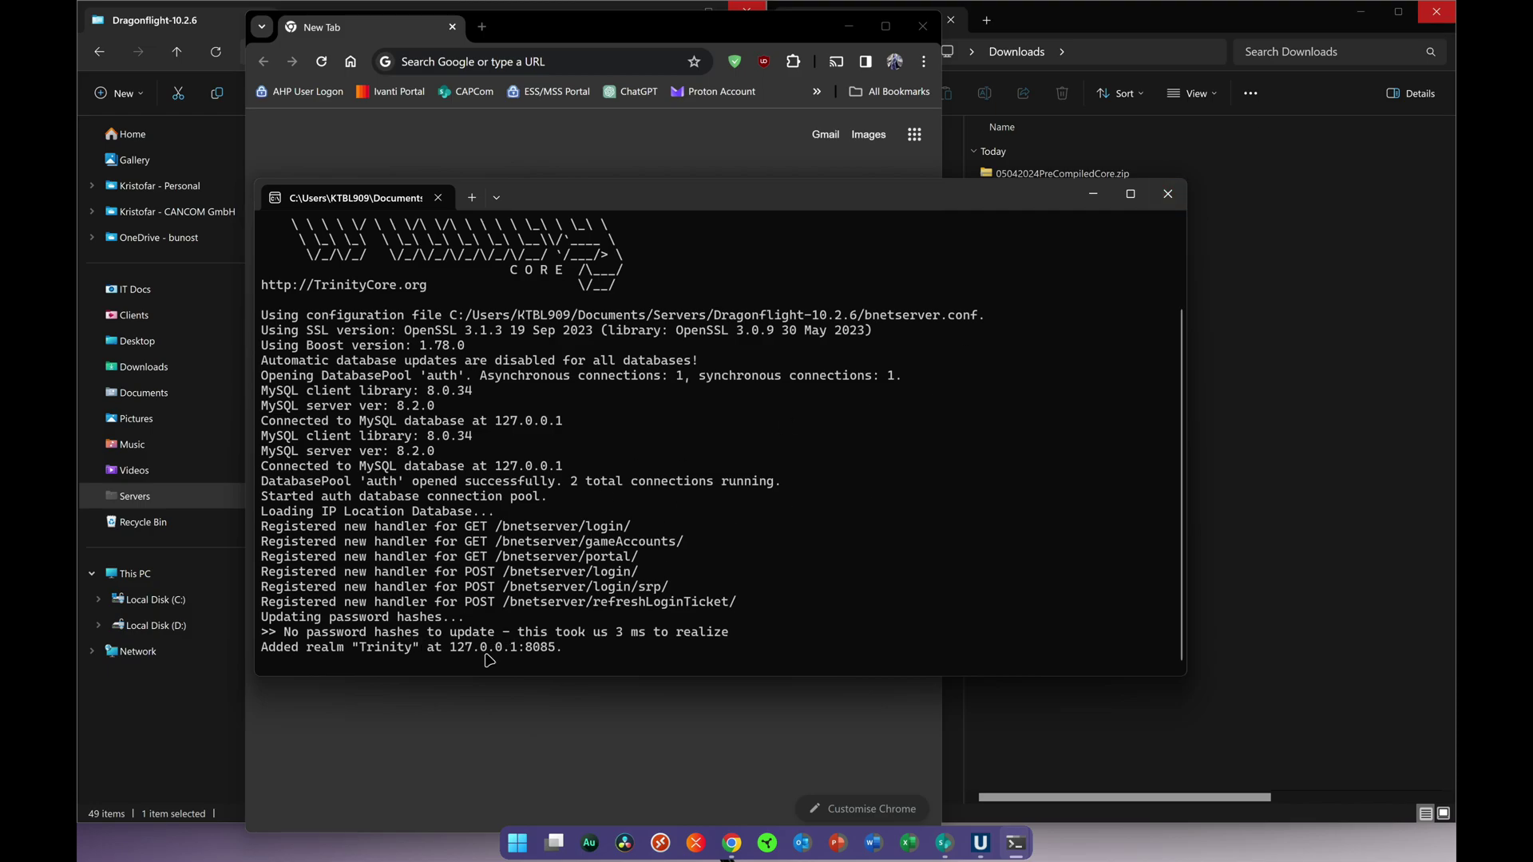
mouse_move(1018, 845)
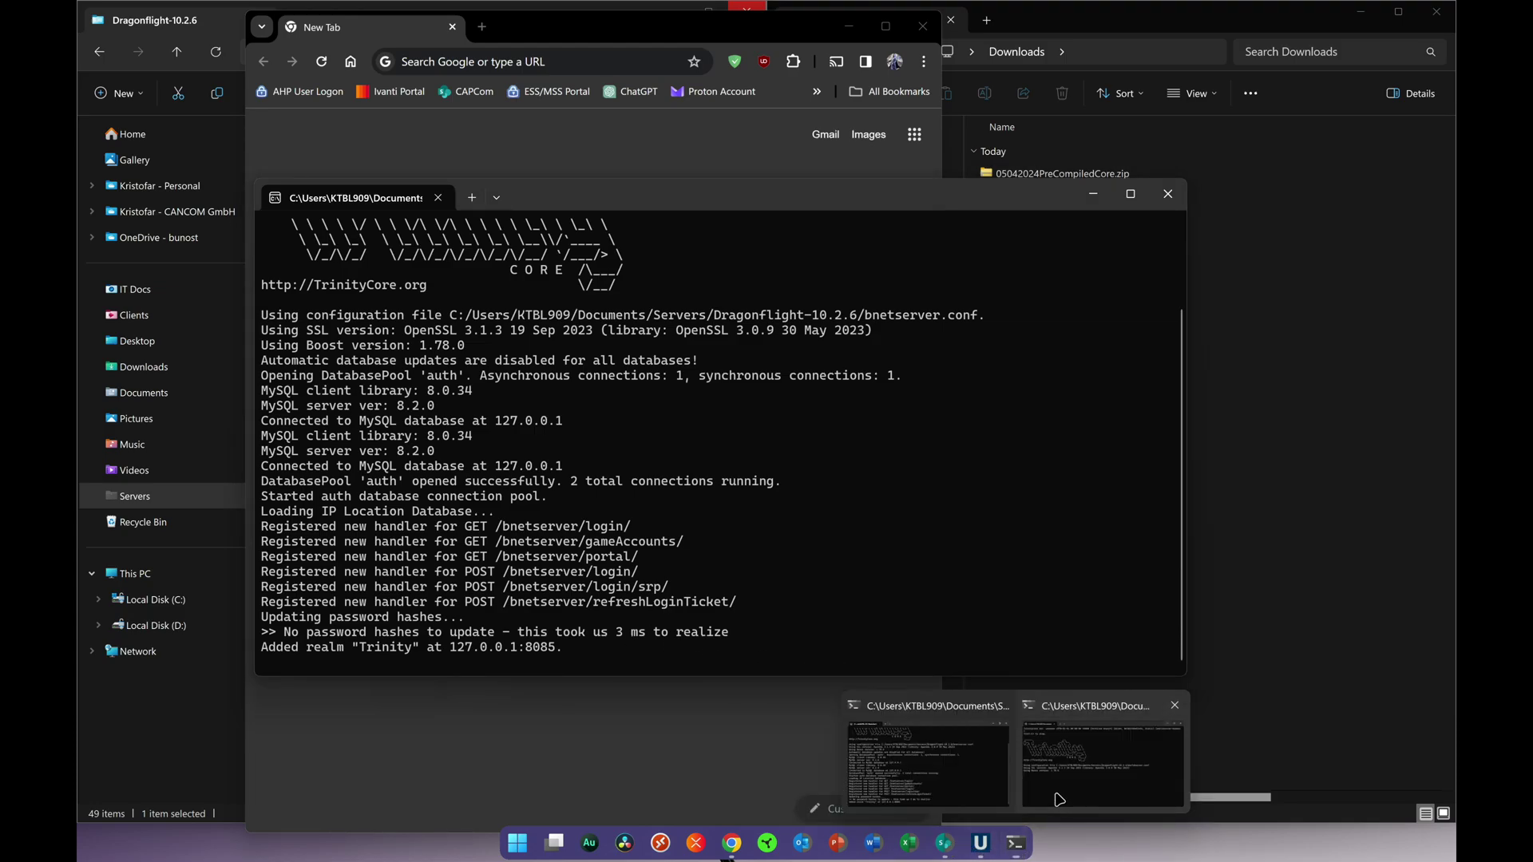
left_click(1053, 723)
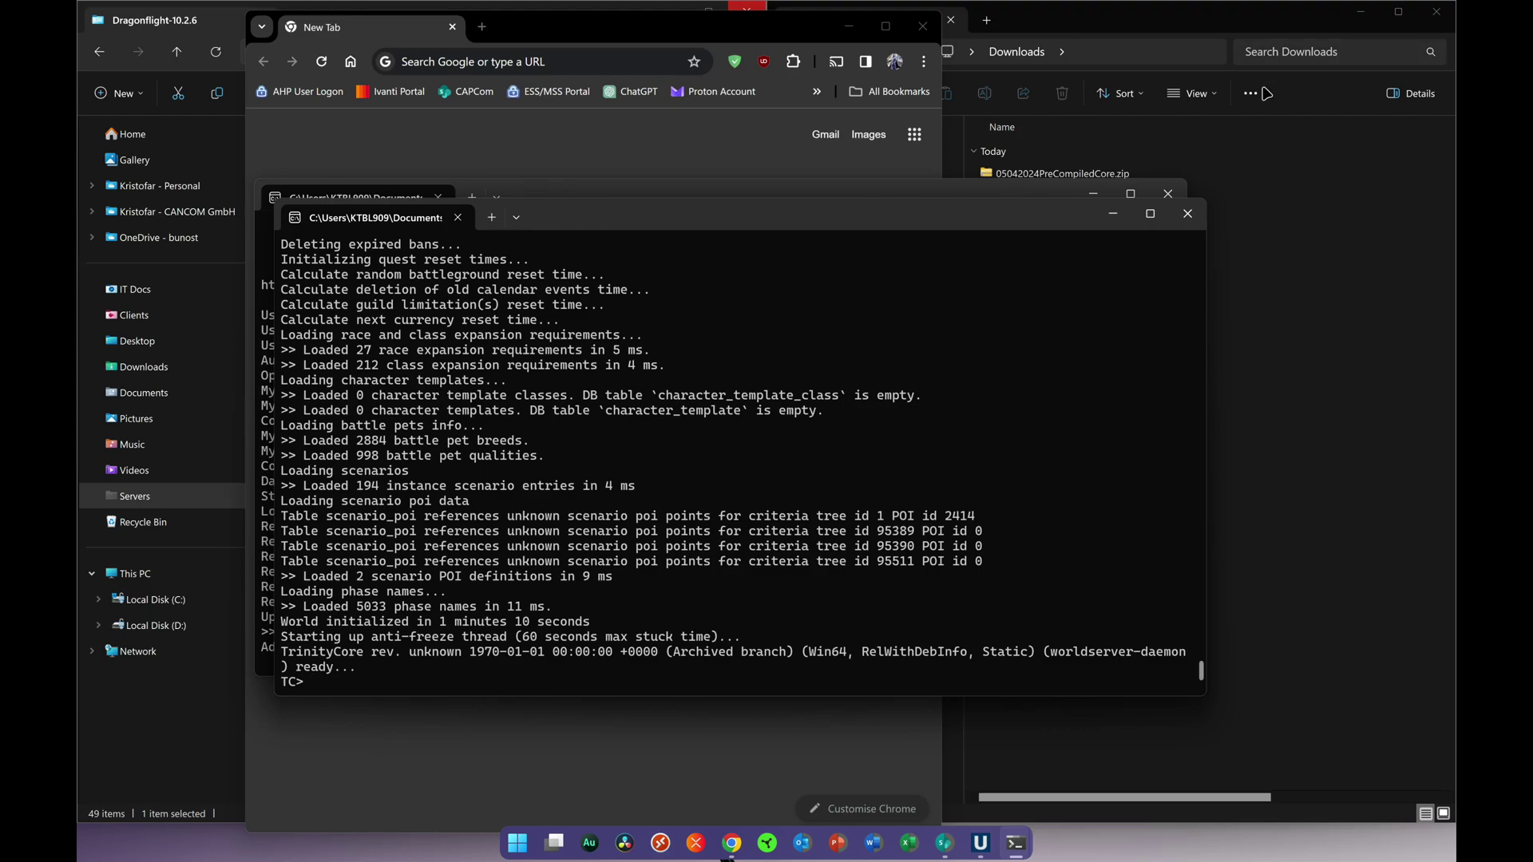
Minimize the worldserver and authserver consoles, Chrome, both Explorer folders and UniServer
left_click(1112, 213)
left_click(1093, 193)
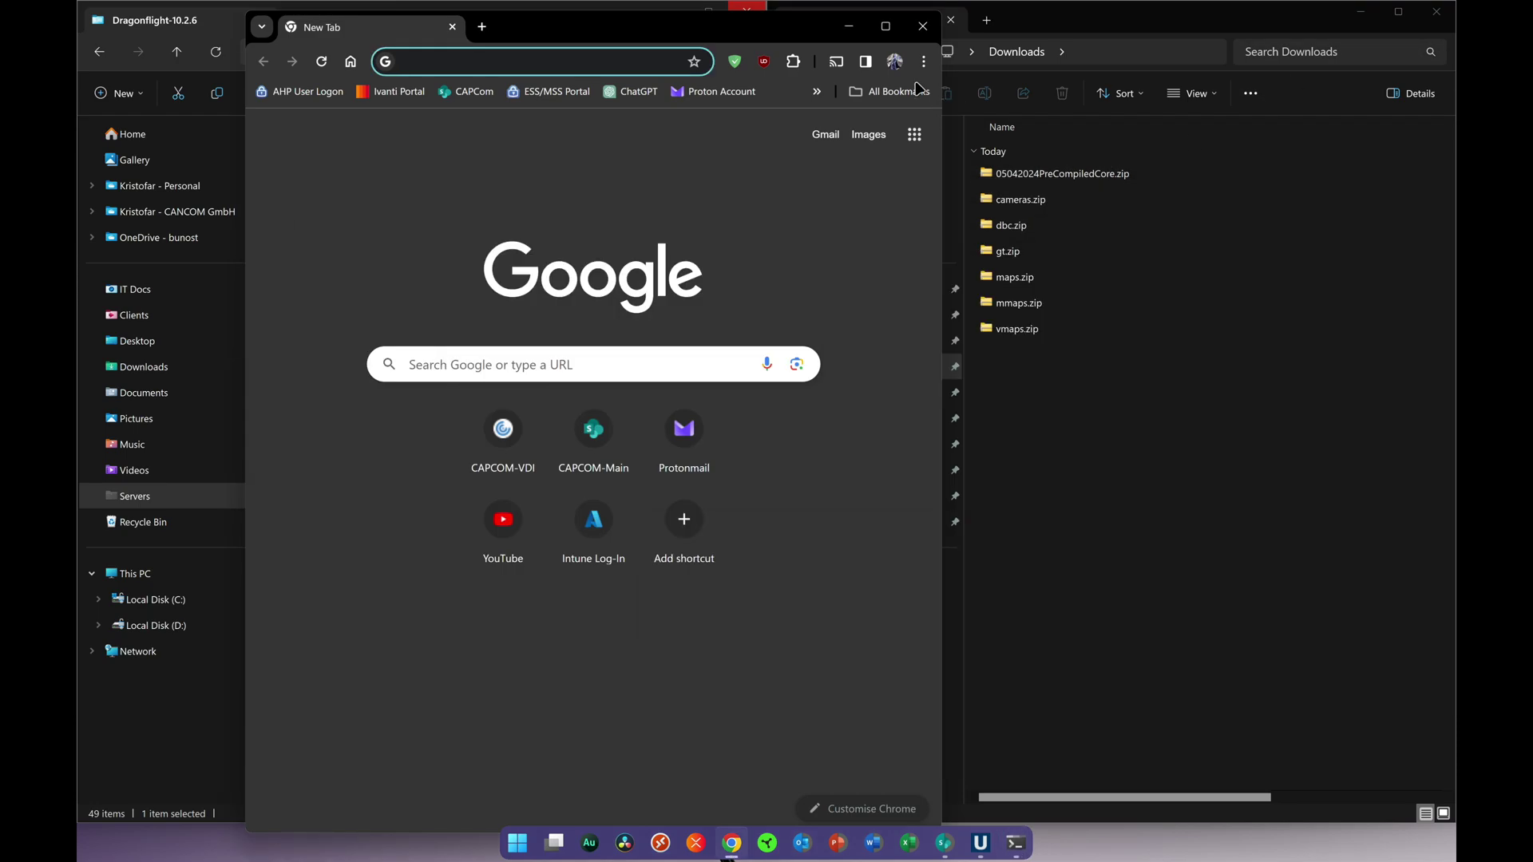
left_click(849, 26)
left_click(671, 12)
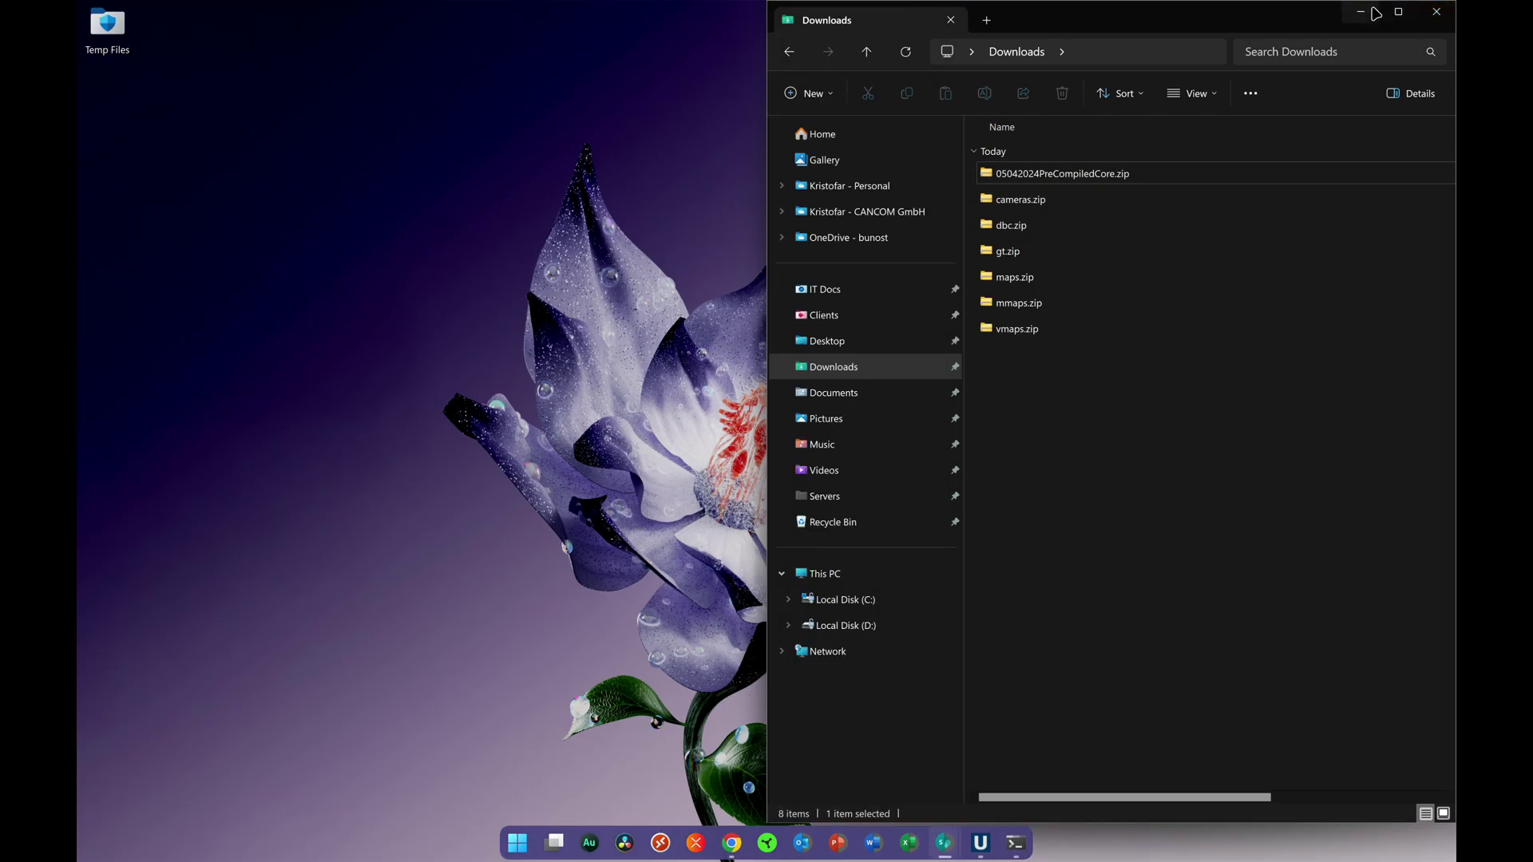
left_click(1372, 11)
left_click(1028, 96)
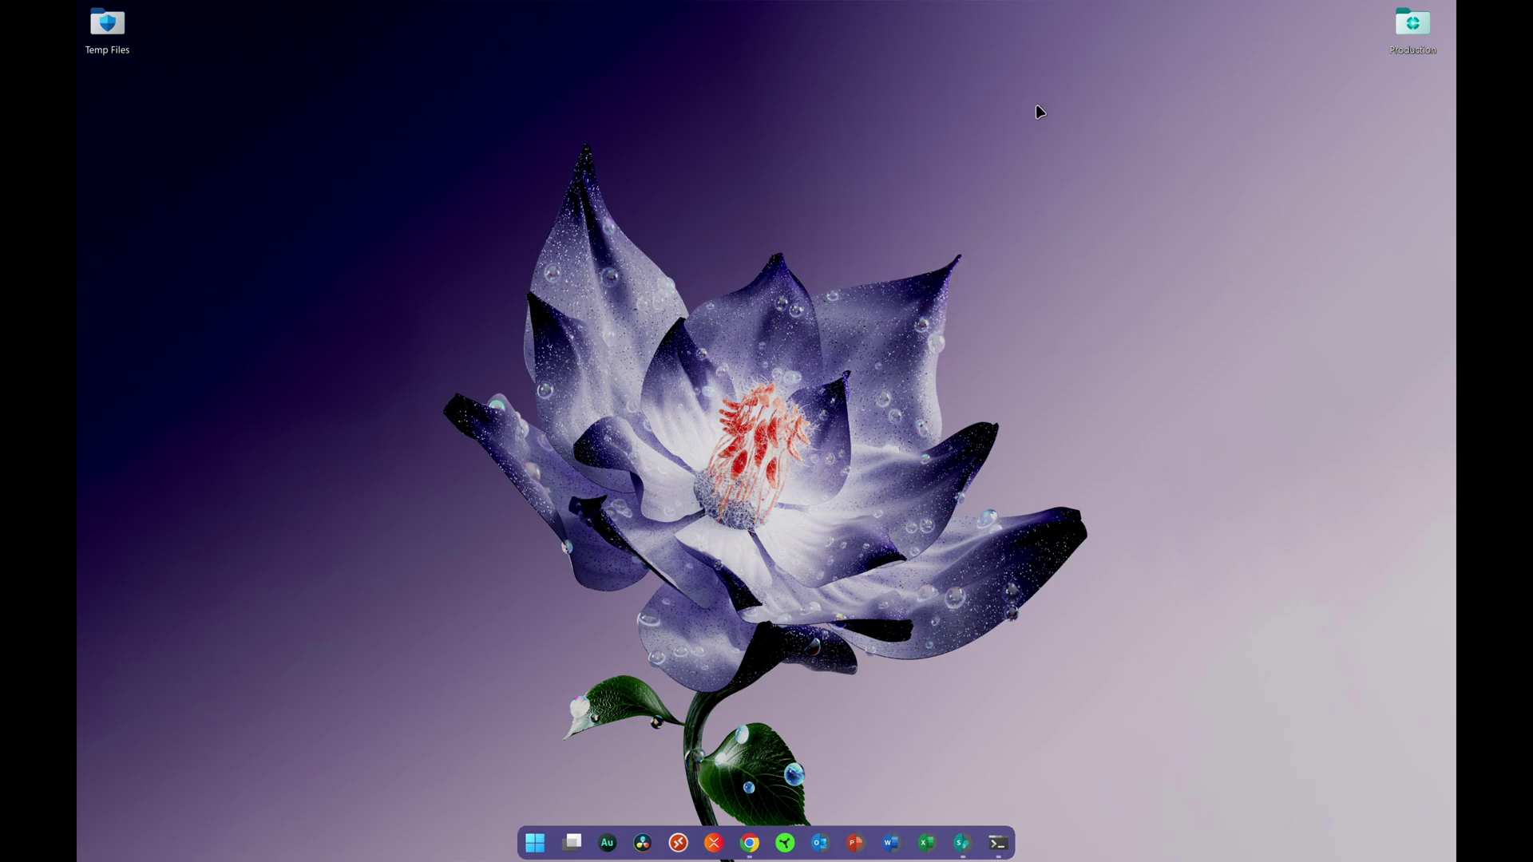
Open C:\Program Files (x86)\World of Warcraft in a new Explorer window, then bring Chrome forward
key("super+e")
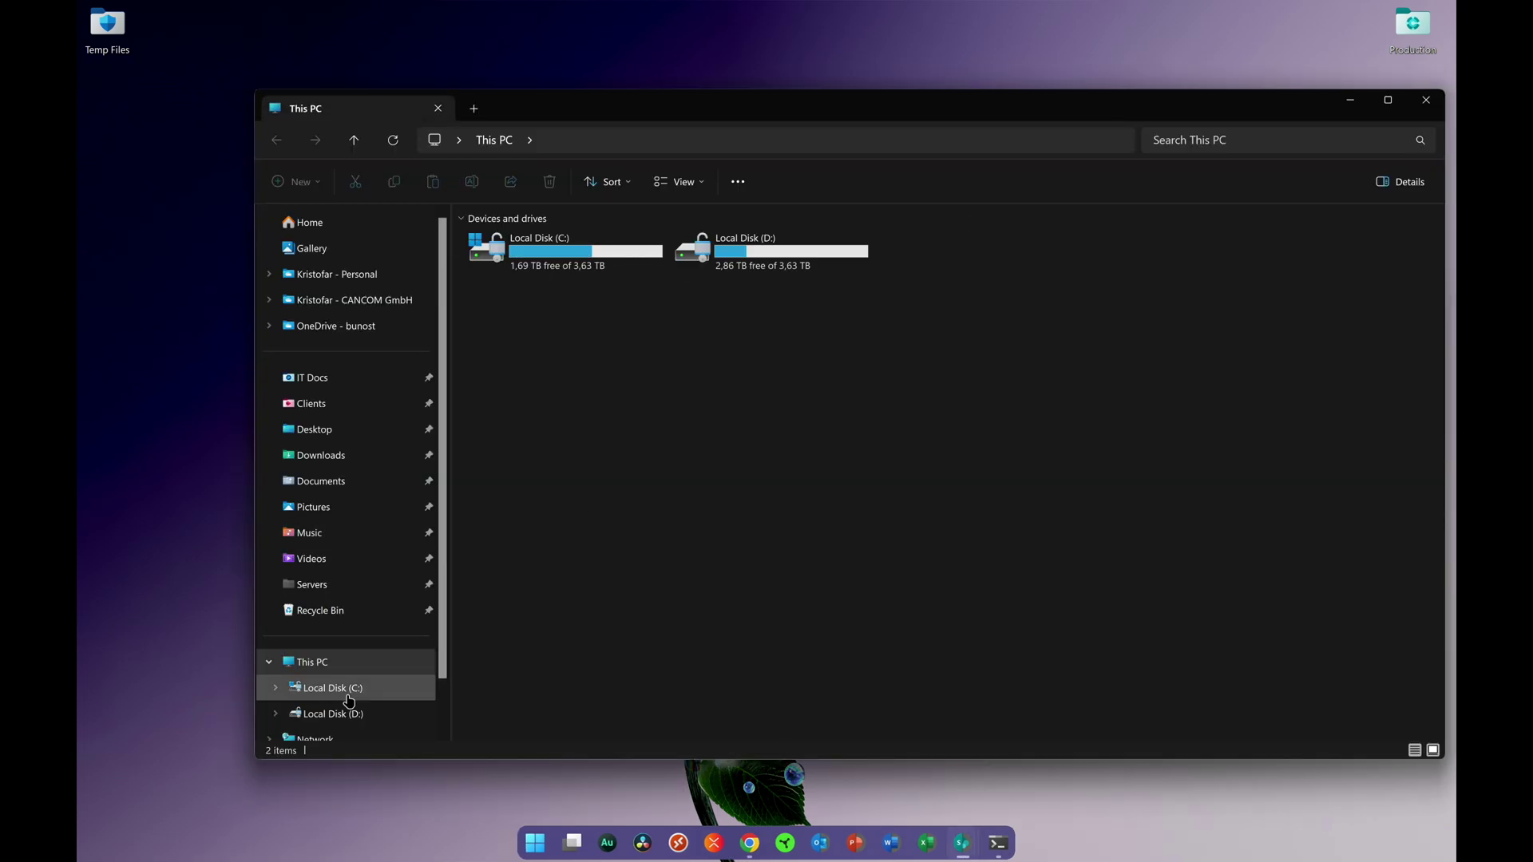
left_click(332, 688)
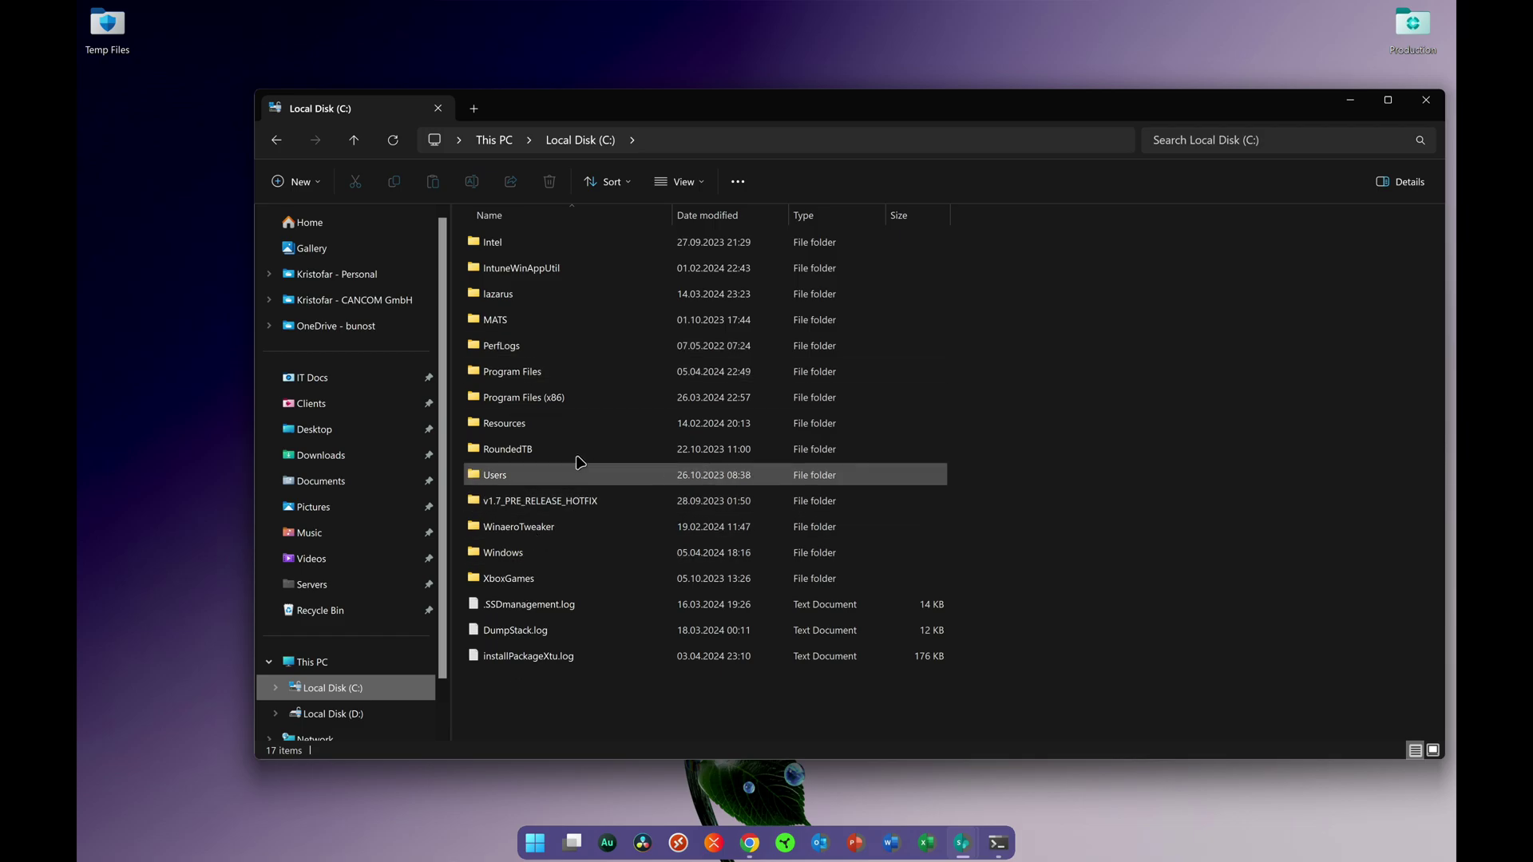
double_click(547, 397)
scroll(610, 606, "down", 7)
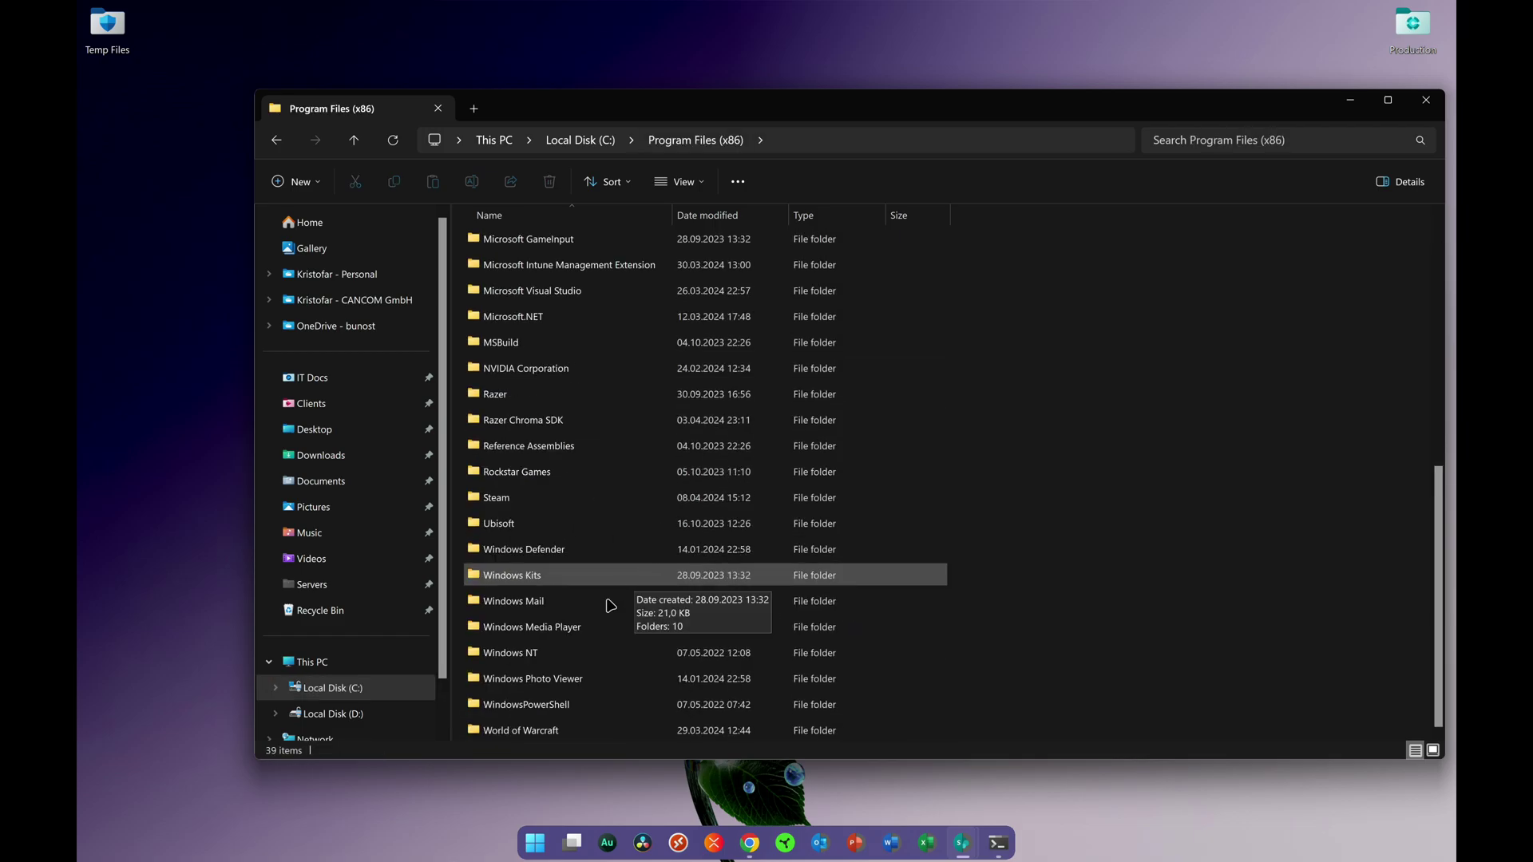
double_click(536, 731)
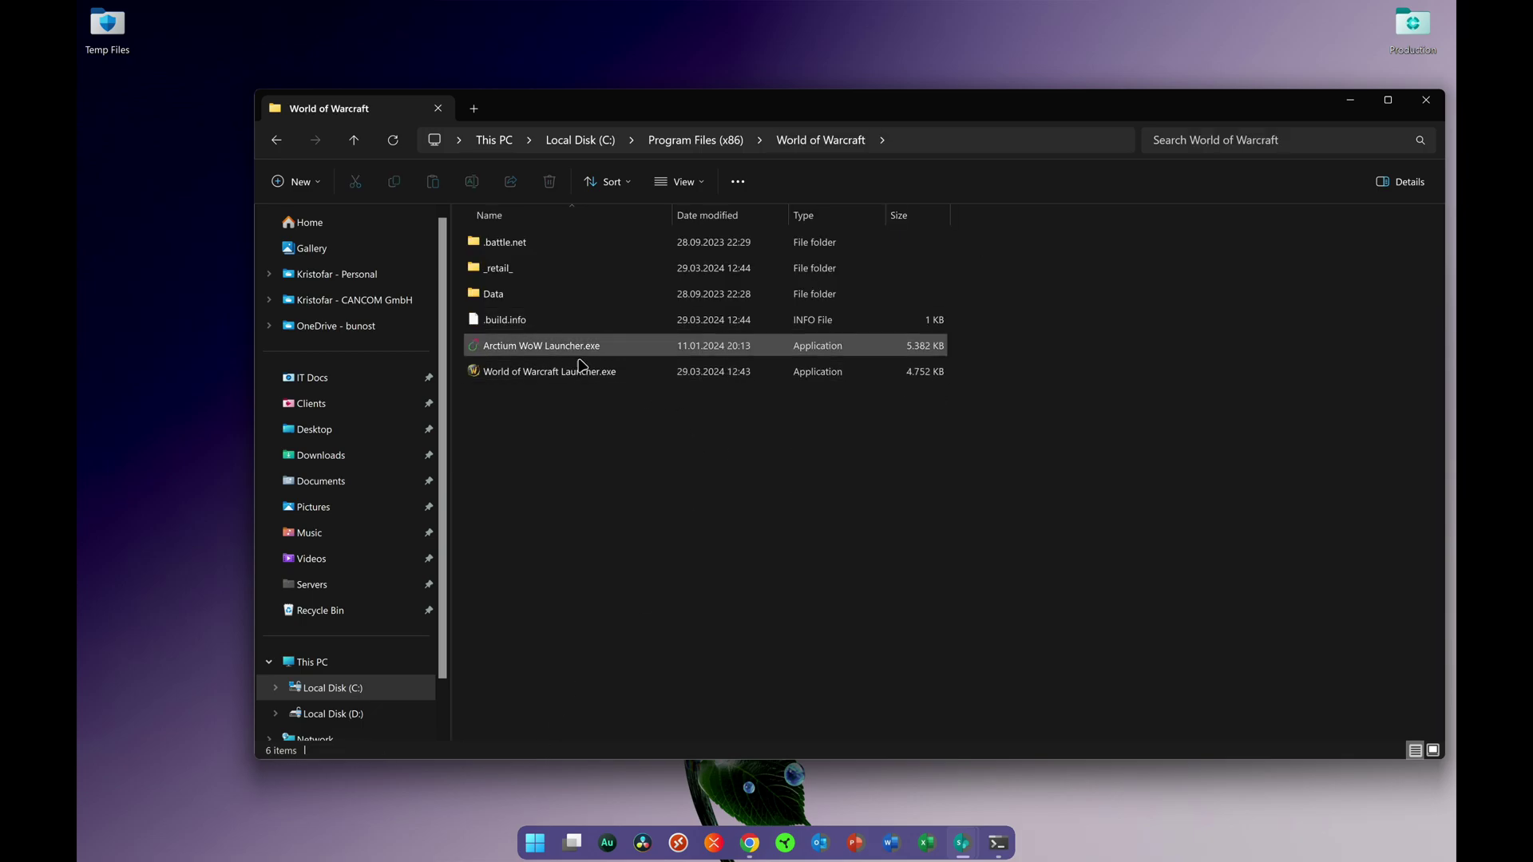
left_click(749, 843)
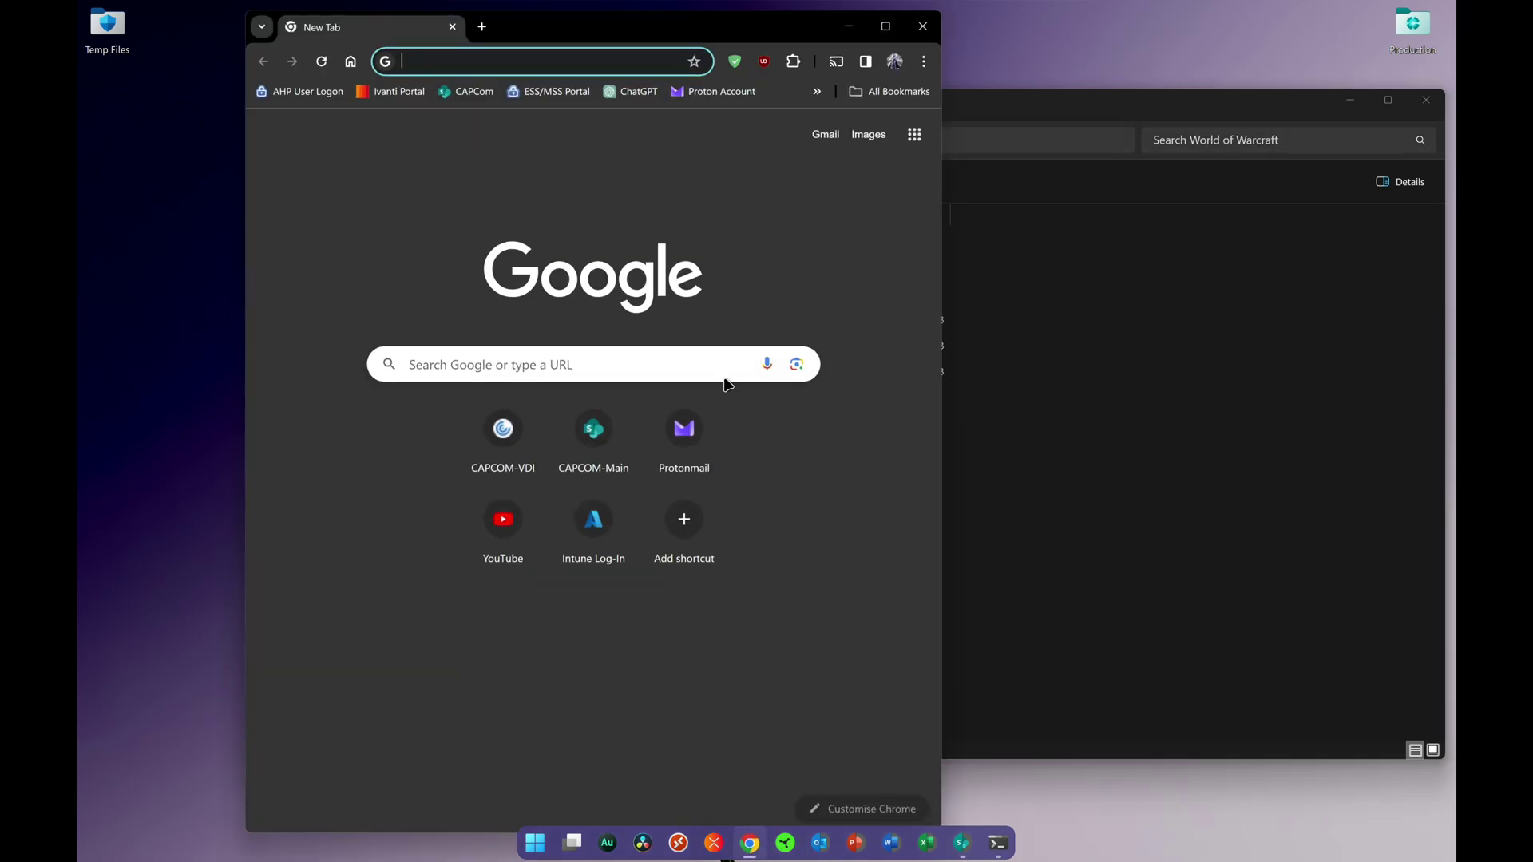
Maximize Chrome, browse to arctium.io's World of Warcraft tools page, then close Chrome
double_click(881, 36)
type("ar")
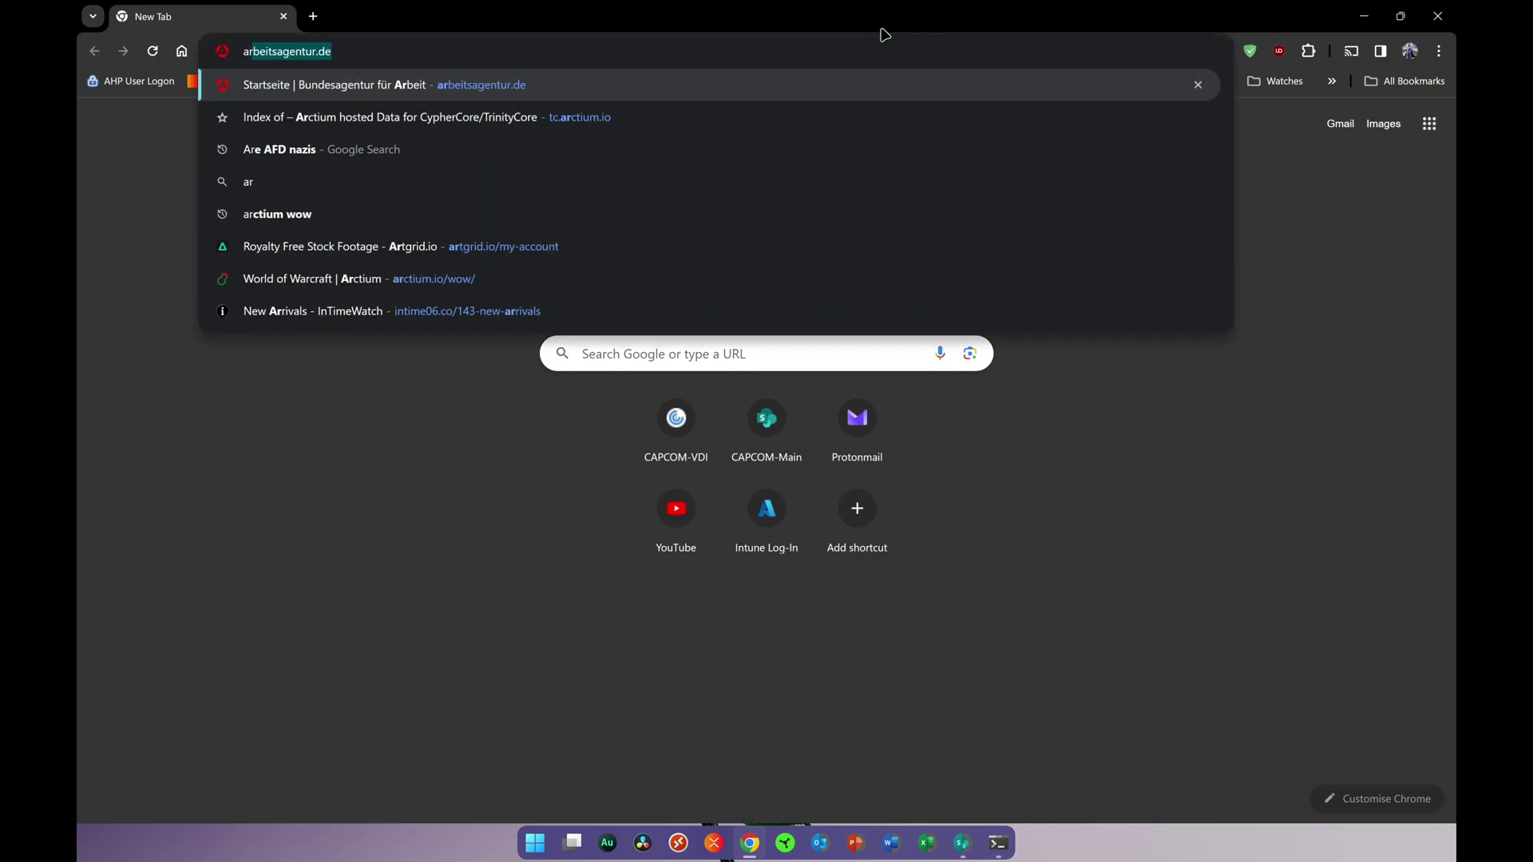
type("ctium")
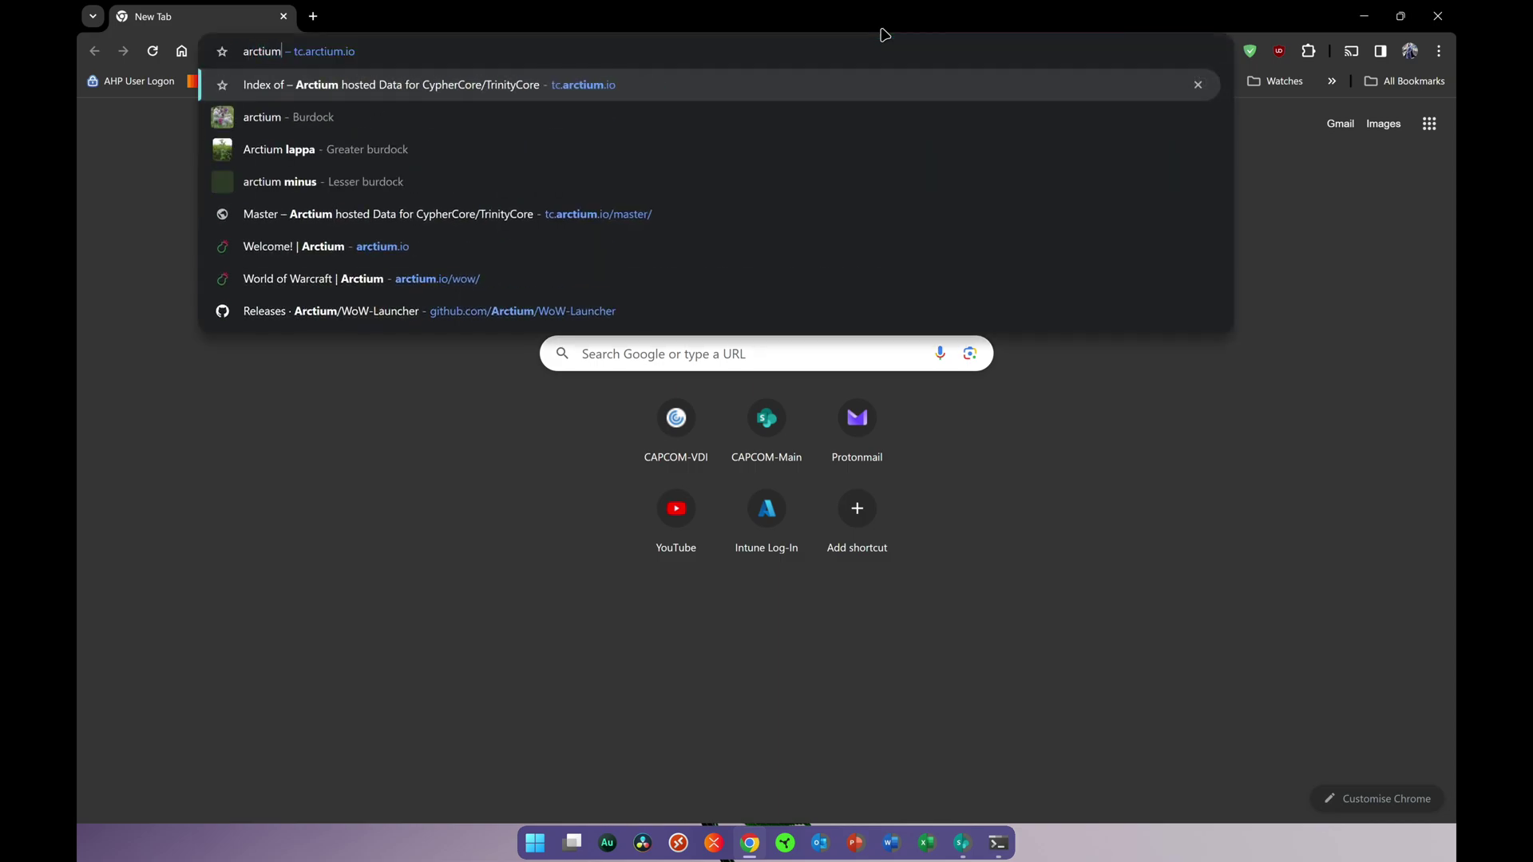
key("Down")
key("Down")
key("Down")
key("Down")
key("Down")
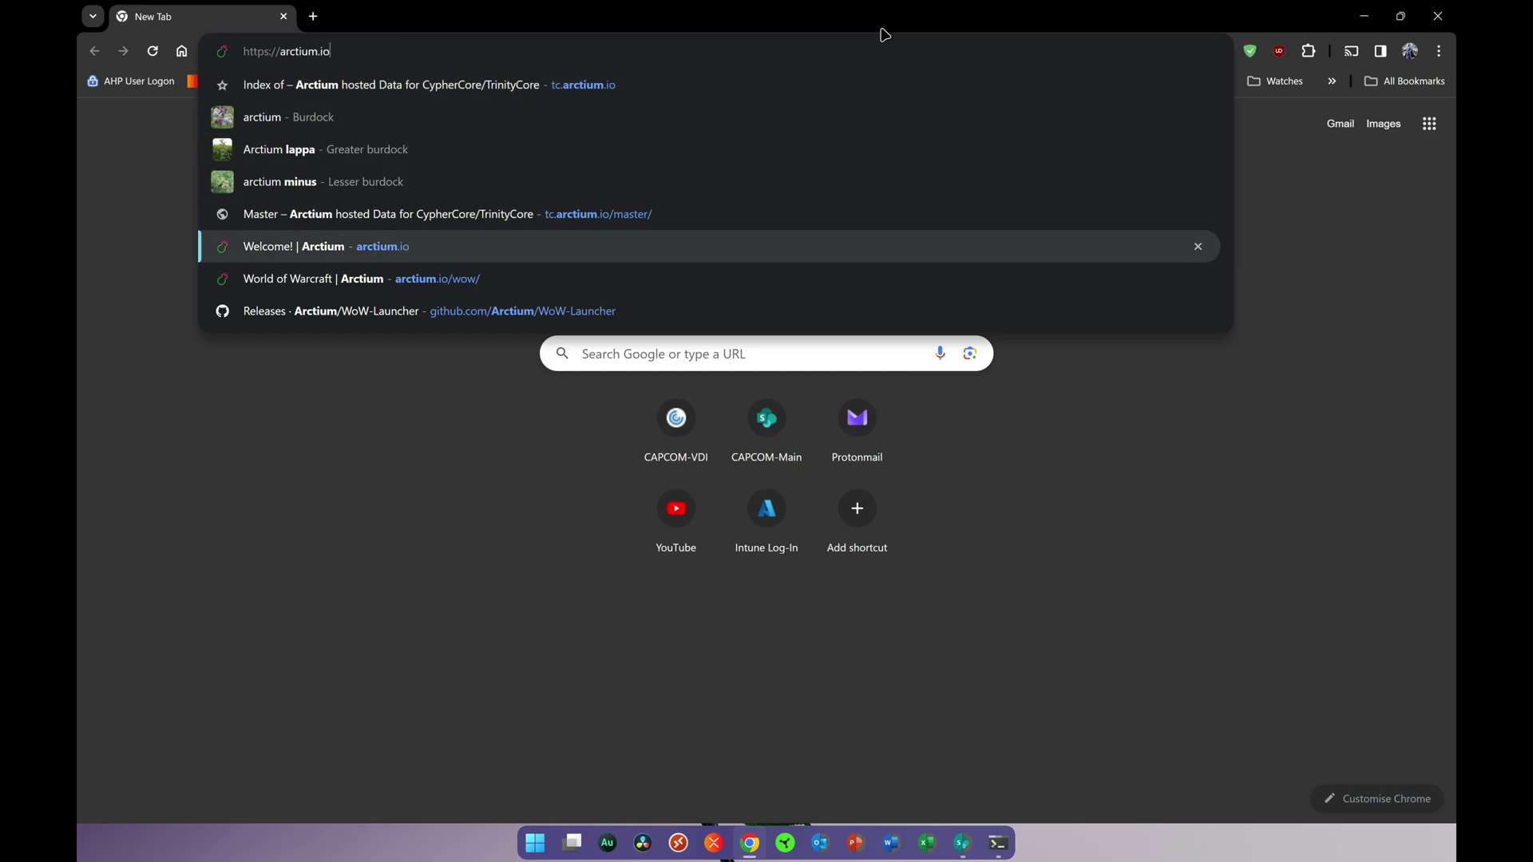
key("Return")
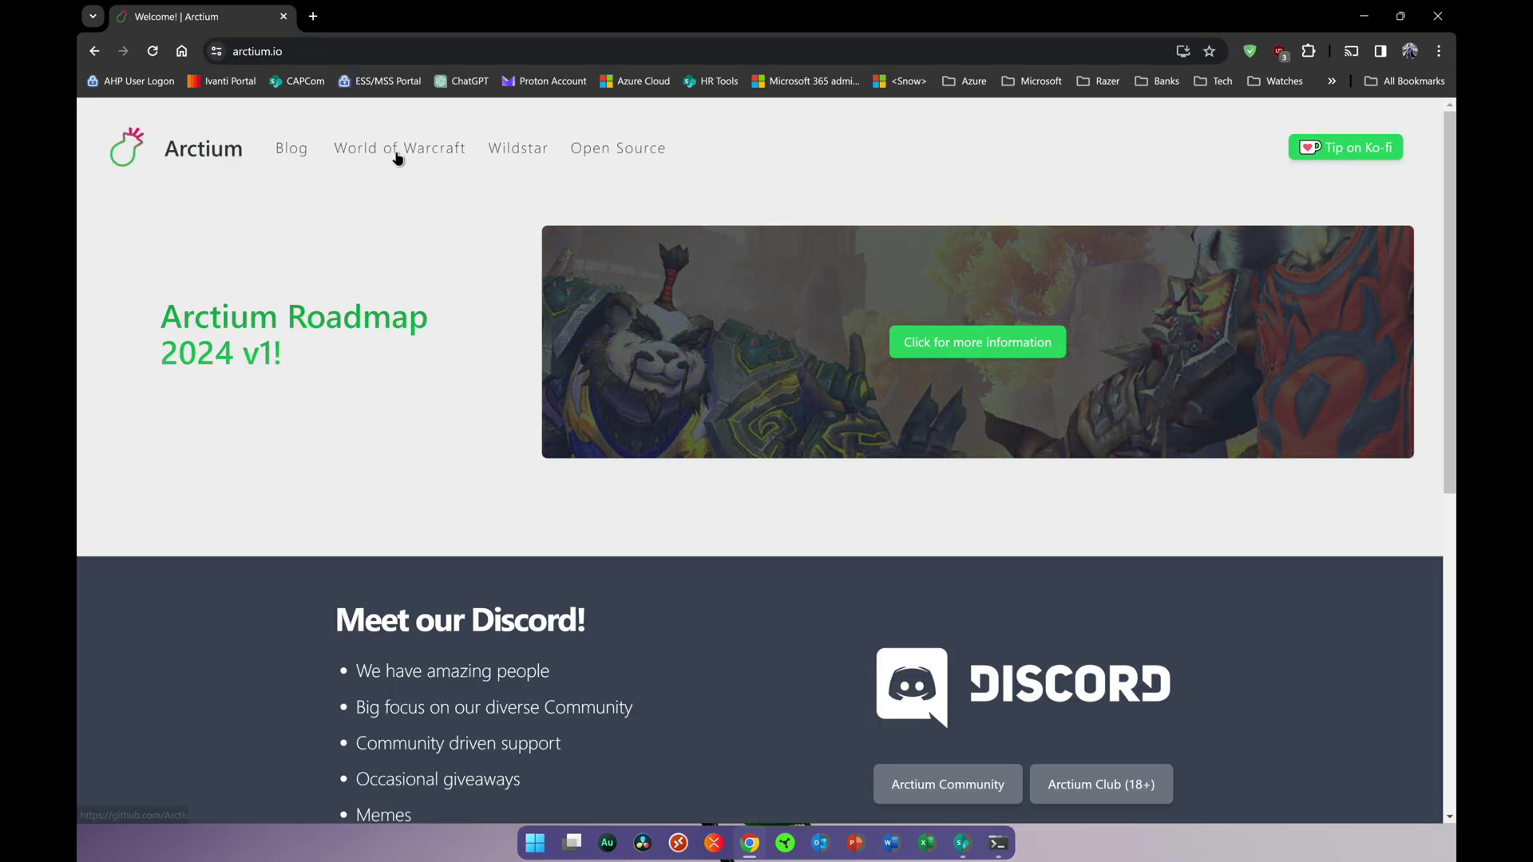
left_click(396, 150)
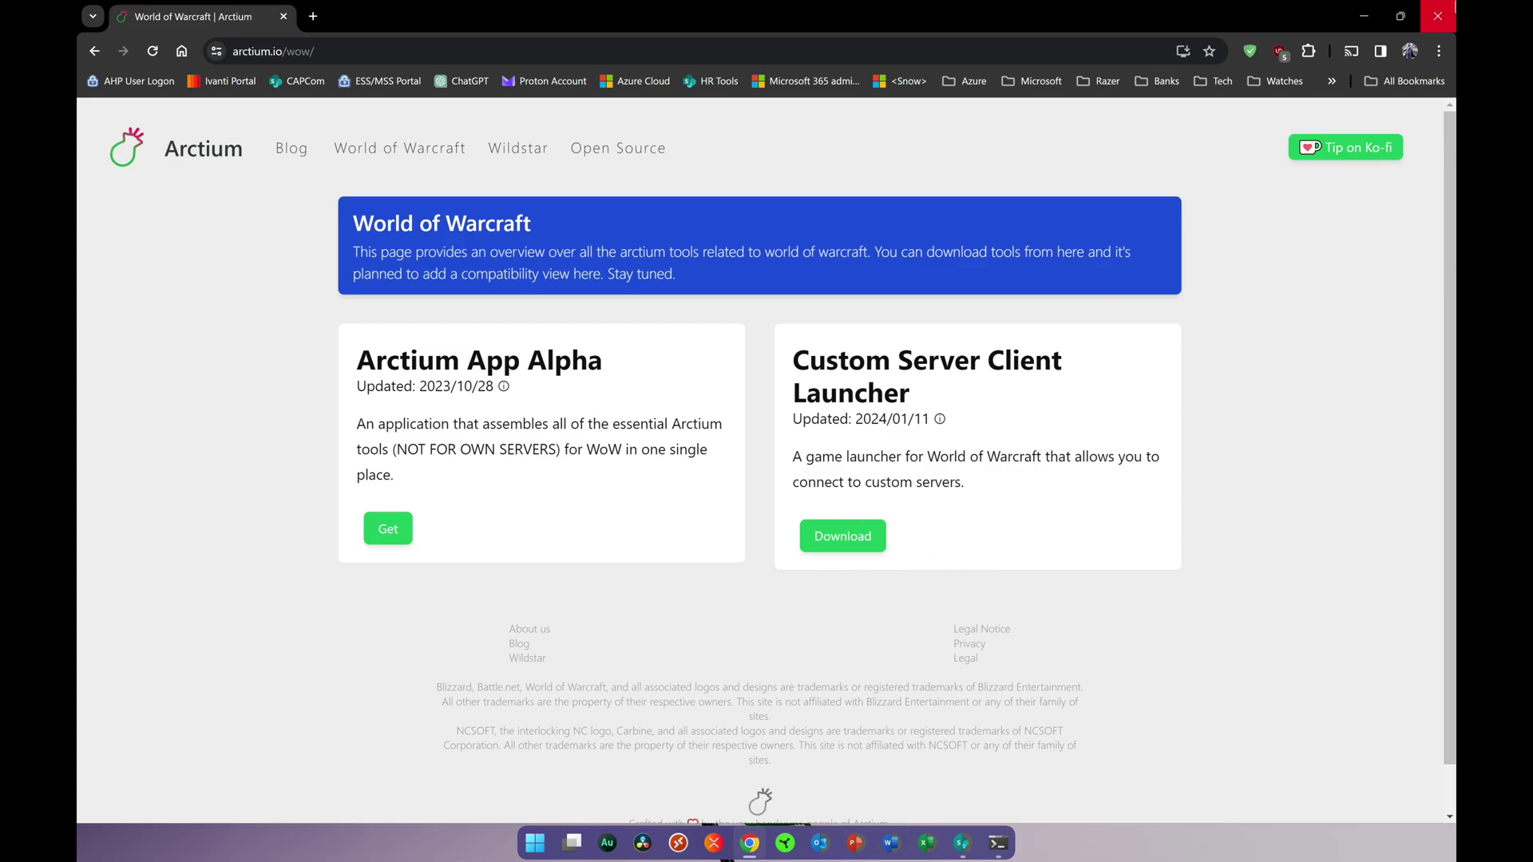
left_click(1442, 11)
left_click_drag(596, 496, 1107, 633)
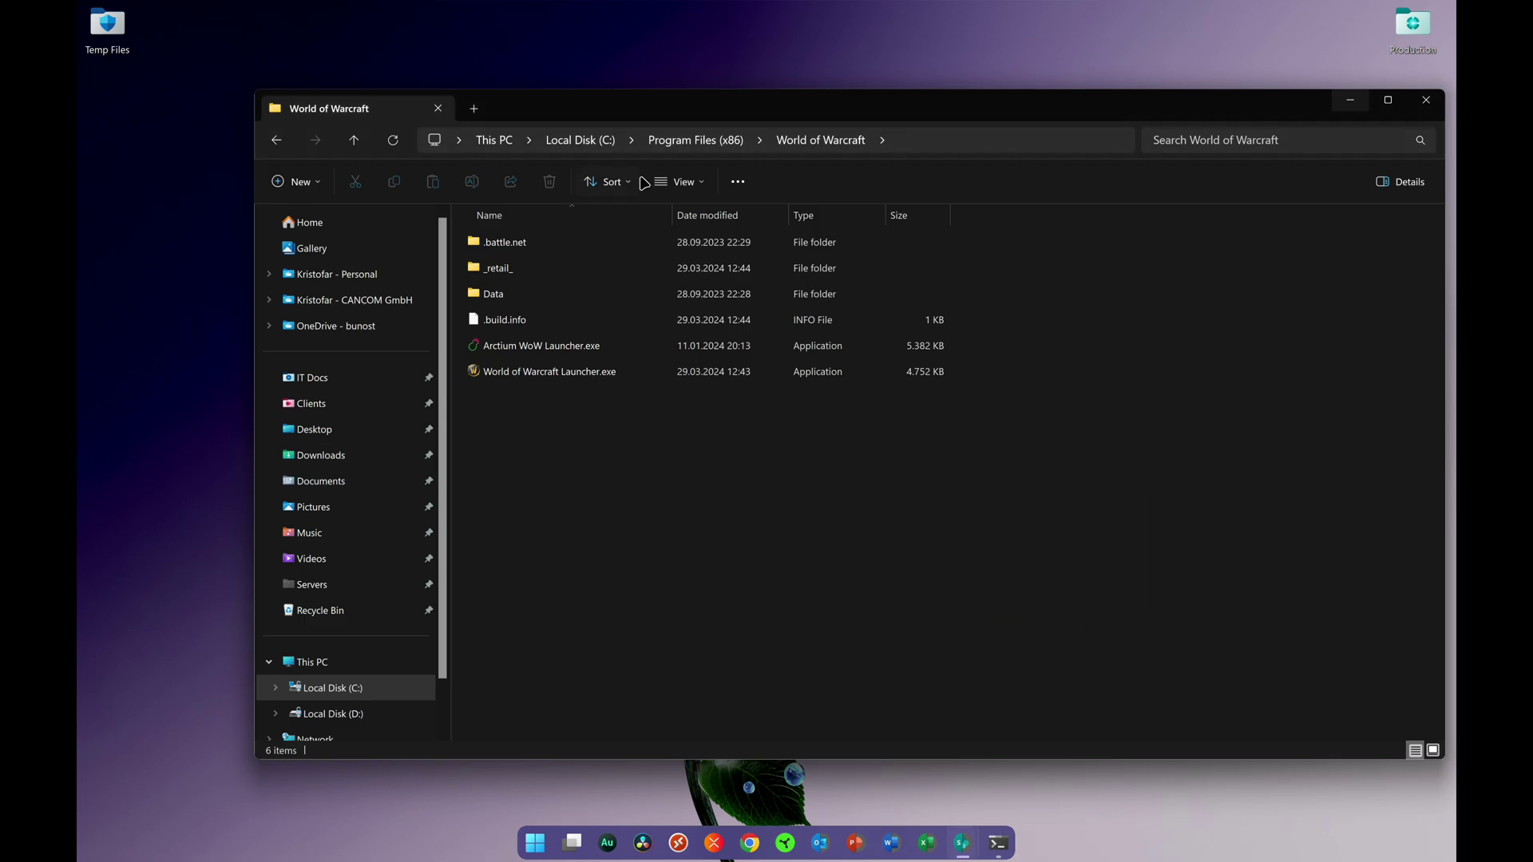
Launch Arctium WoW Launcher.exe from the World of Warcraft folder
double_click(542, 345)
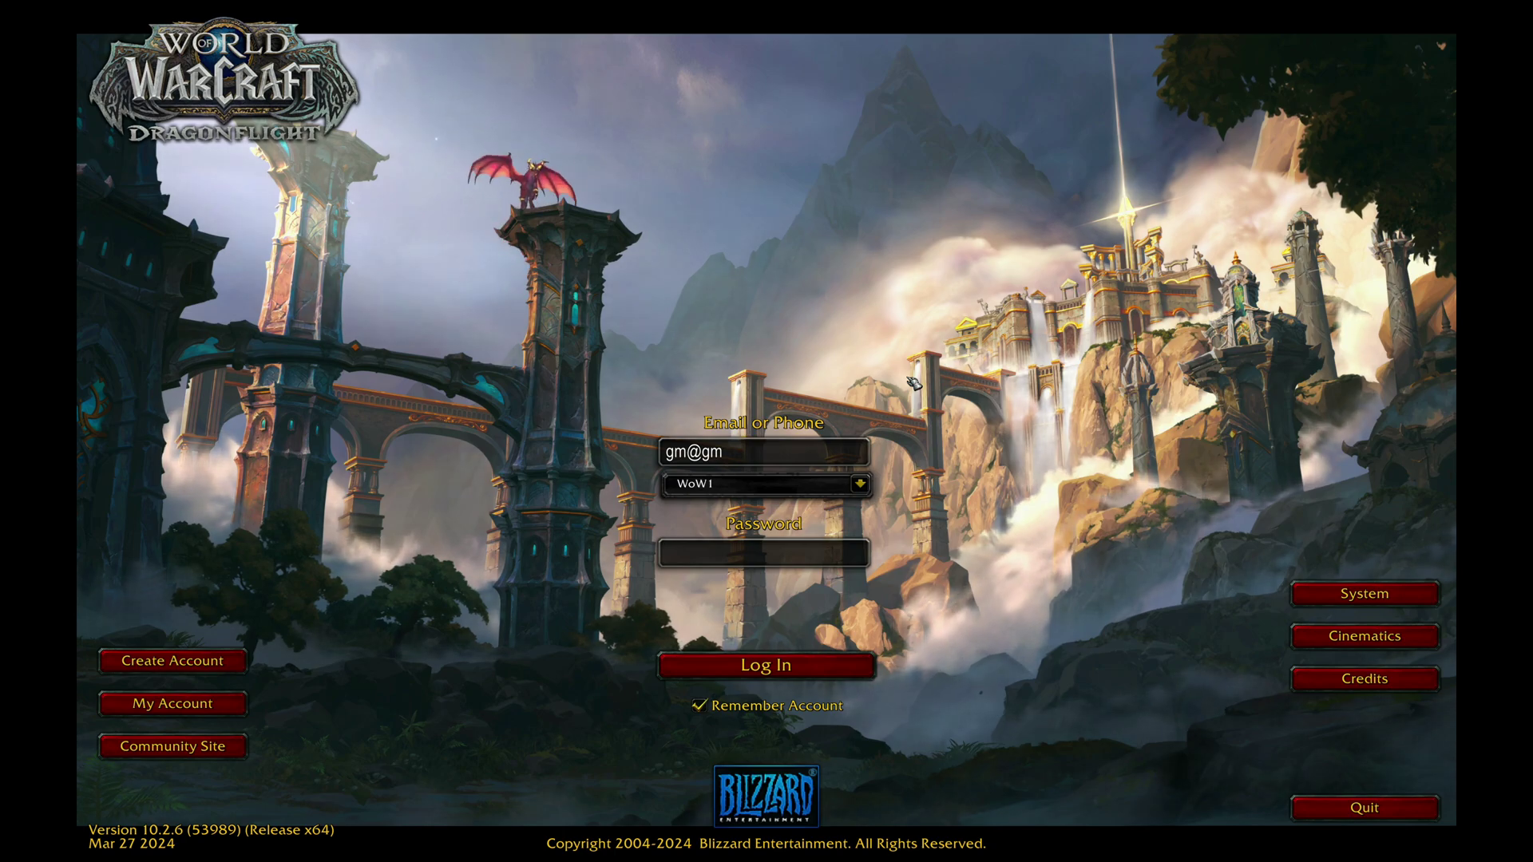
Log in with the account password, select the Trinity realm and enter the world
type("gm")
key("Return")
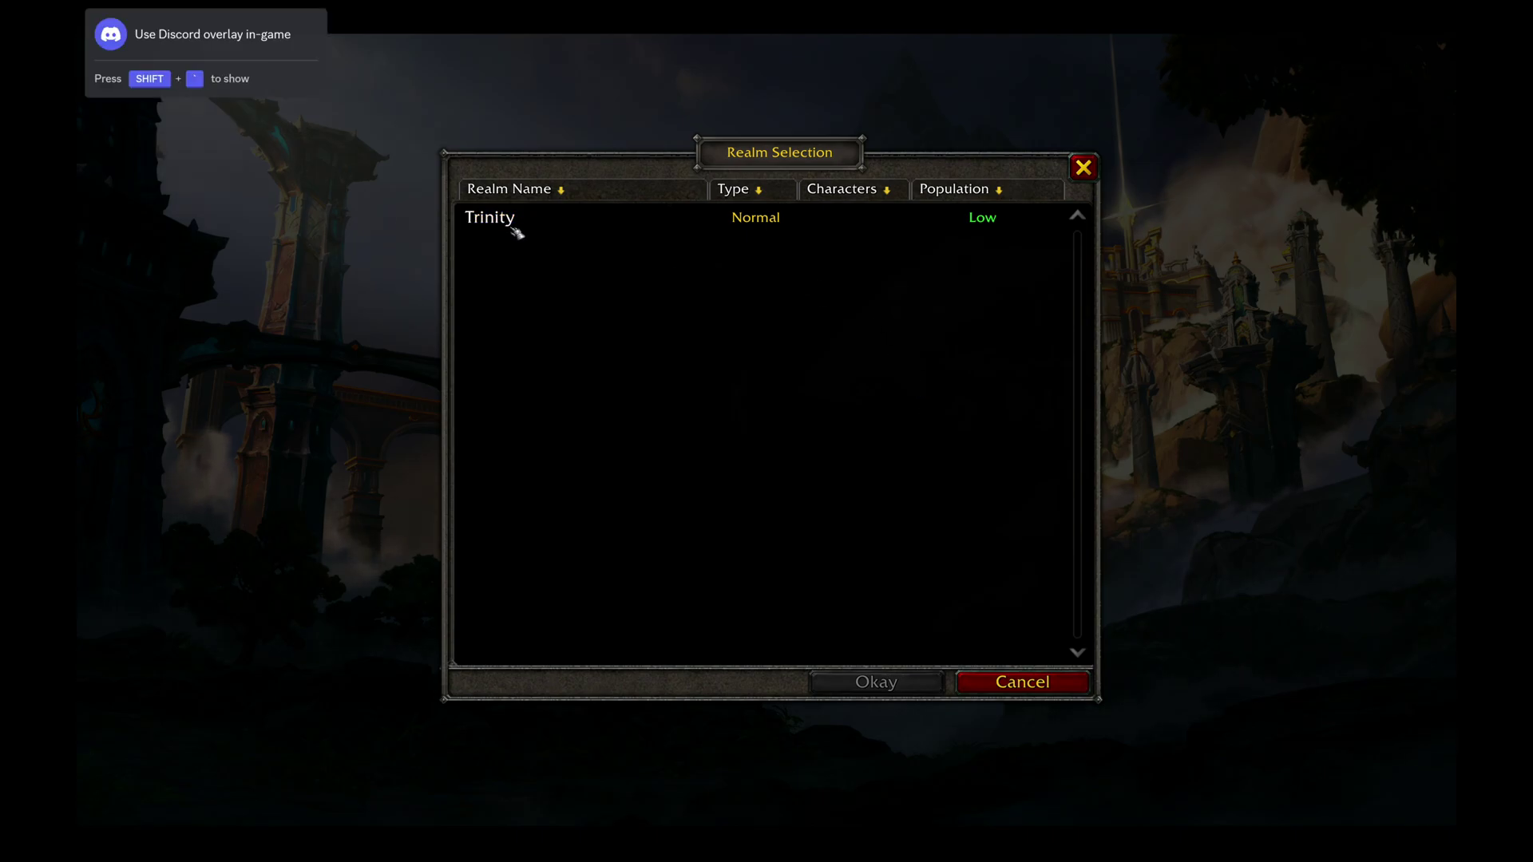
left_click(515, 232)
left_click(883, 680)
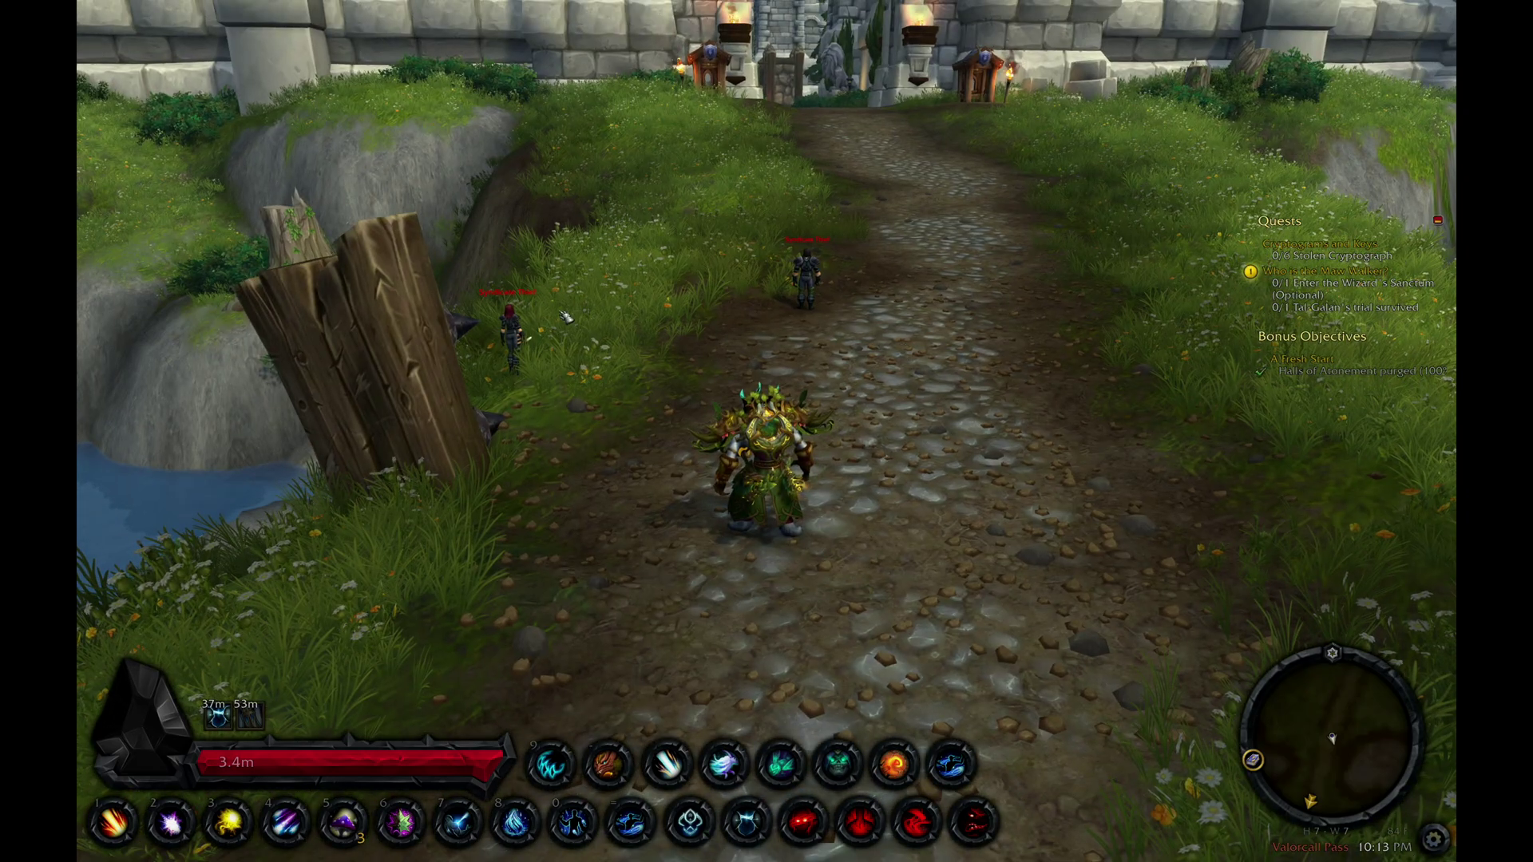
Cast spells on two Syndicate Thieves and run up the path toward the keep
key("2")
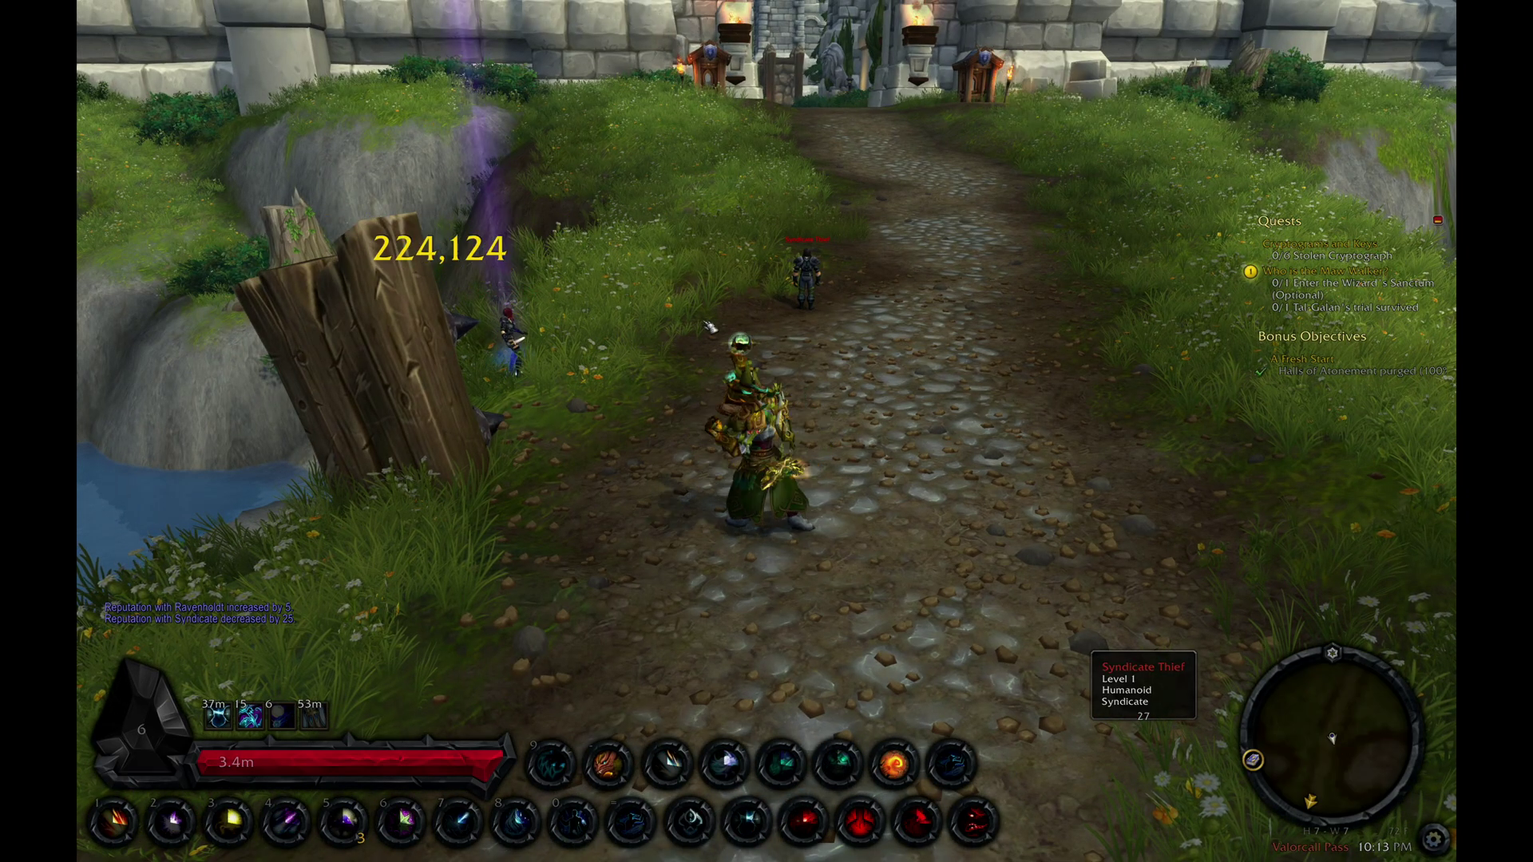
key("2")
key("w")
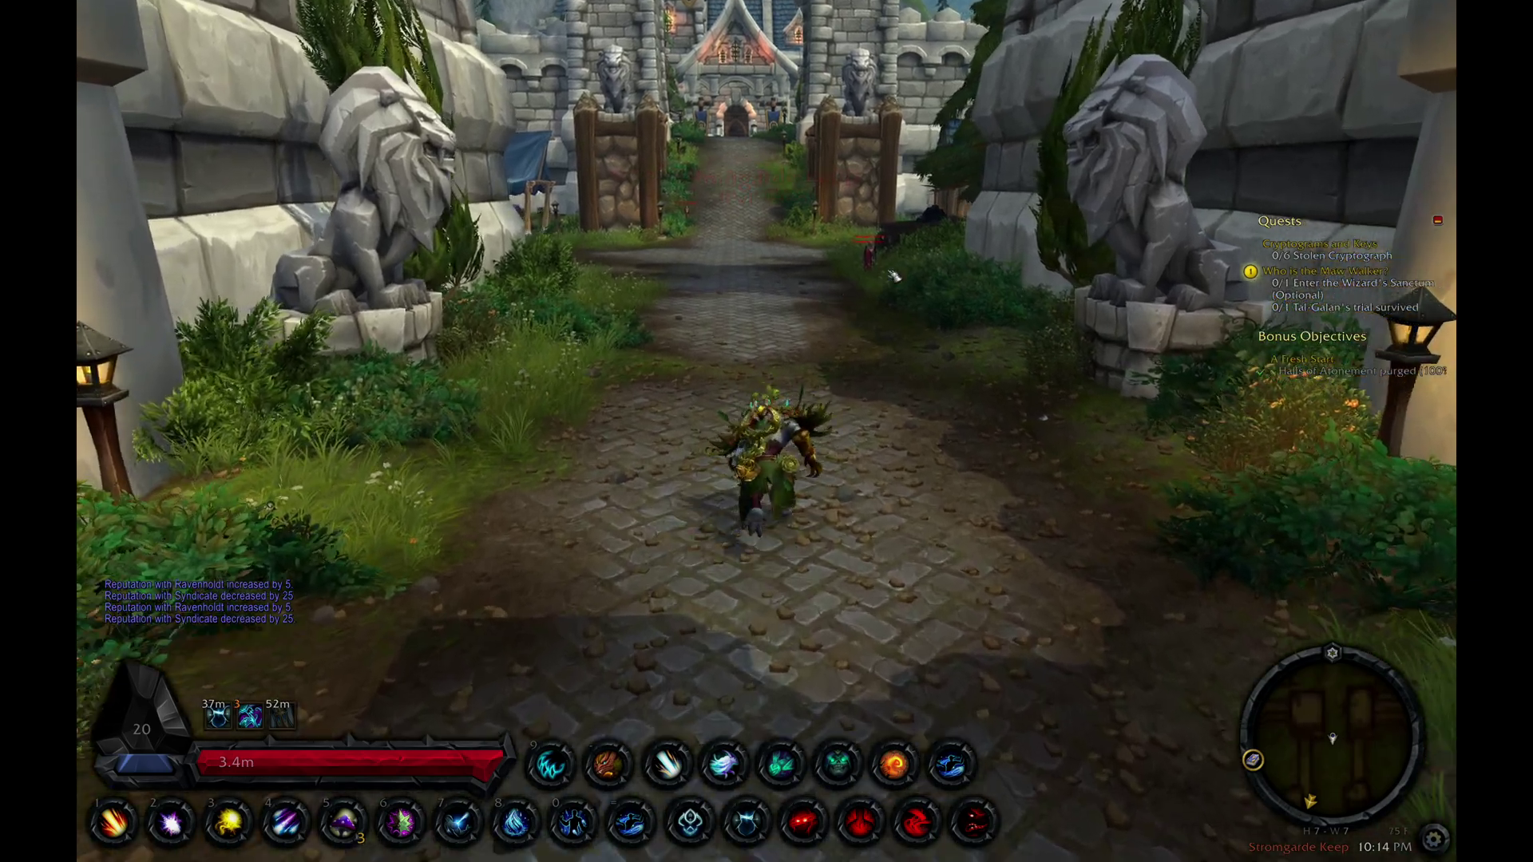
Attack a Stromgarde Footman, then target a Stromgarde Faithful and drop a Wild Mushroom on it
left_click(876, 265)
key("1")
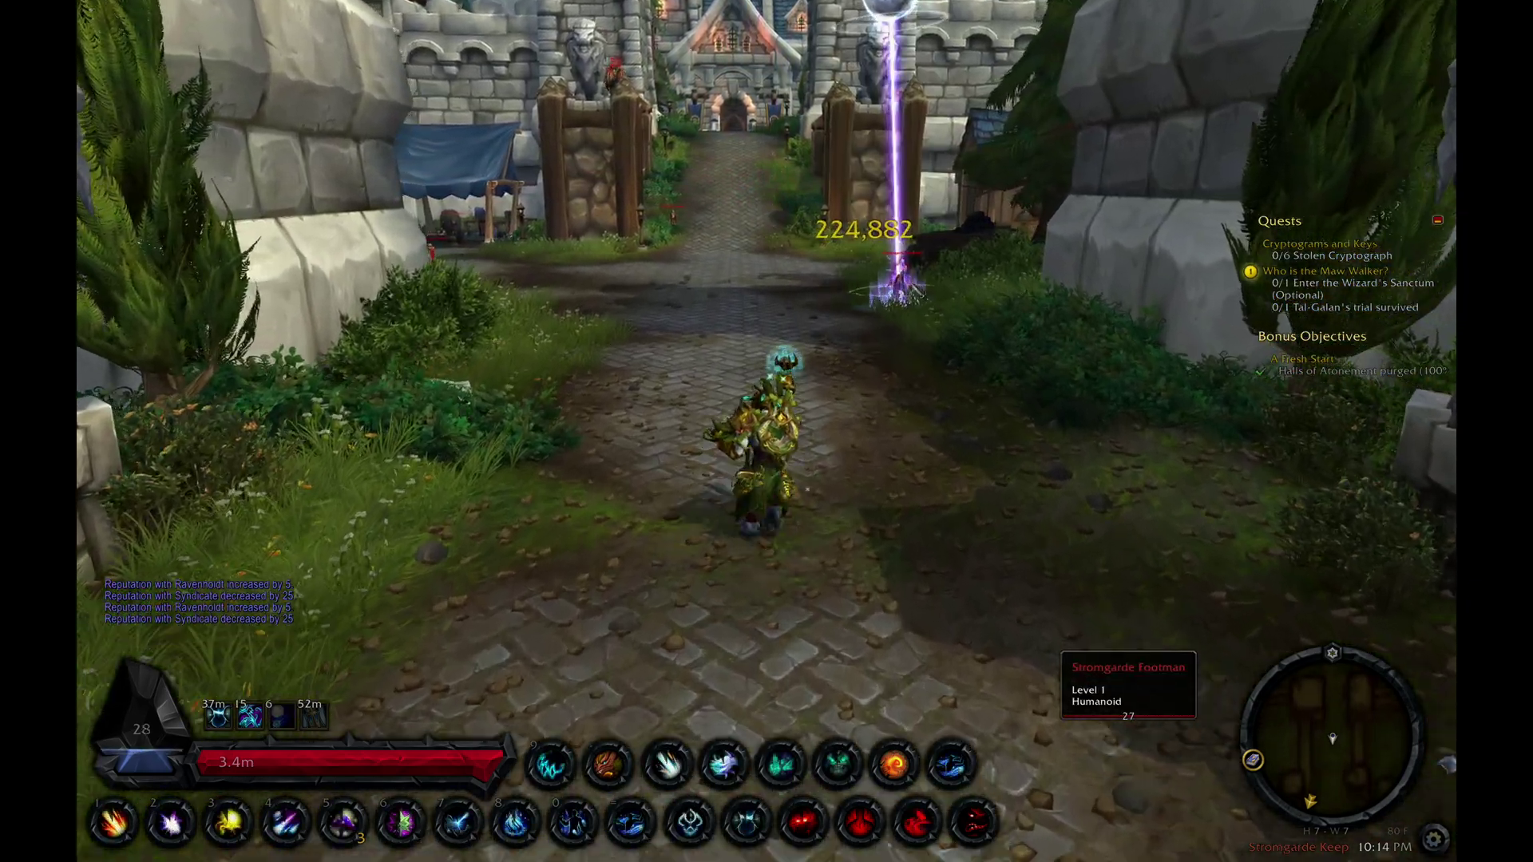
key("1")
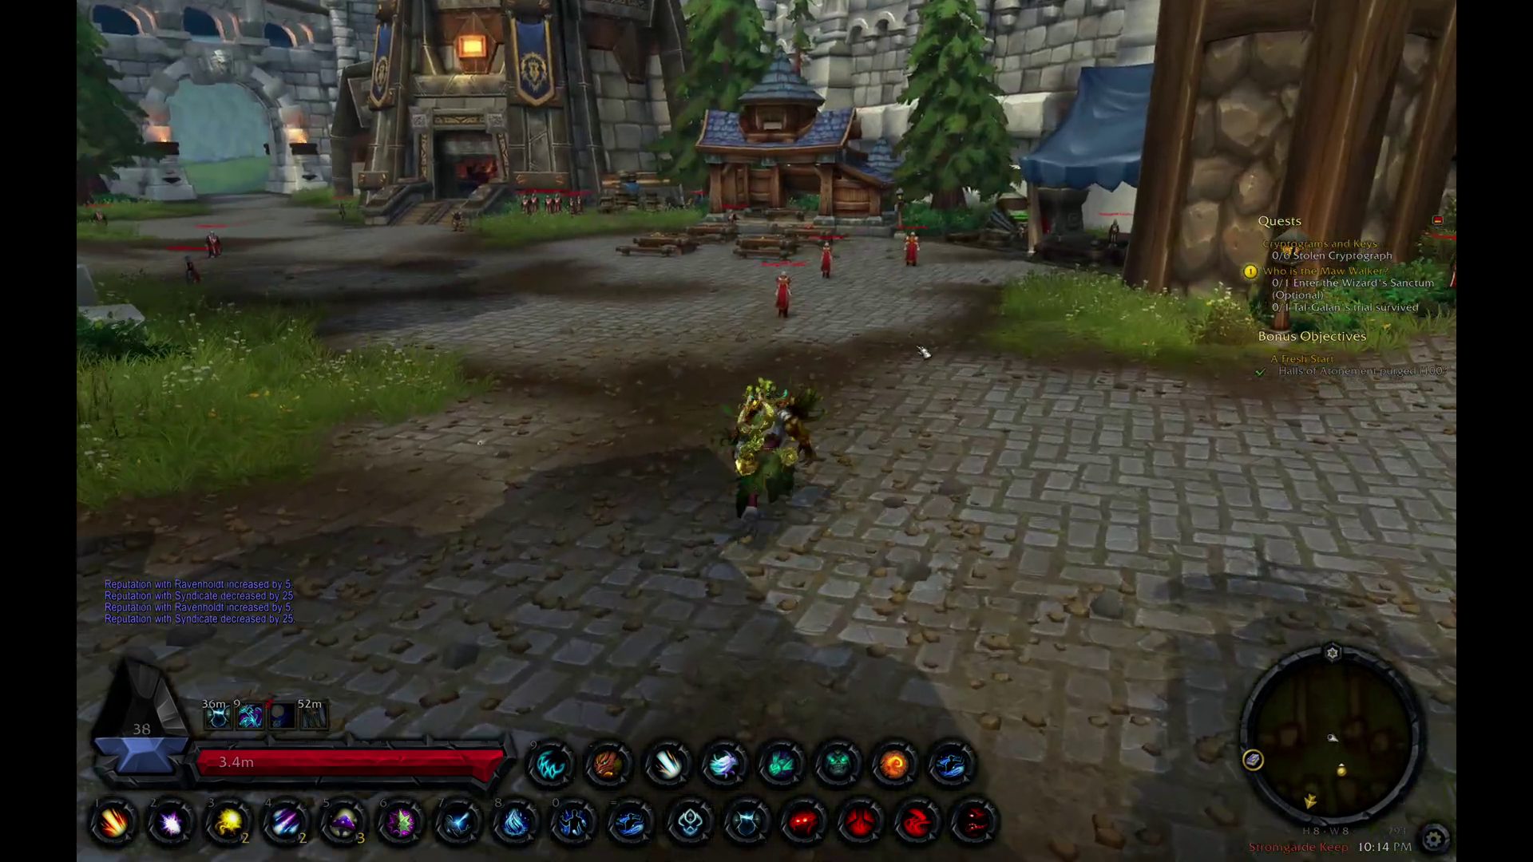
left_click(804, 301)
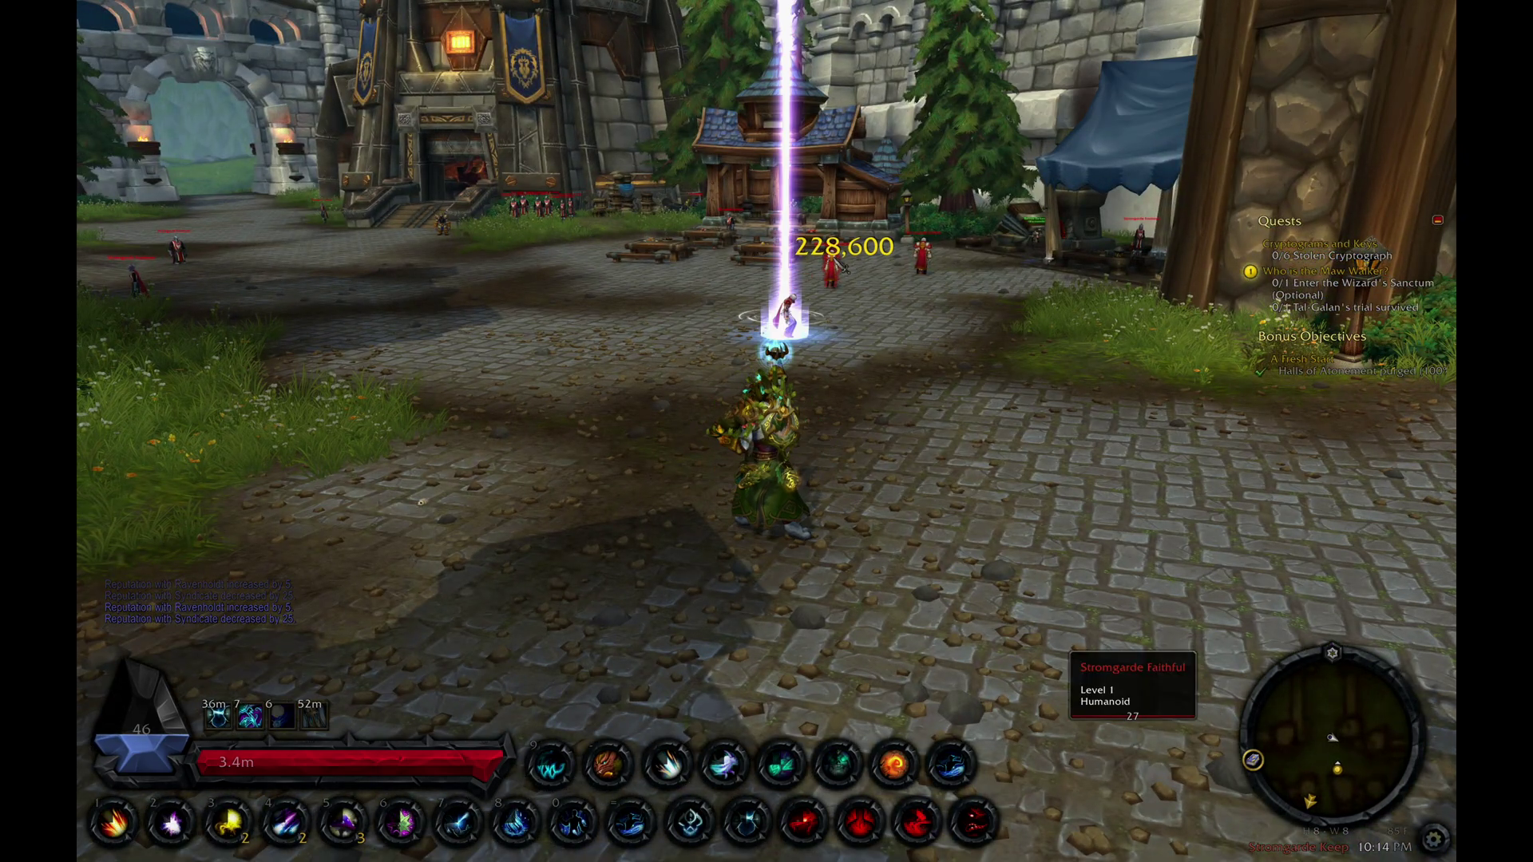
key("Tab")
left_click(351, 826)
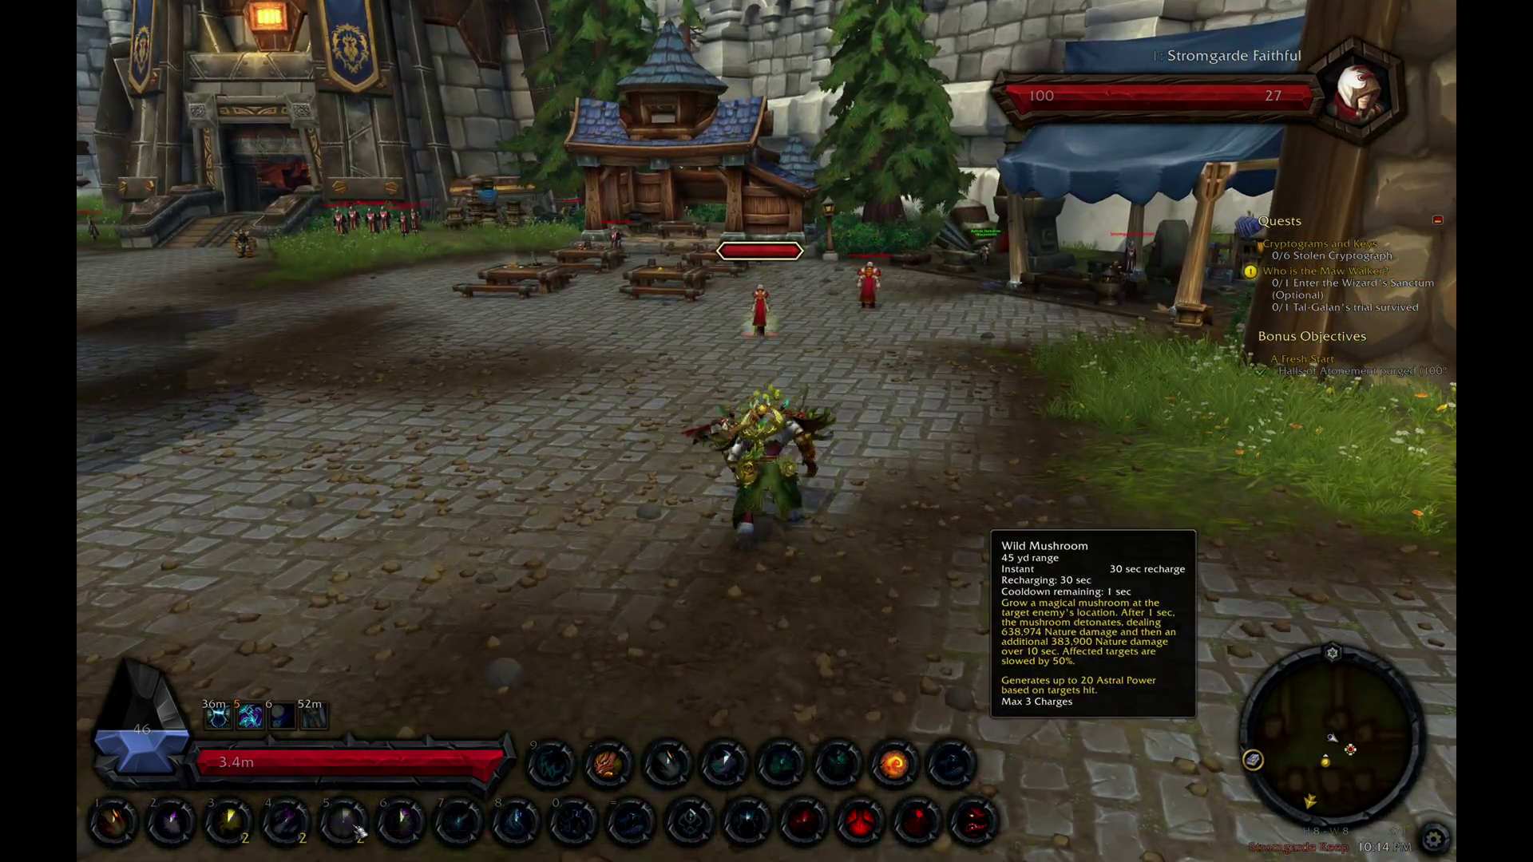